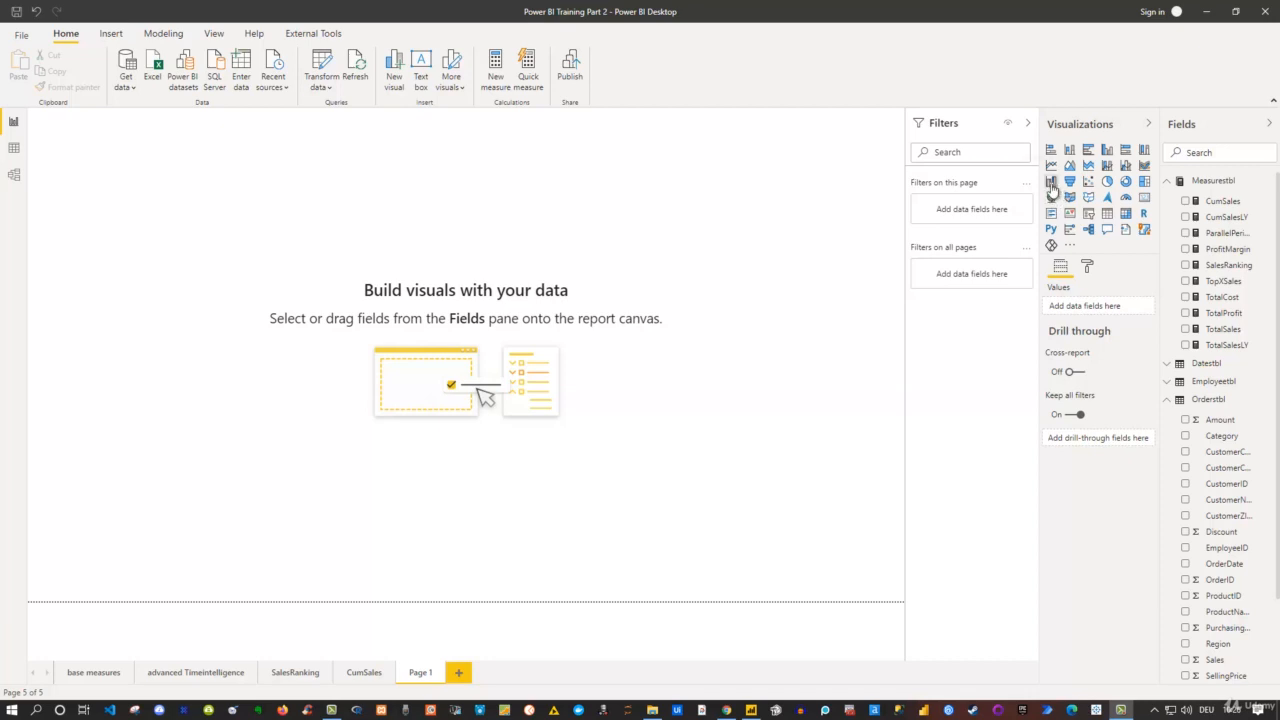
Insert a waterfall chart with CustomerCountry as category and TotalProfit as values, and enlarge it on the page
{"action": "left_click", "coordinate": [1051, 186]}
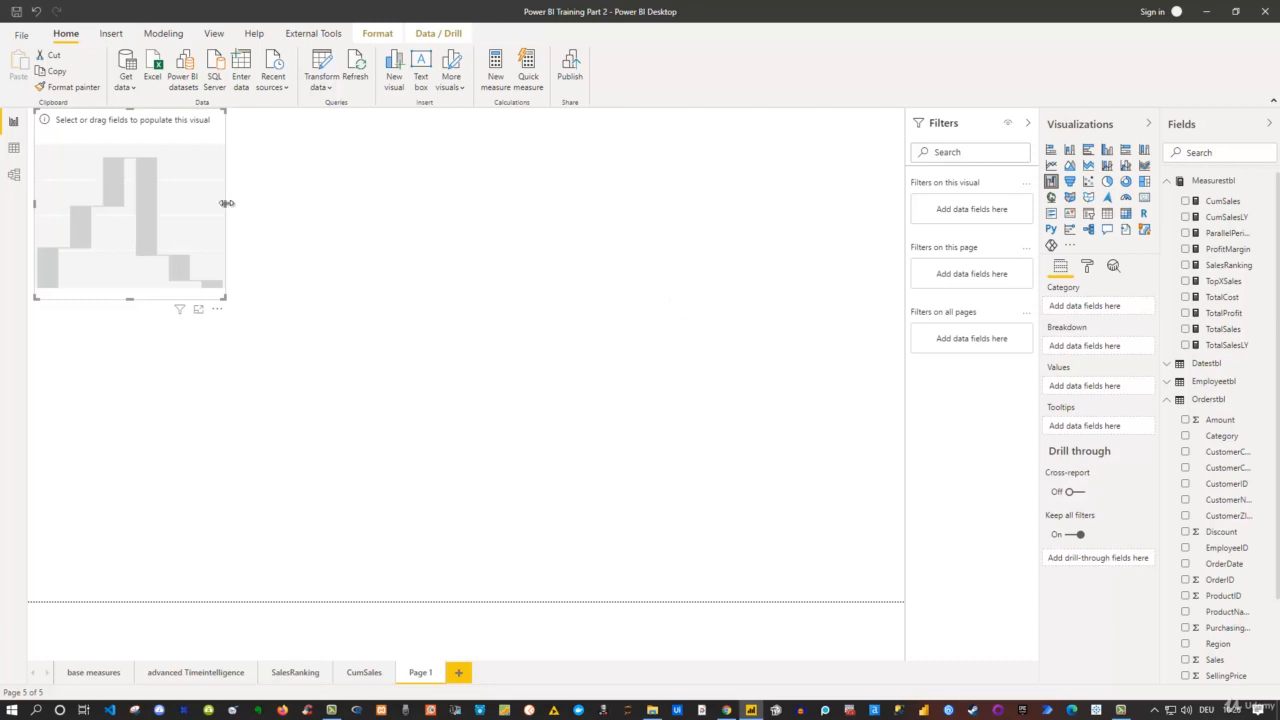
{"action": "left_click_drag", "start_coordinate": [340, 210], "coordinate": [466, 217]}
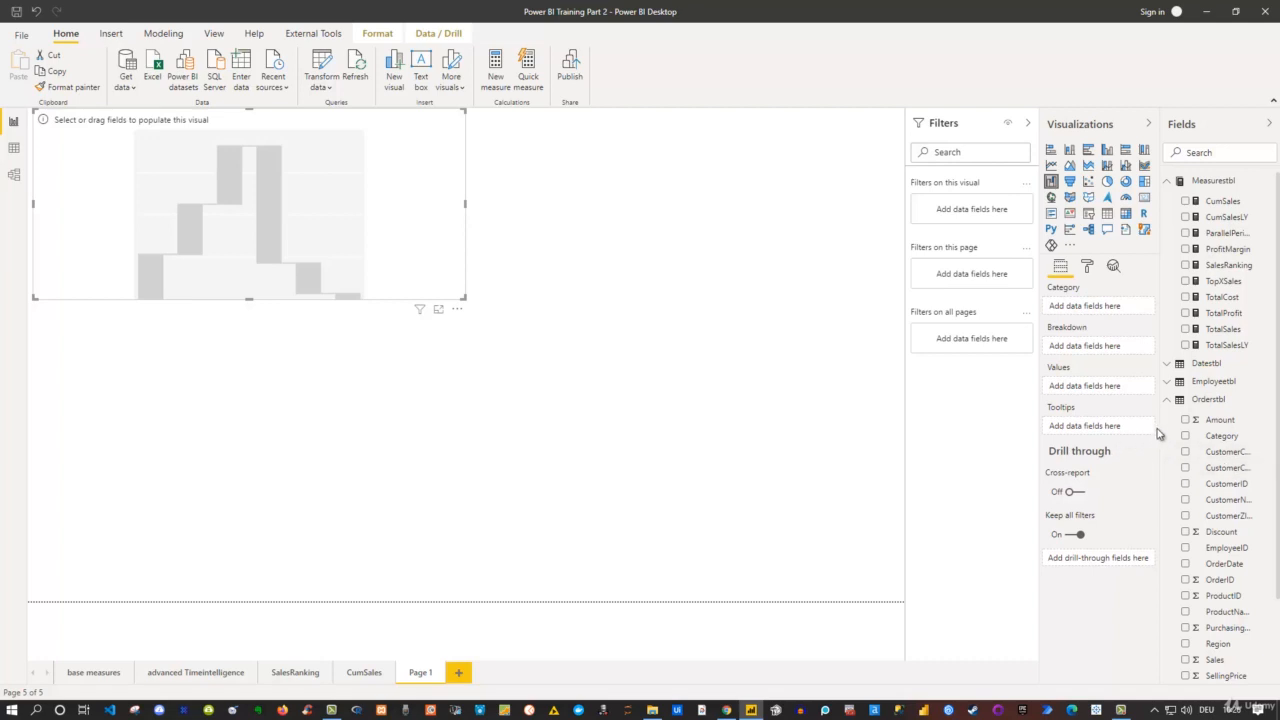
{"action": "left_click_drag", "start_coordinate": [1160, 425], "coordinate": [1128, 420]}
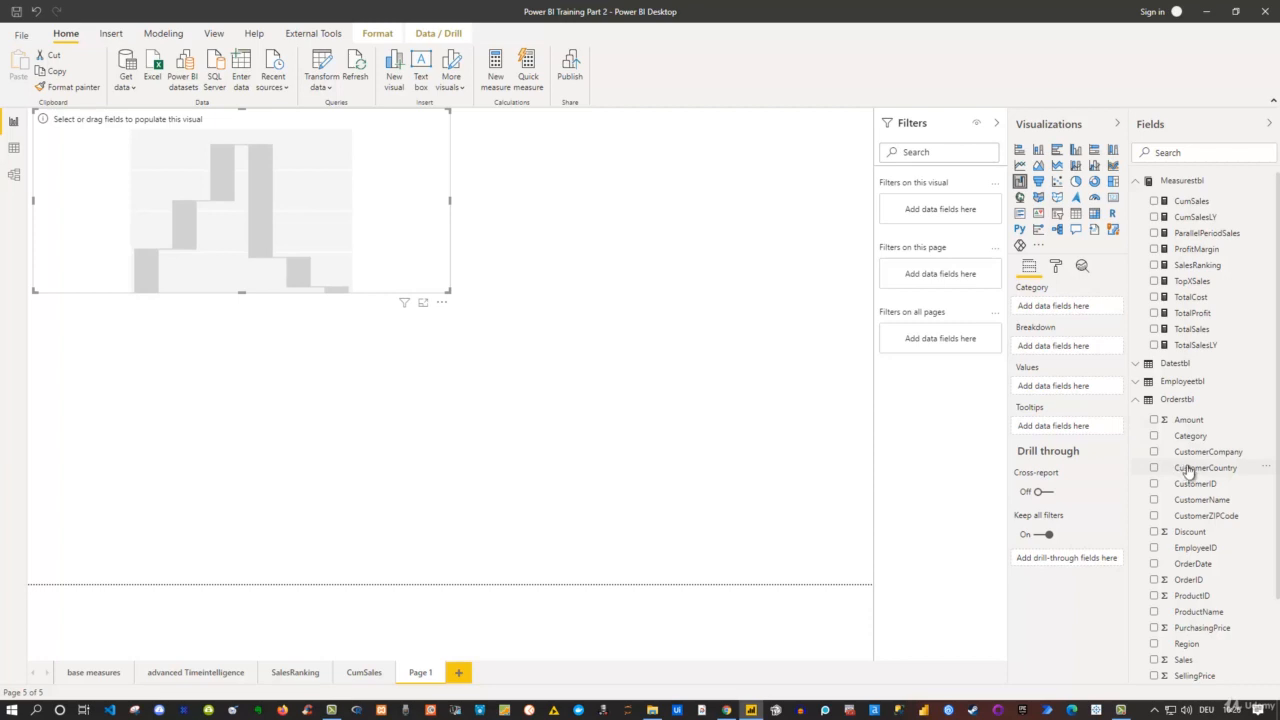
{"action": "left_click", "coordinate": [1155, 468]}
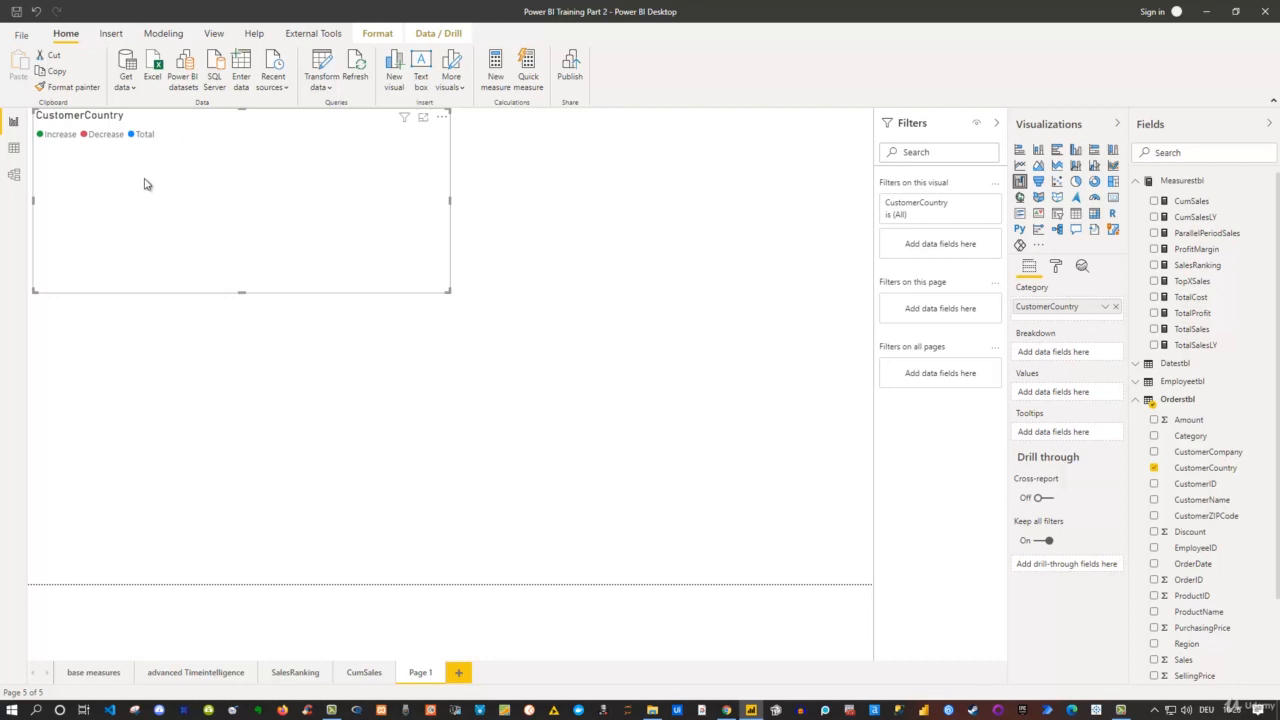
{"action": "left_click", "coordinate": [1154, 313]}
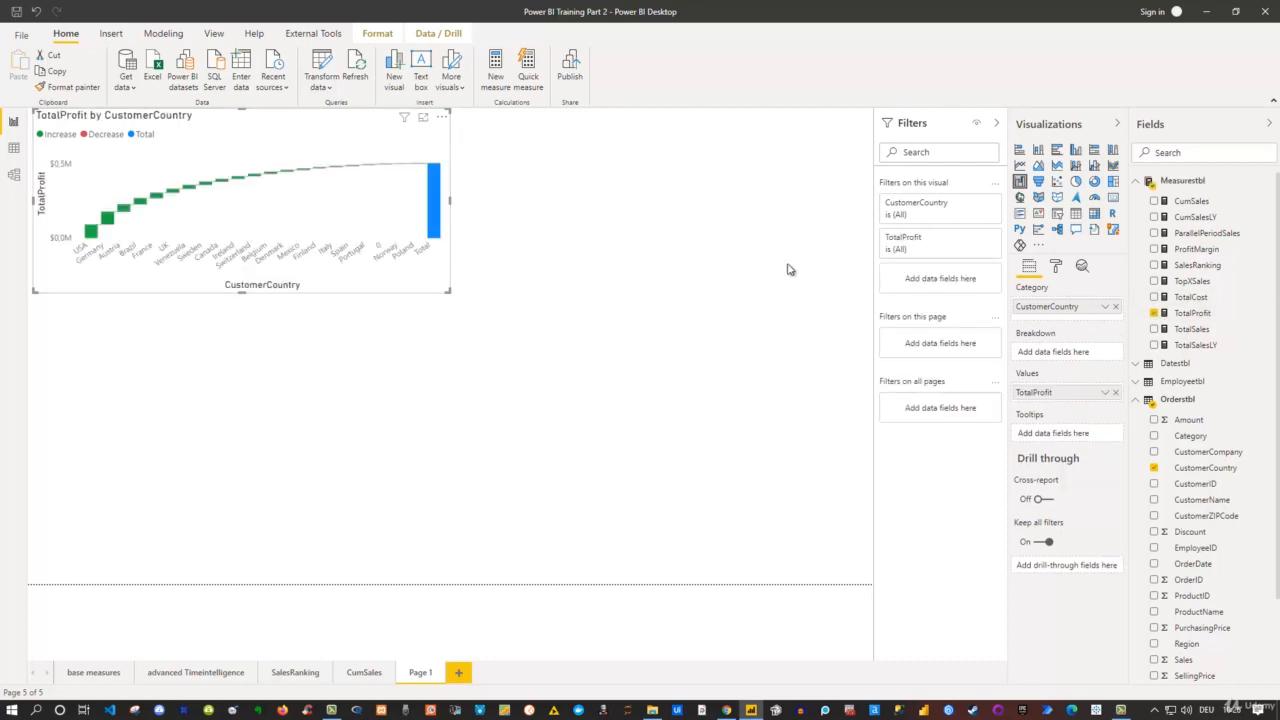
{"action": "left_click_drag", "start_coordinate": [447, 293], "coordinate": [497, 378]}
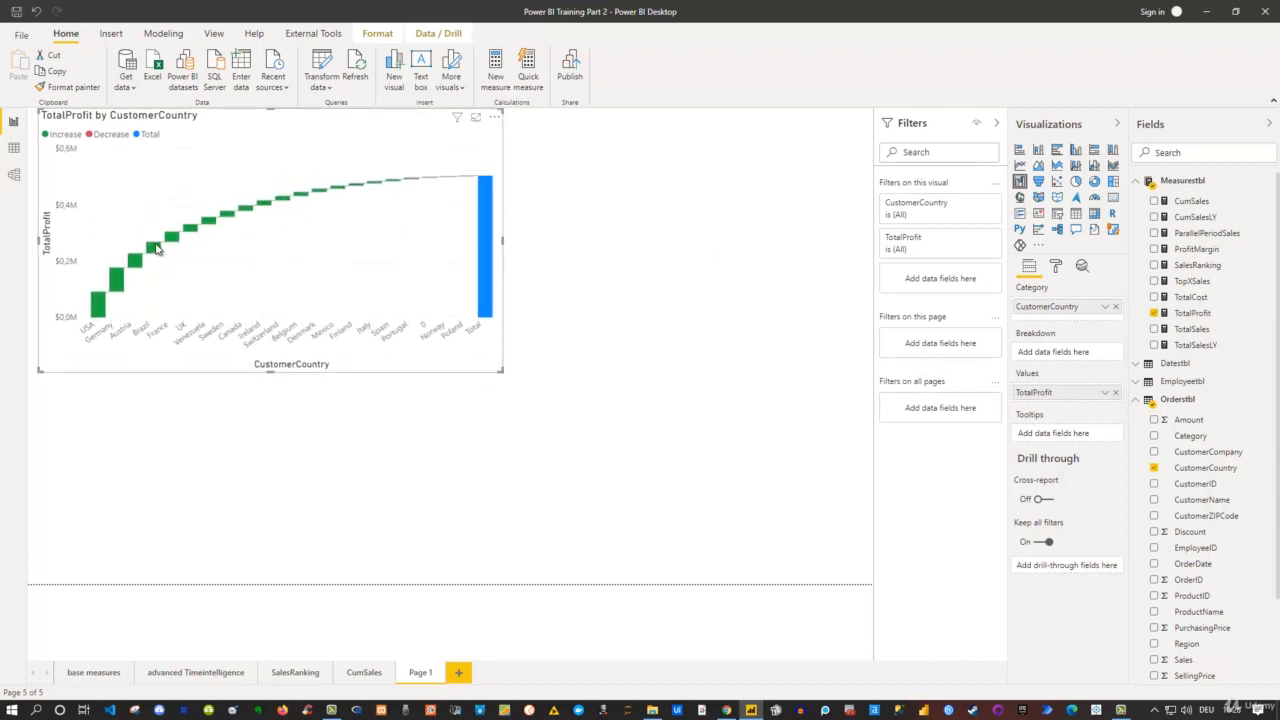
Sort the waterfall chart by CustomerCountry in ascending order and widen it slightly
{"action": "left_click", "coordinate": [494, 119]}
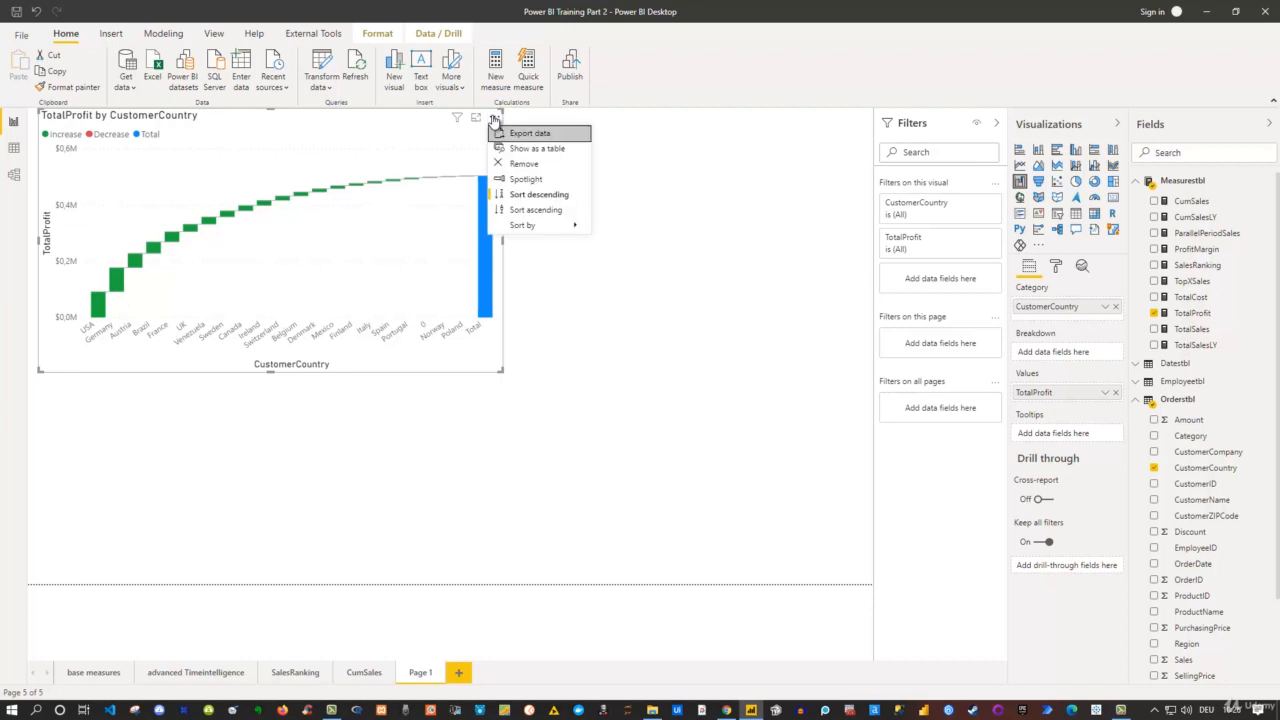
{"action": "mouse_move", "coordinate": [560, 225]}
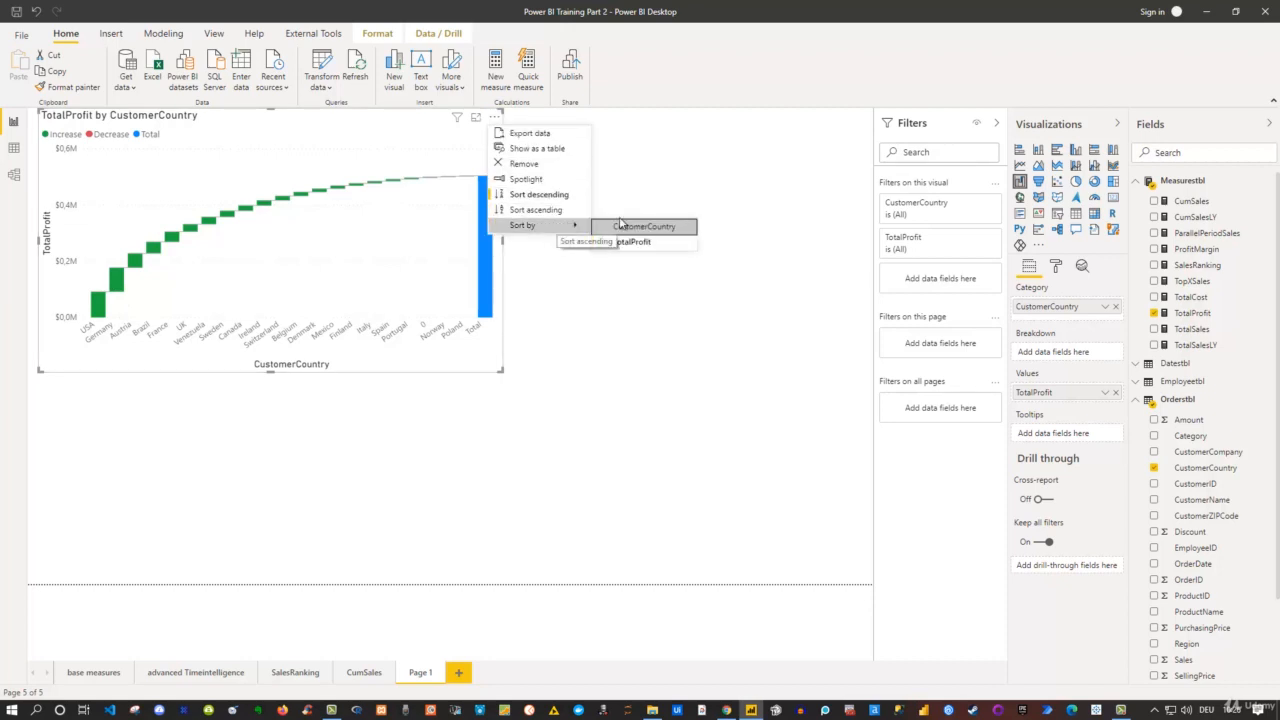
{"action": "left_click", "coordinate": [657, 230]}
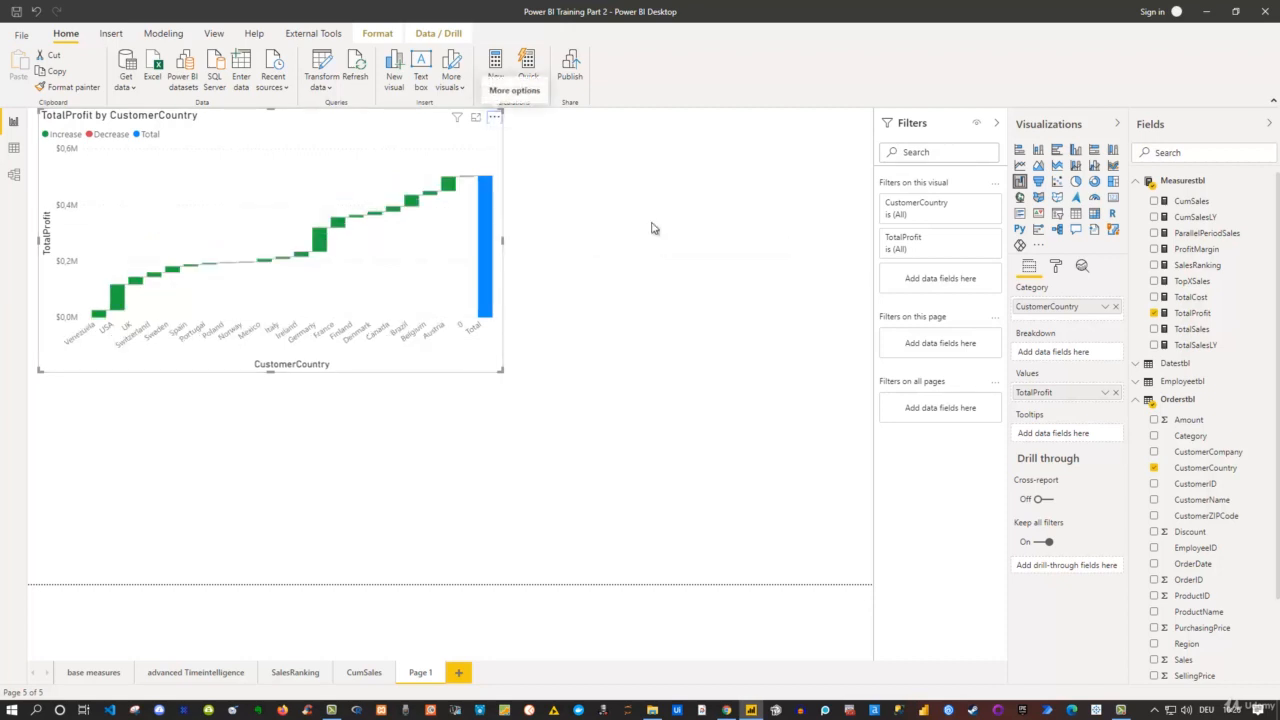
{"action": "left_click_drag", "start_coordinate": [496, 242], "coordinate": [586, 245]}
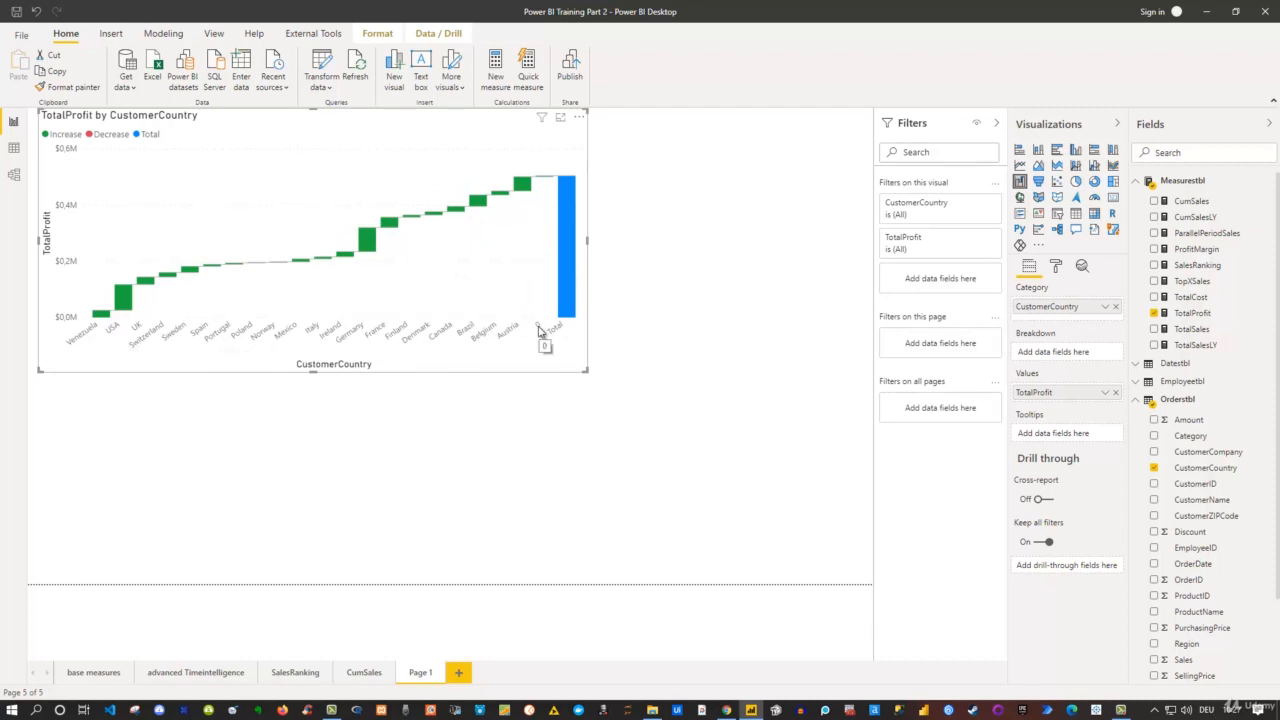
{"action": "left_click", "coordinate": [579, 118]}
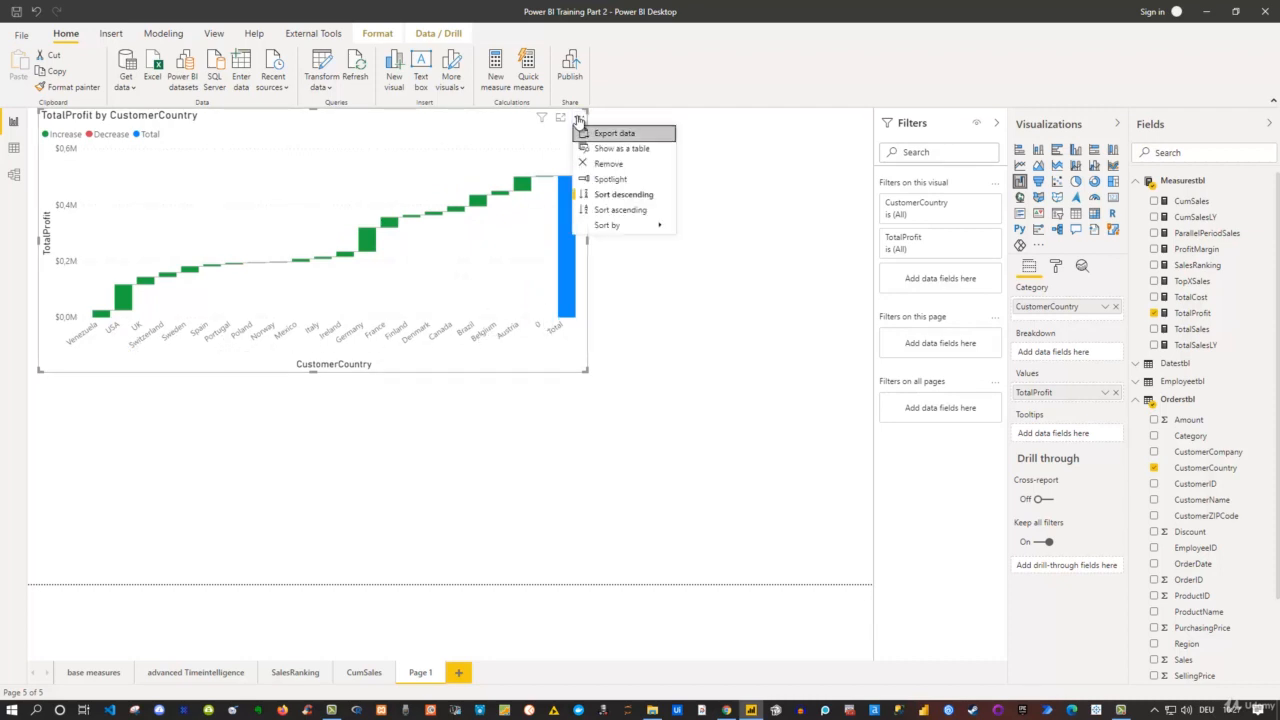
{"action": "left_click", "coordinate": [617, 210]}
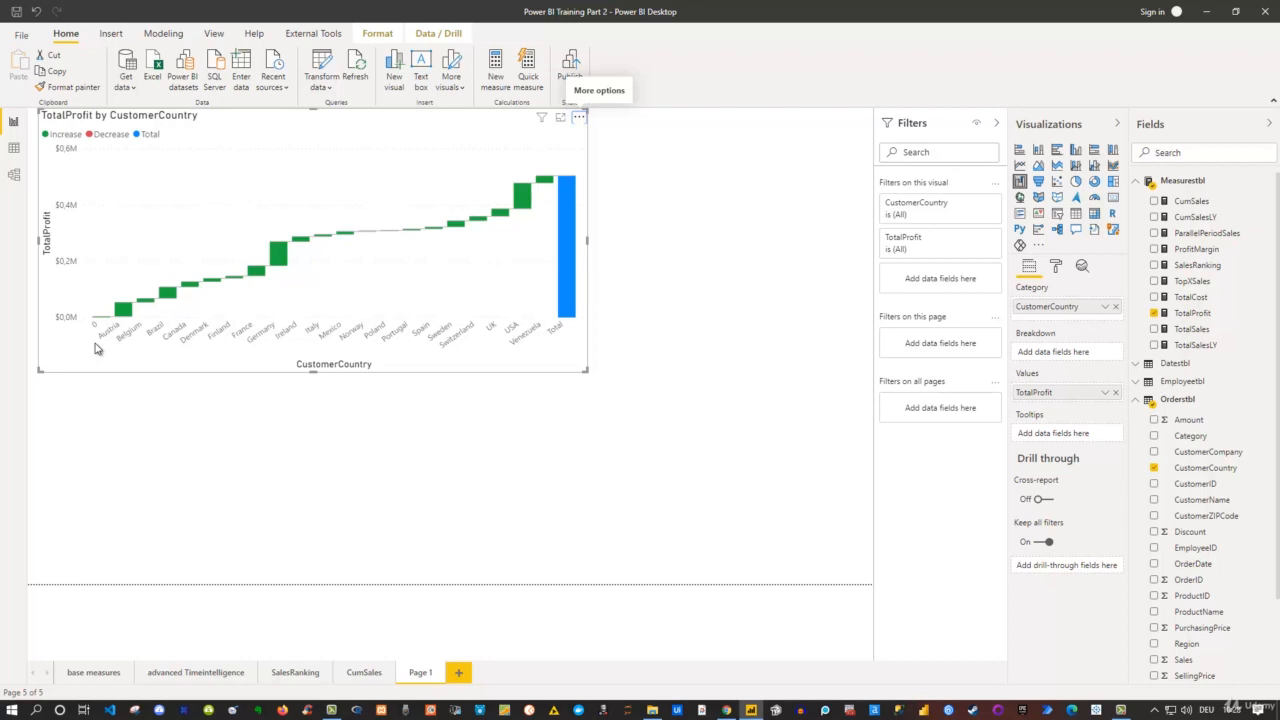
Refresh the Orderstbl preview in Power Query Editor, examine the CustomerCountry column and its Replace Values option, and close the editor
{"action": "left_click", "coordinate": [322, 65]}
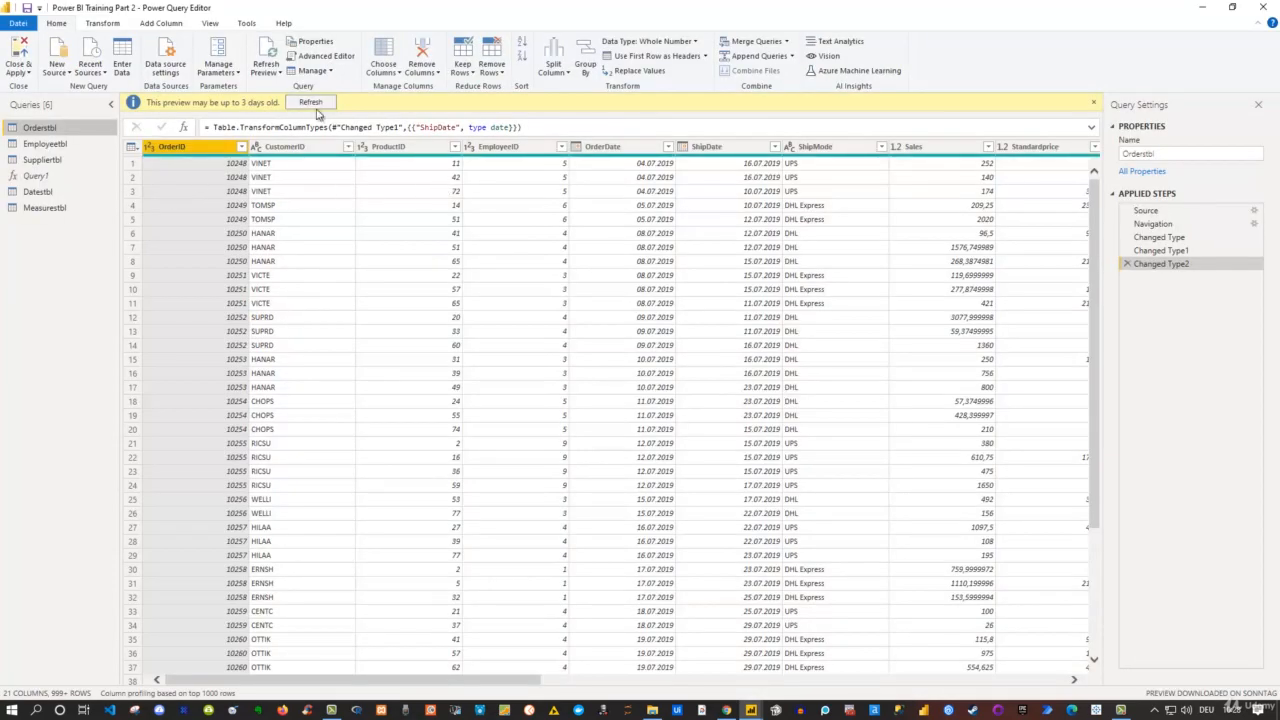
{"action": "left_click", "coordinate": [316, 104]}
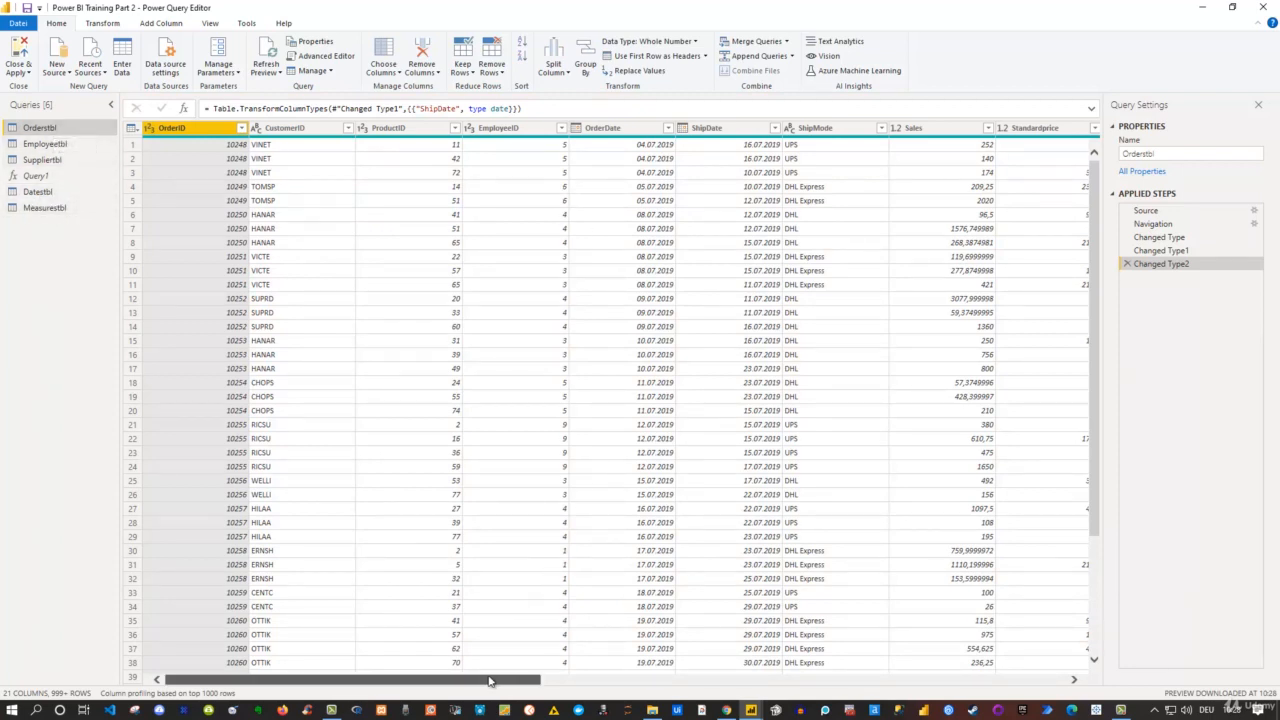
{"action": "left_click_drag", "start_coordinate": [489, 680], "coordinate": [921, 706]}
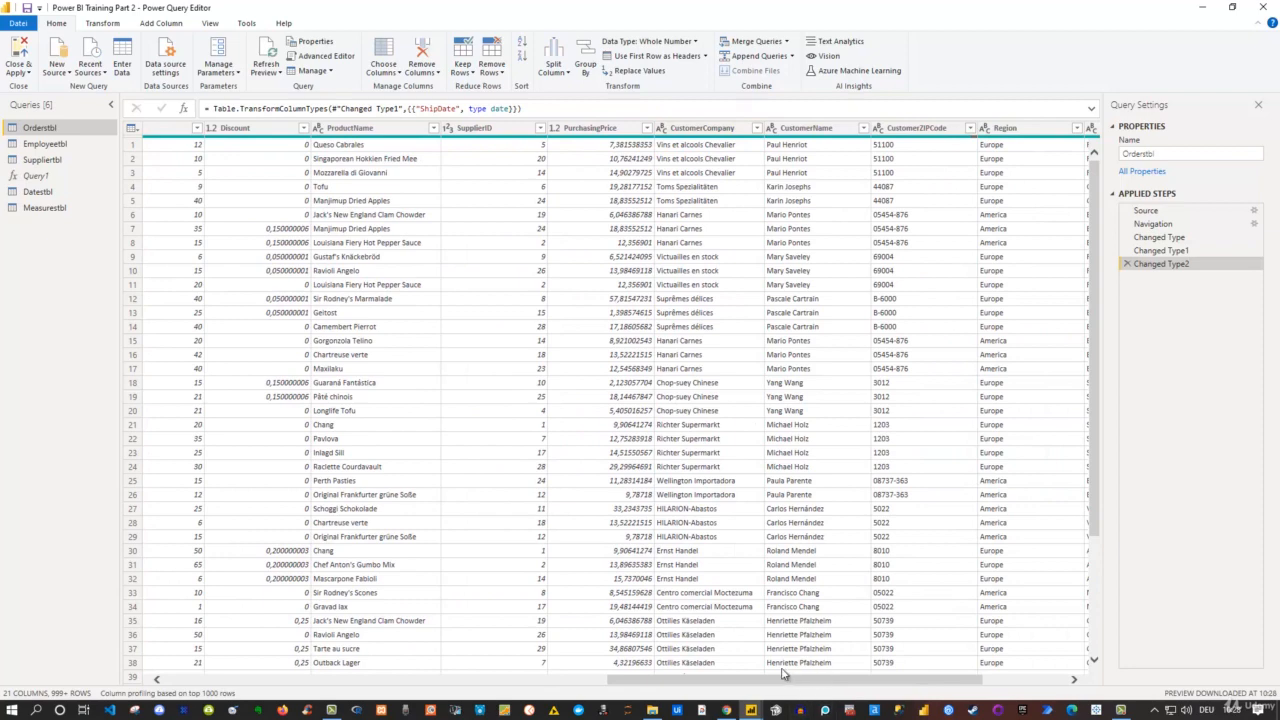
{"action": "left_click_drag", "start_coordinate": [770, 682], "coordinate": [855, 682]}
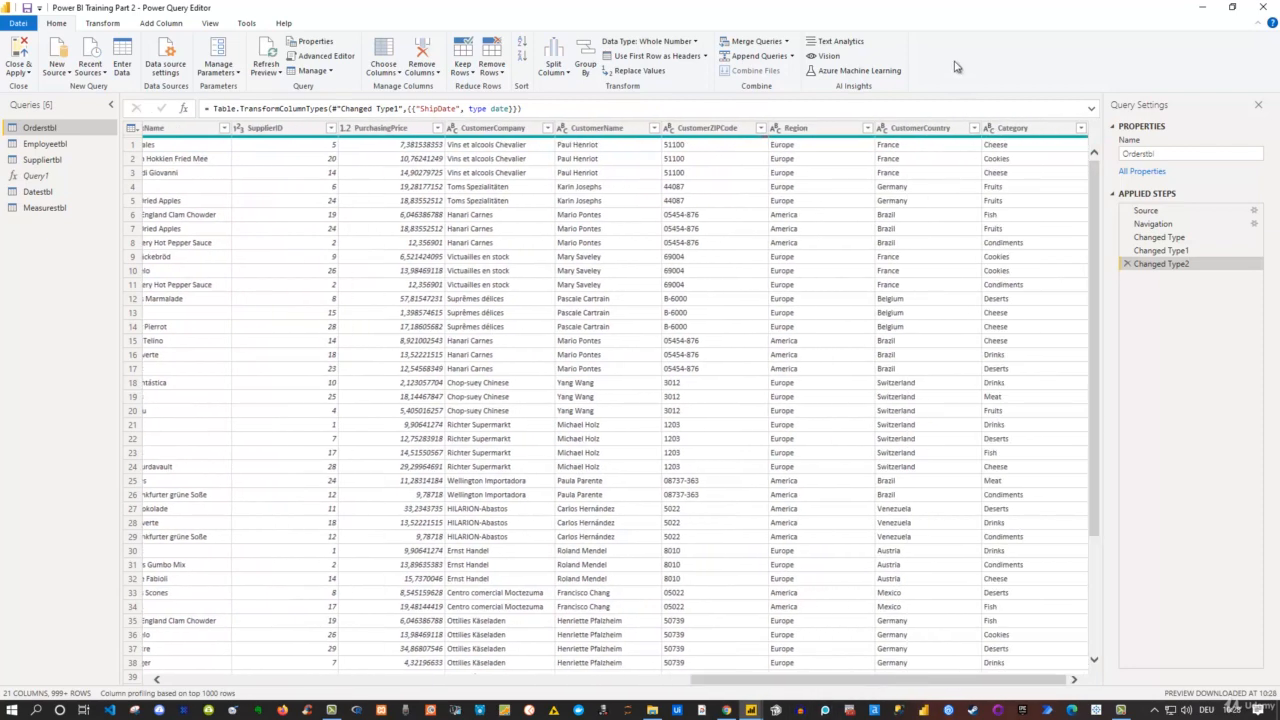
{"action": "left_click", "coordinate": [935, 128]}
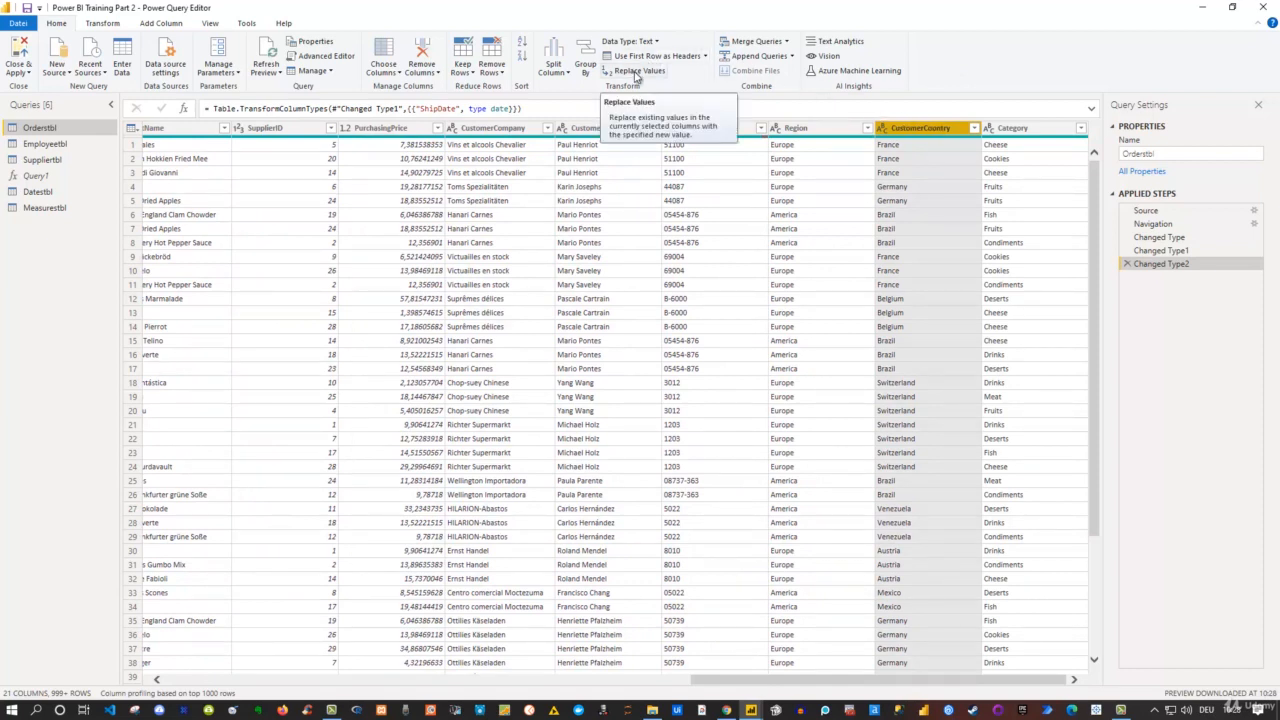
{"action": "right_click", "coordinate": [924, 130]}
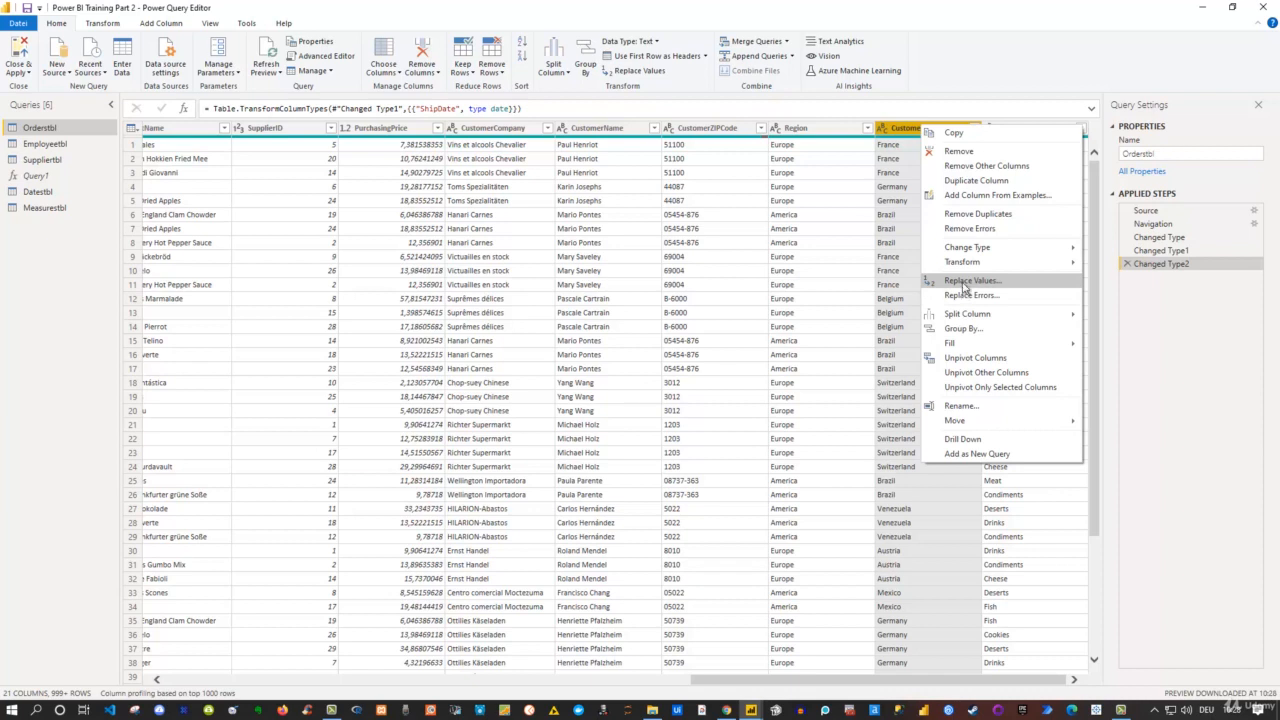
{"action": "left_click", "coordinate": [1266, 10]}
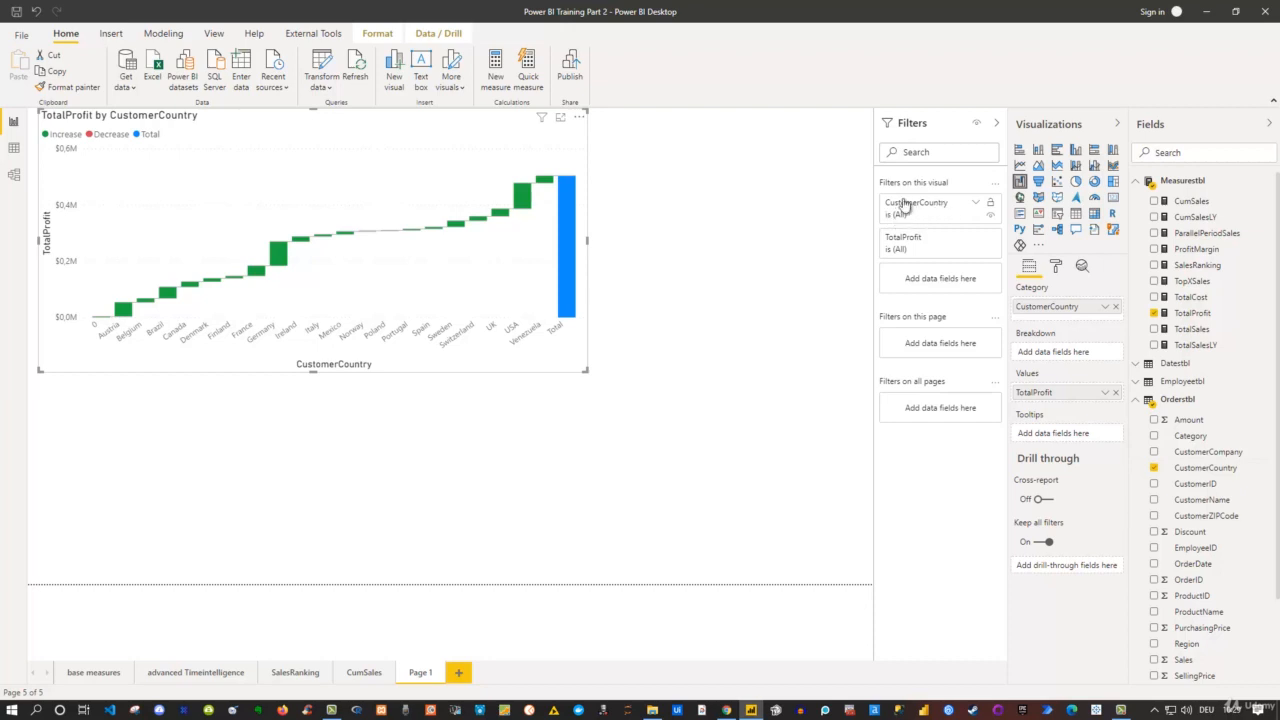
Filter the waterfall chart to include every CustomerCountry value except 0, and collapse the filter settings
{"action": "left_click", "coordinate": [977, 206]}
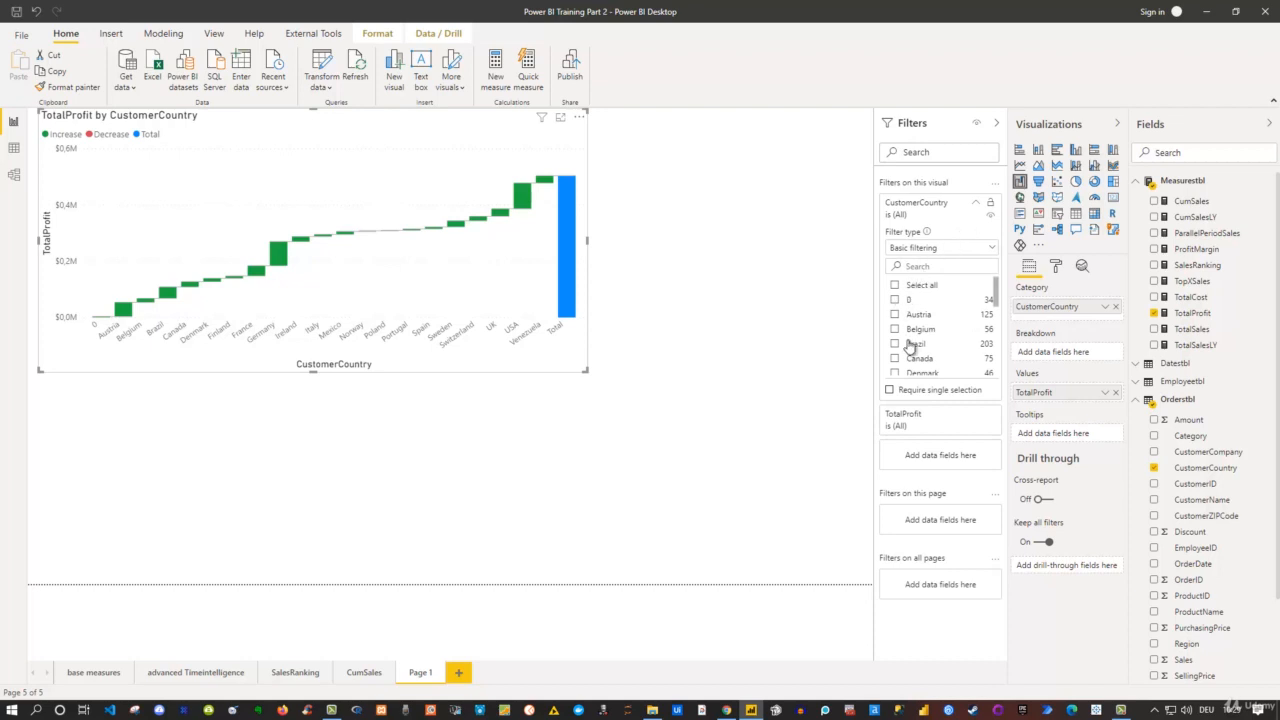
{"action": "left_click", "coordinate": [895, 287]}
{"action": "left_click", "coordinate": [895, 300]}
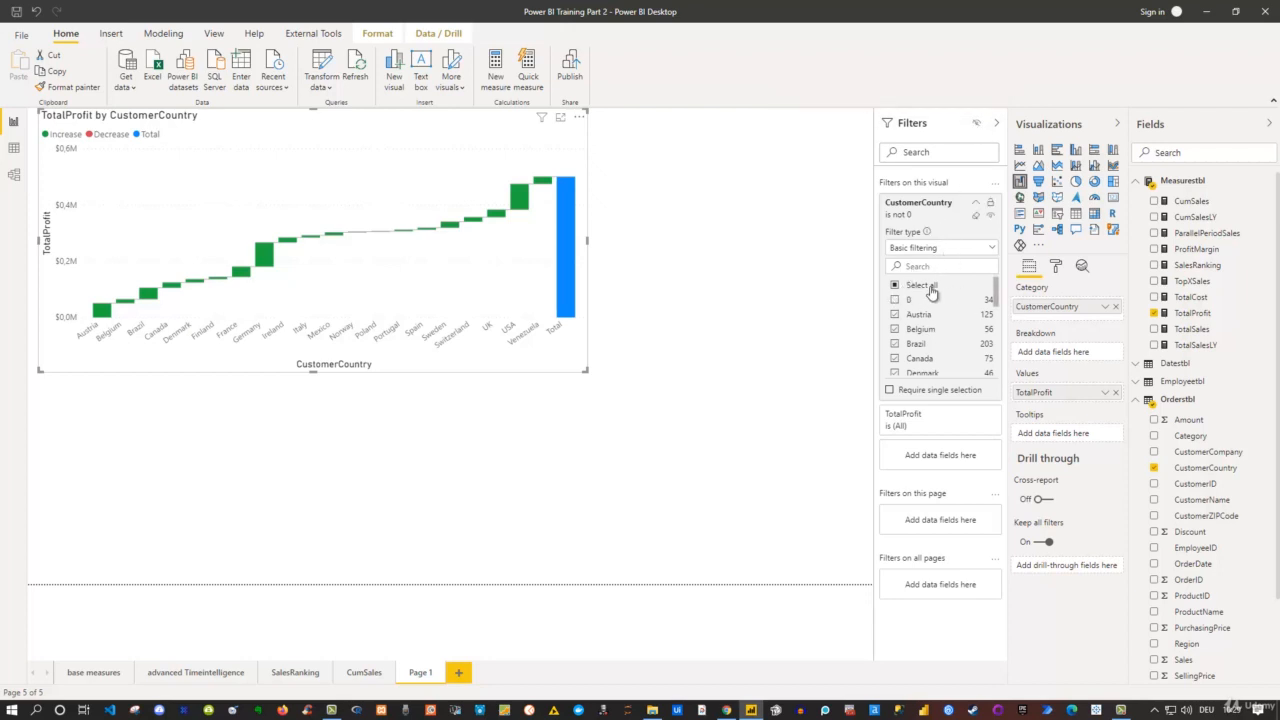
{"action": "left_click", "coordinate": [999, 125]}
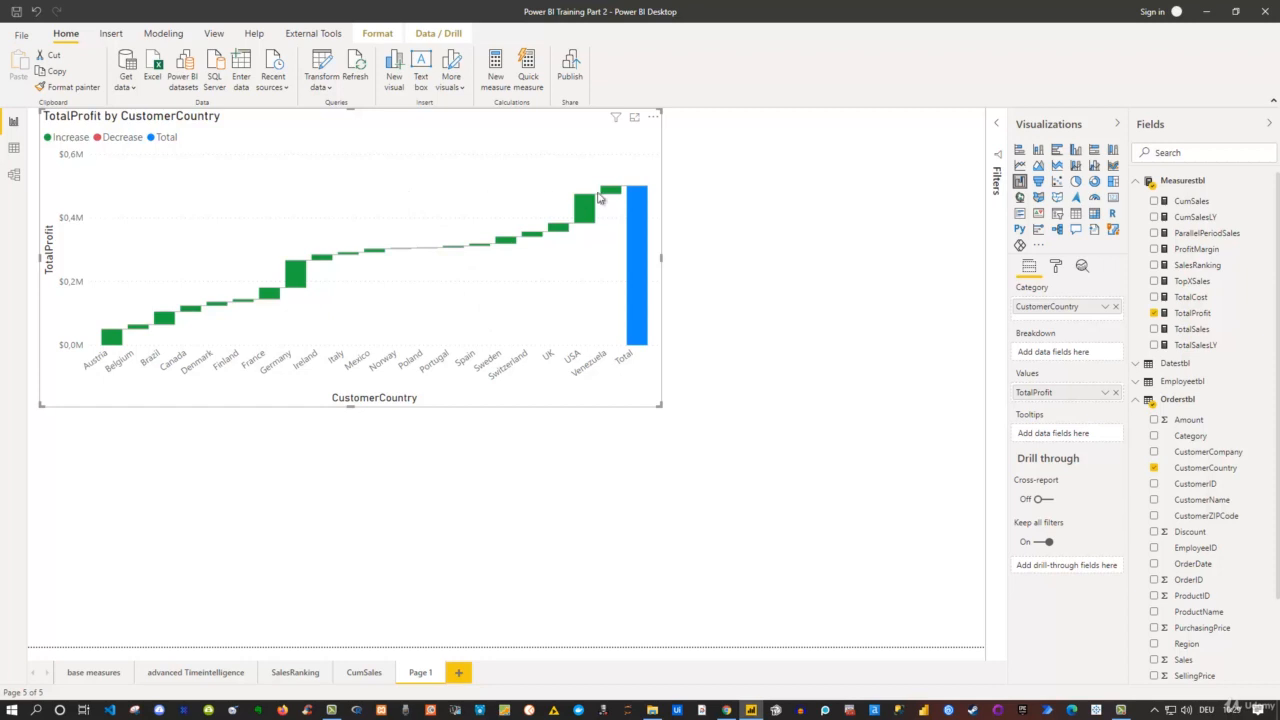
Turn on data labels for the waterfall chart and set their color to black
{"action": "left_click", "coordinate": [1054, 267]}
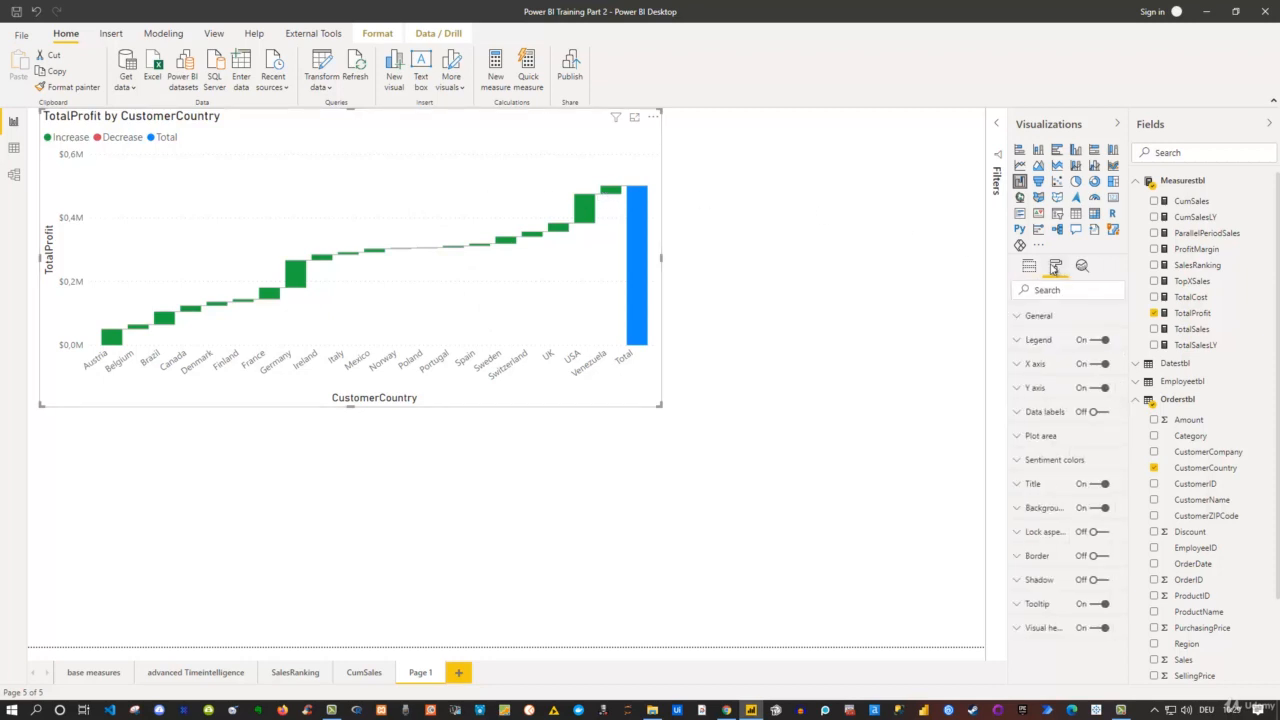
{"action": "left_click", "coordinate": [1100, 412]}
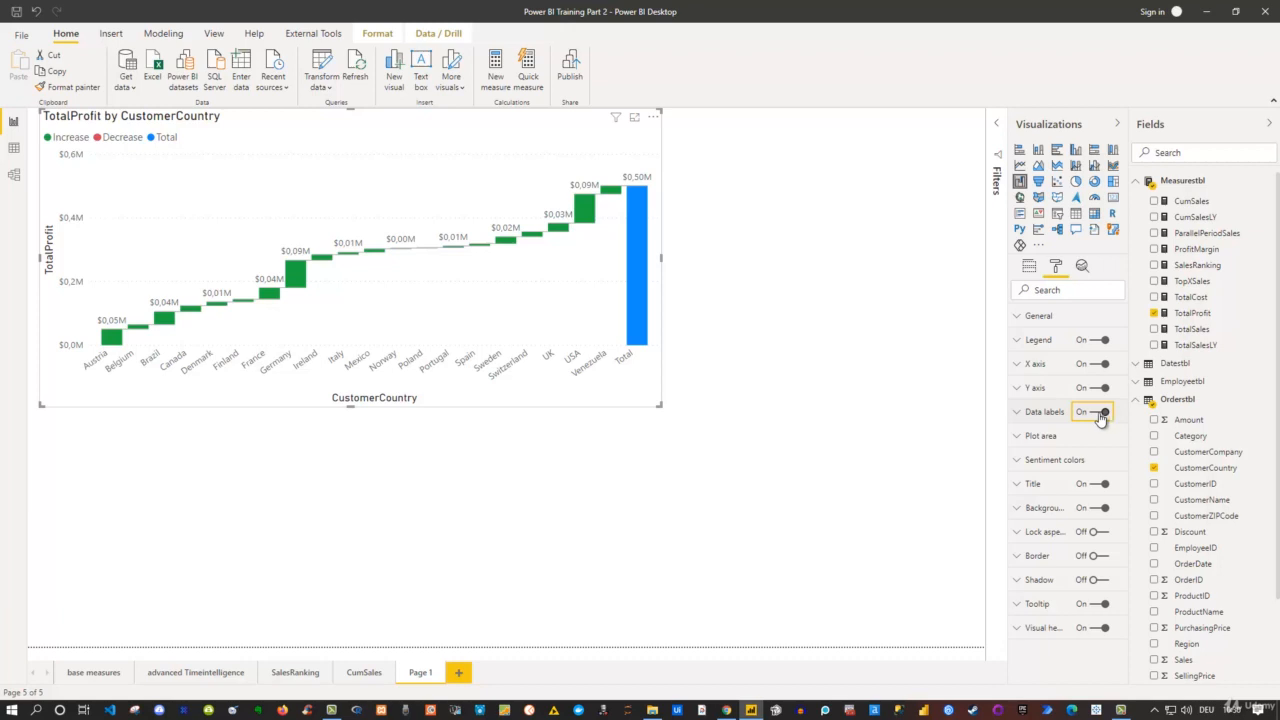
{"action": "left_click", "coordinate": [1020, 415]}
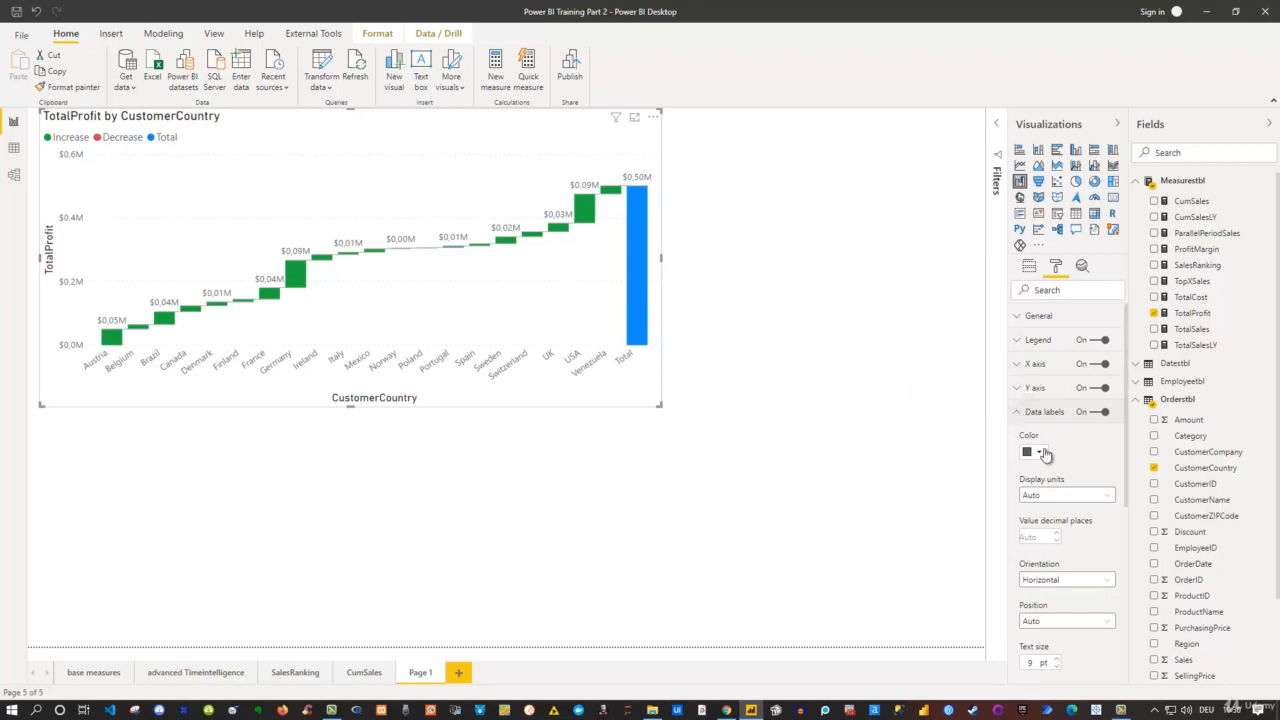
{"action": "left_click", "coordinate": [1038, 453]}
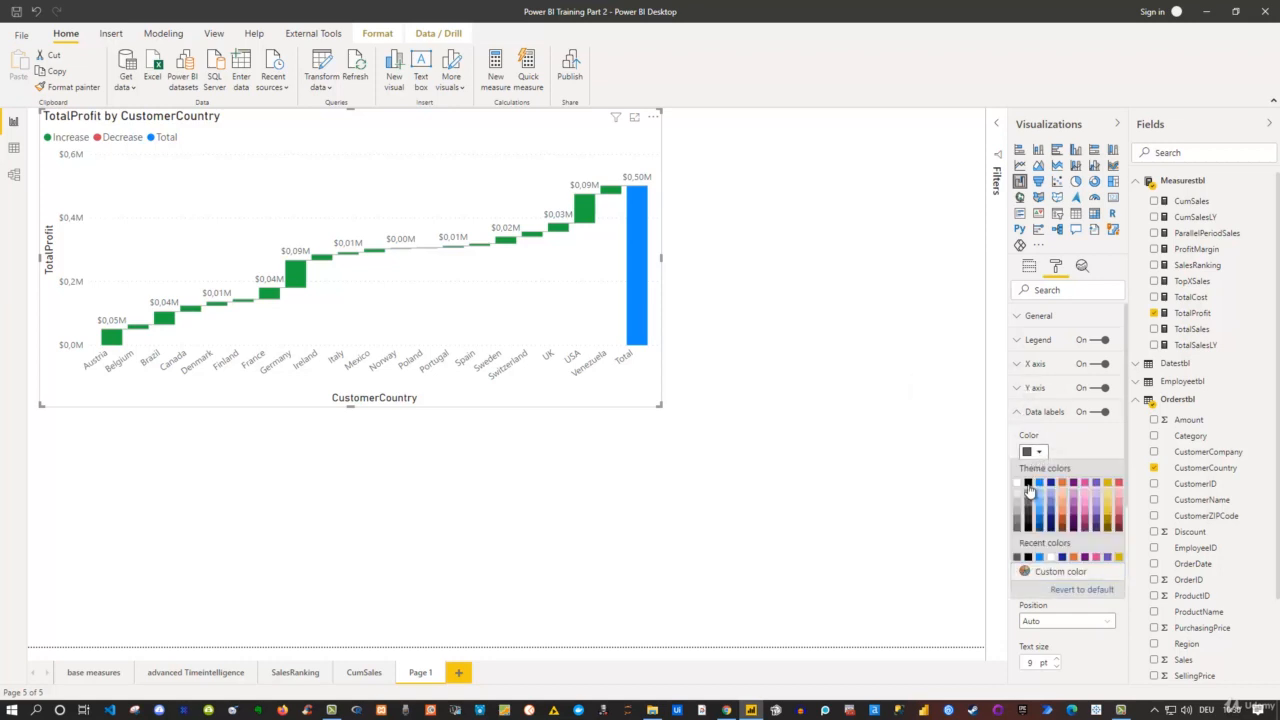
{"action": "left_click", "coordinate": [1028, 484]}
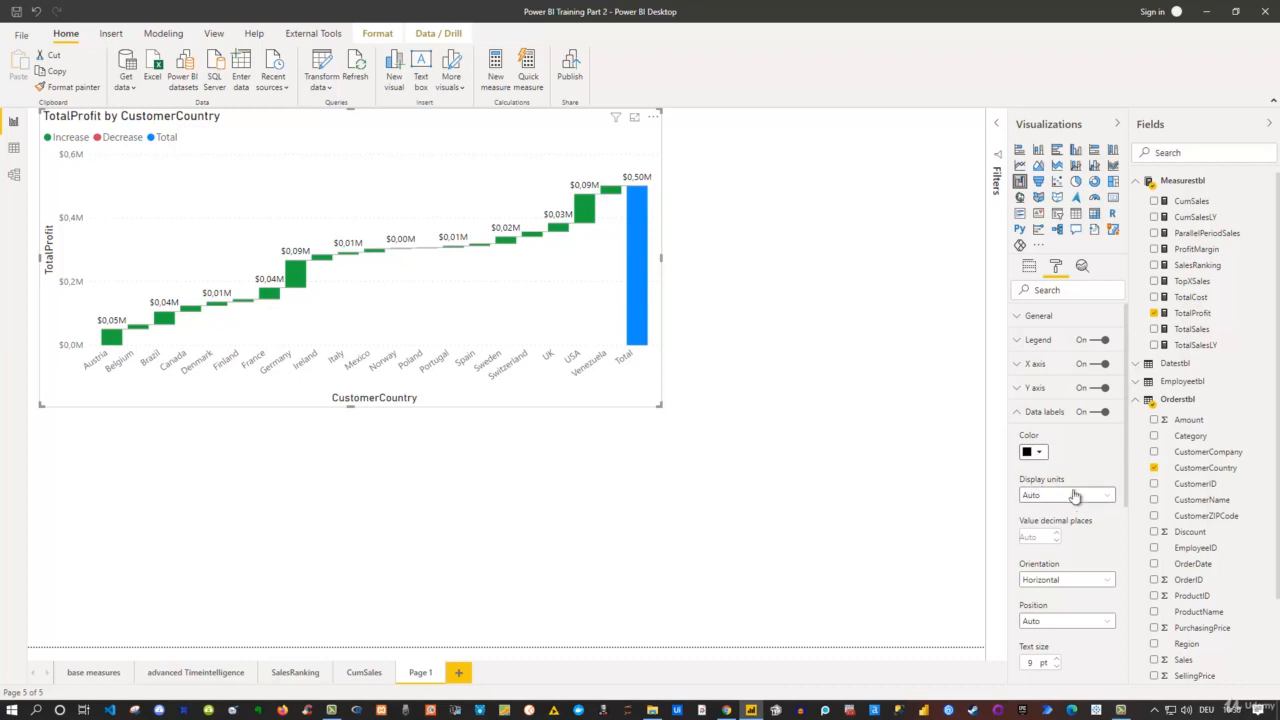
Set the data labels to display units in Thousands with 1 decimal place and Vertical orientation
{"action": "left_click", "coordinate": [1068, 497]}
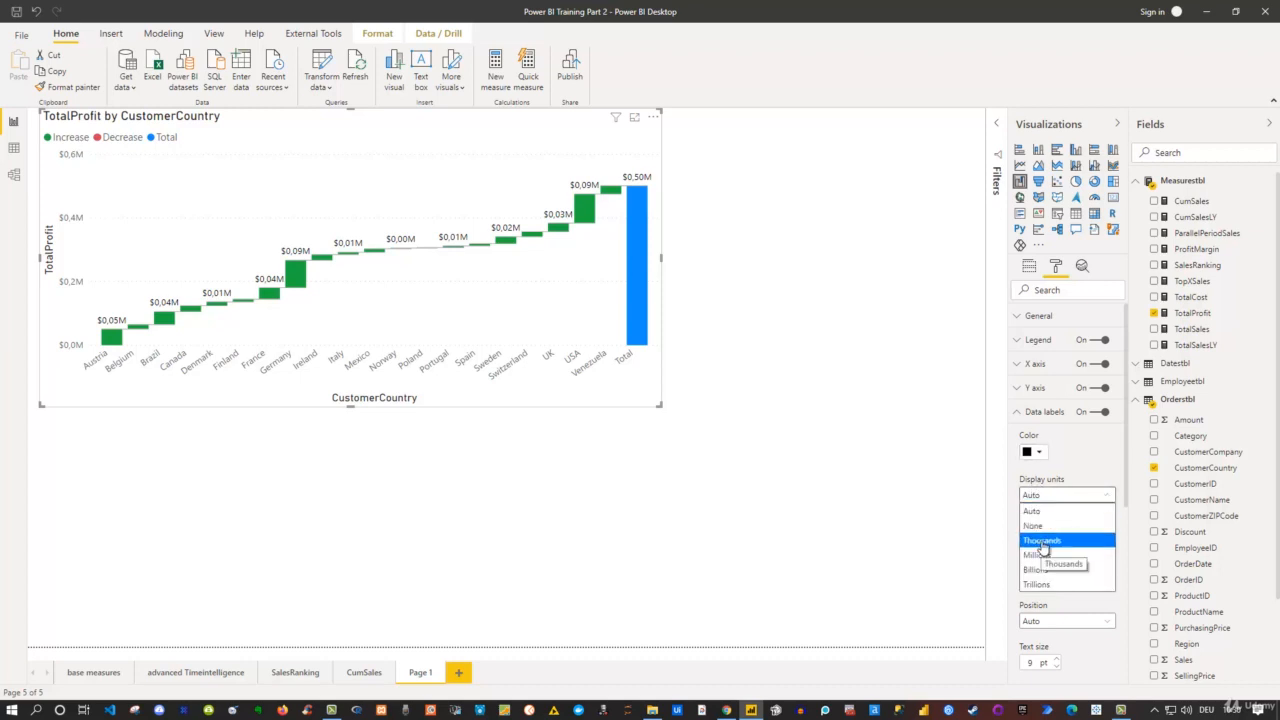
{"action": "left_click", "coordinate": [1042, 541]}
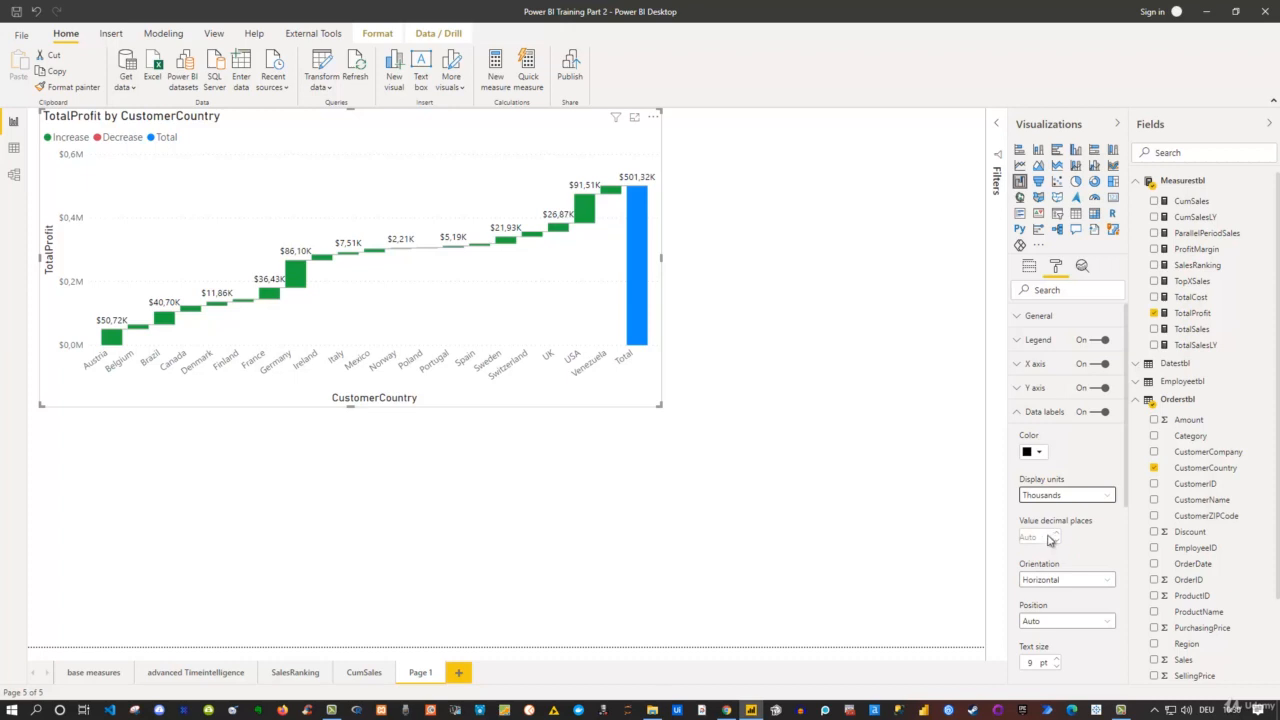
{"action": "left_click", "coordinate": [1035, 537]}
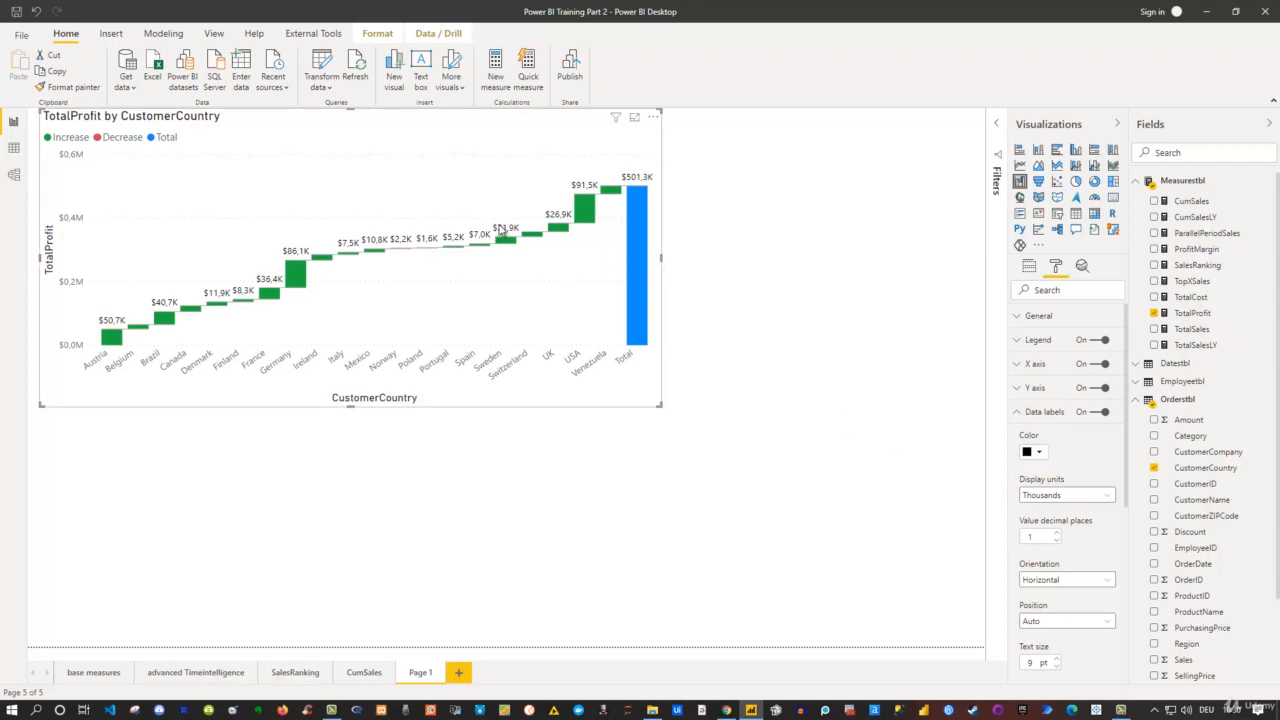
{"action": "left_click", "coordinate": [1046, 582]}
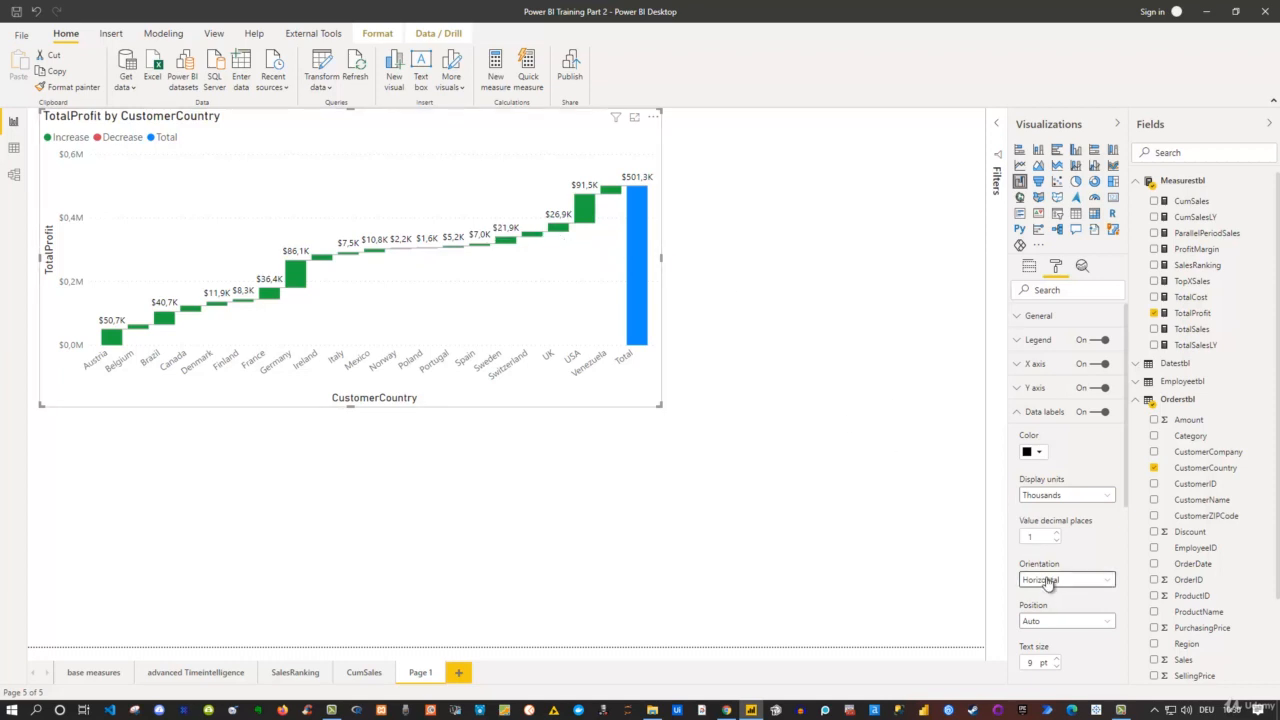
{"action": "left_click", "coordinate": [1036, 596]}
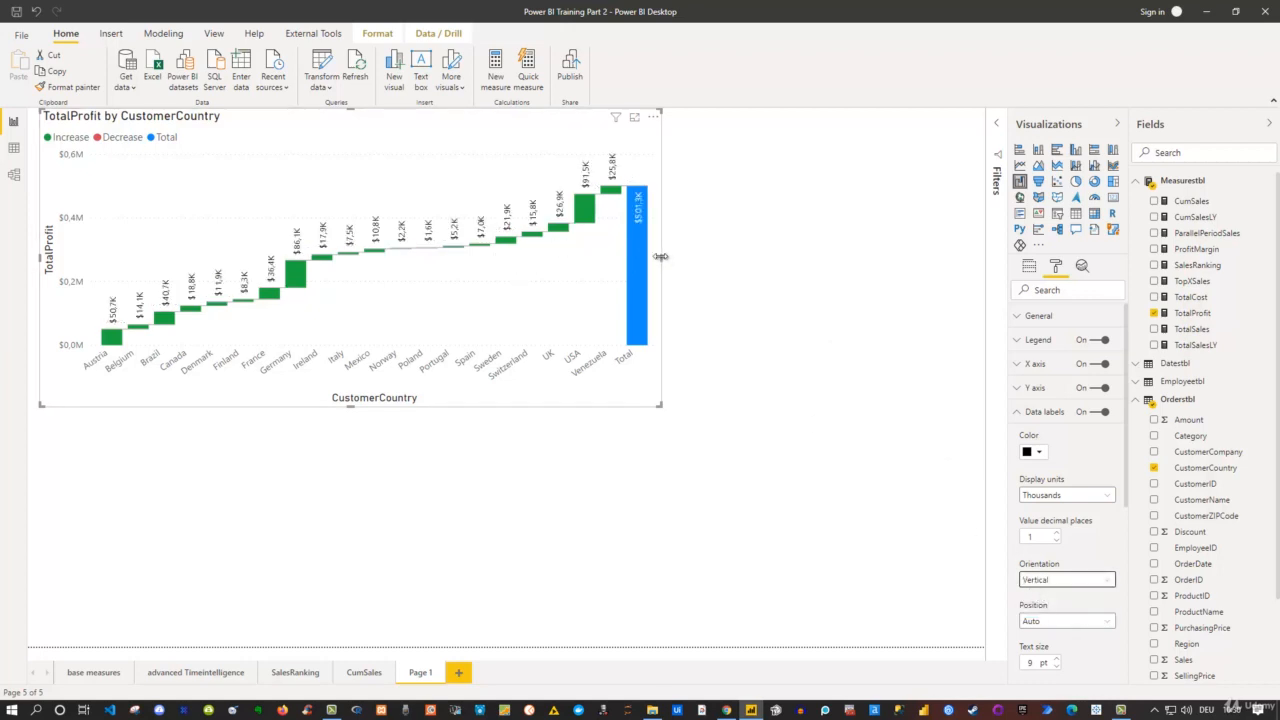
Widen the waterfall chart to nearly the full width of the report page
{"action": "left_click_drag", "start_coordinate": [661, 257], "coordinate": [920, 258]}
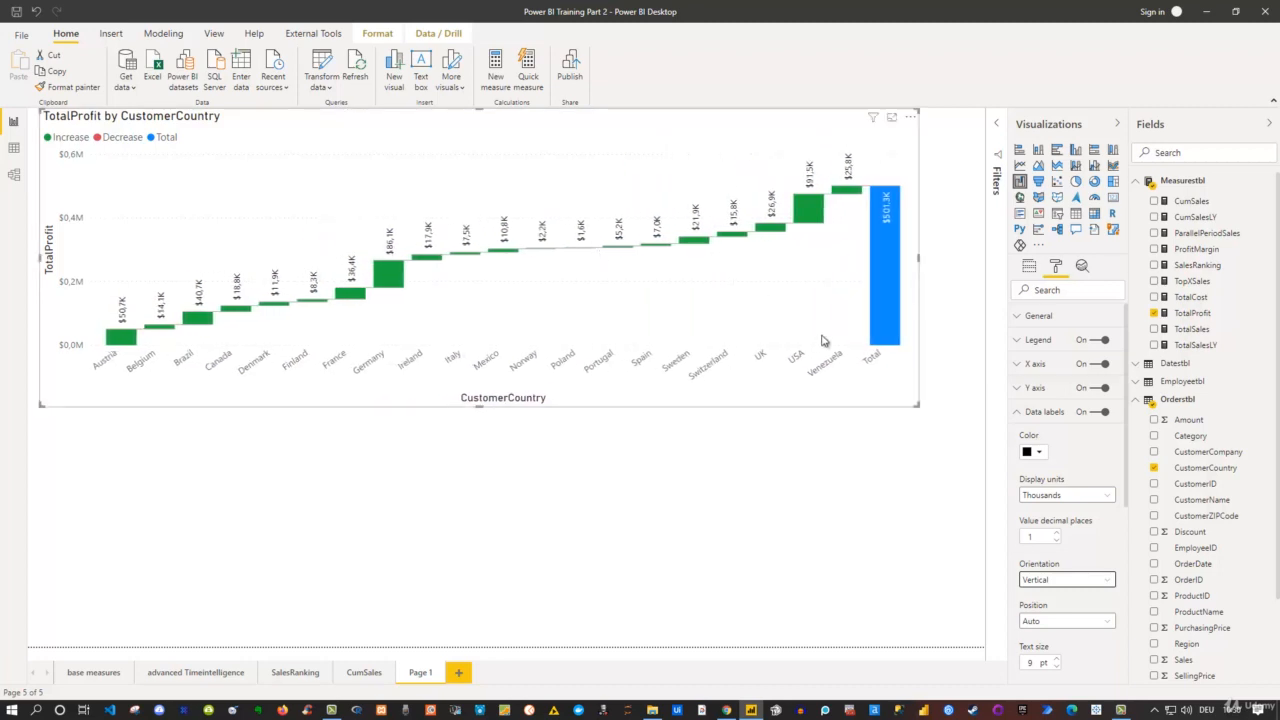
{"action": "scroll", "coordinate": [1060, 488], "scroll_direction": "down", "scroll_amount": 1}
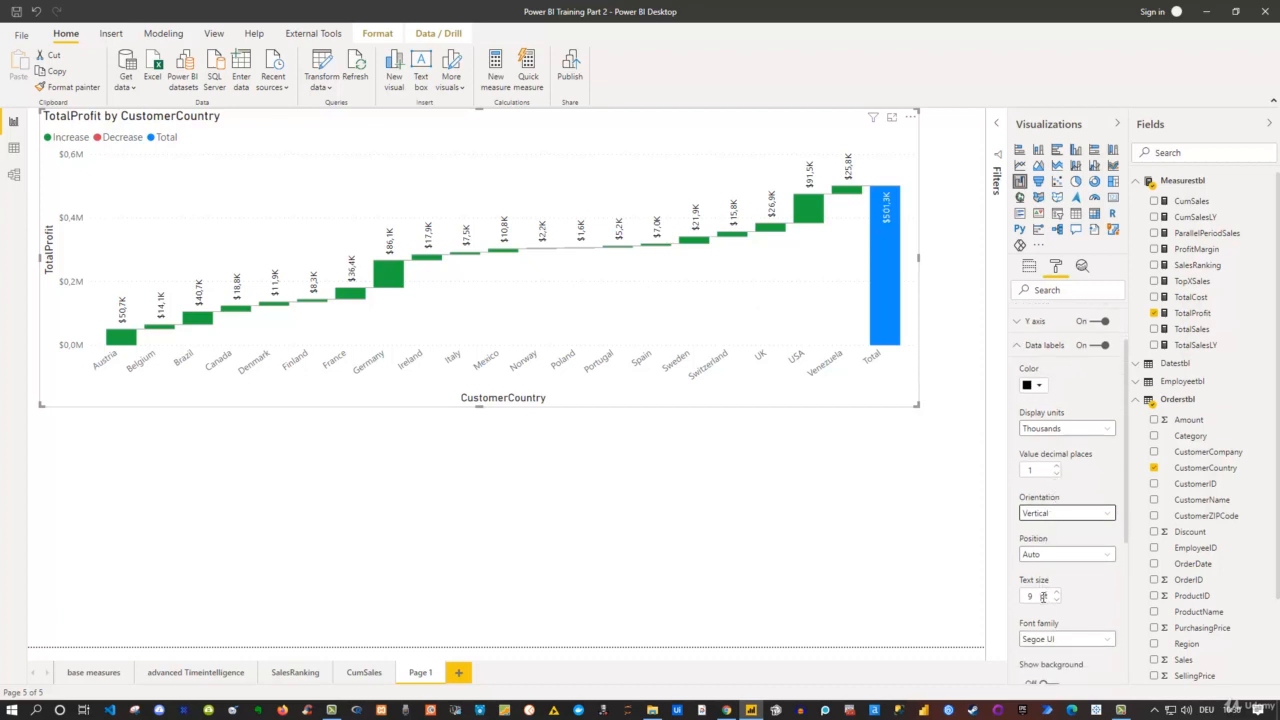
{"action": "scroll", "coordinate": [1043, 597], "scroll_direction": "down", "scroll_amount": 1}
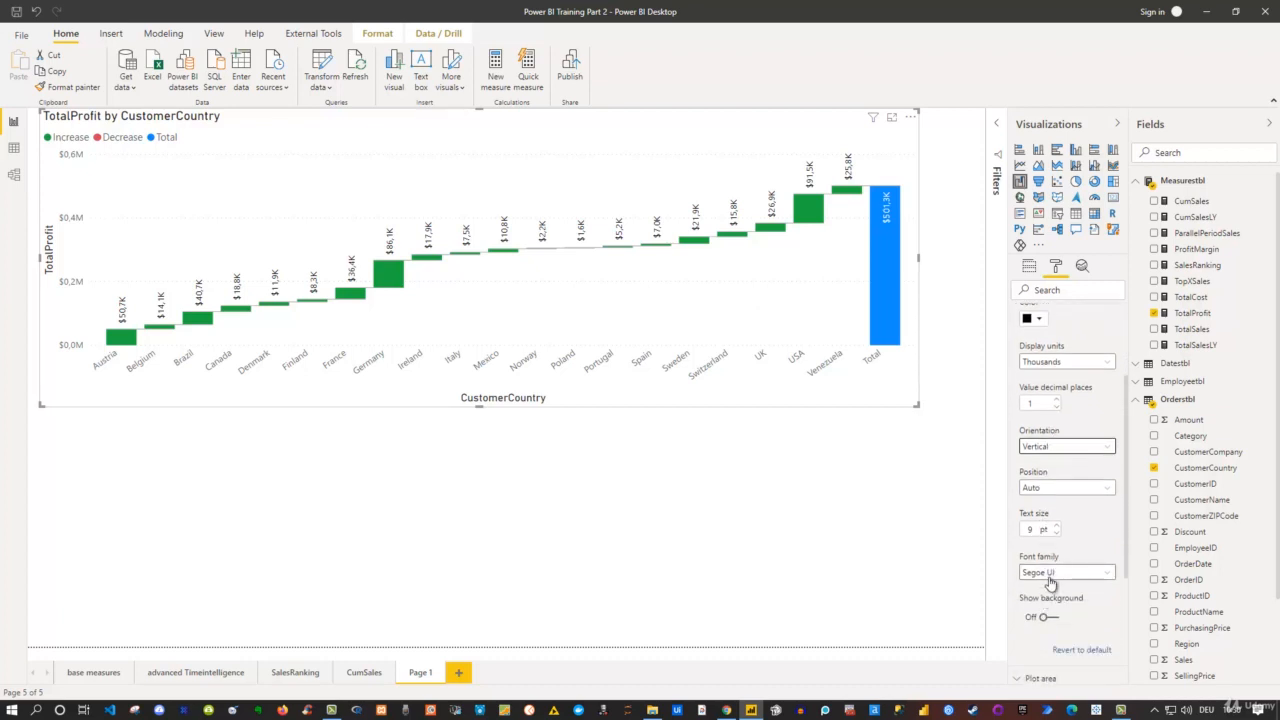
Show a background behind the waterfall chart's data labels
{"action": "left_click", "coordinate": [1045, 618]}
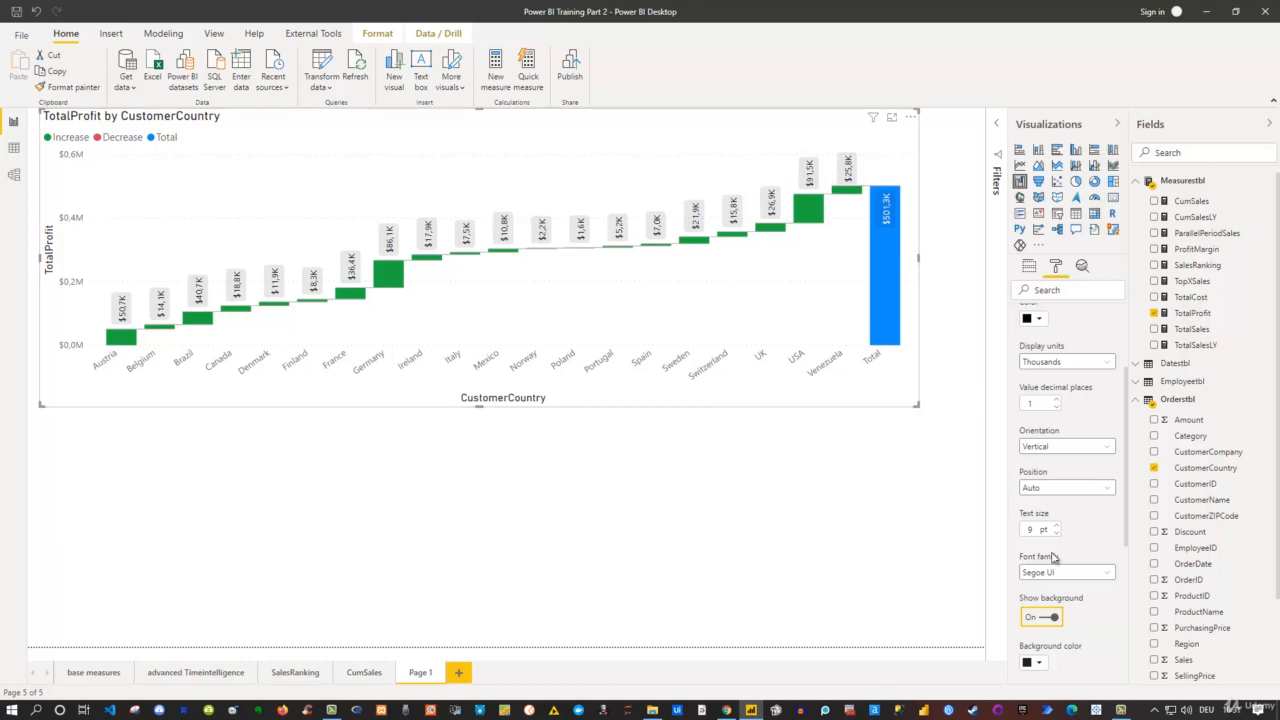
{"action": "scroll", "coordinate": [1058, 641], "scroll_direction": "down", "scroll_amount": 1}
{"action": "scroll", "coordinate": [1058, 641], "scroll_direction": "down", "scroll_amount": 3}
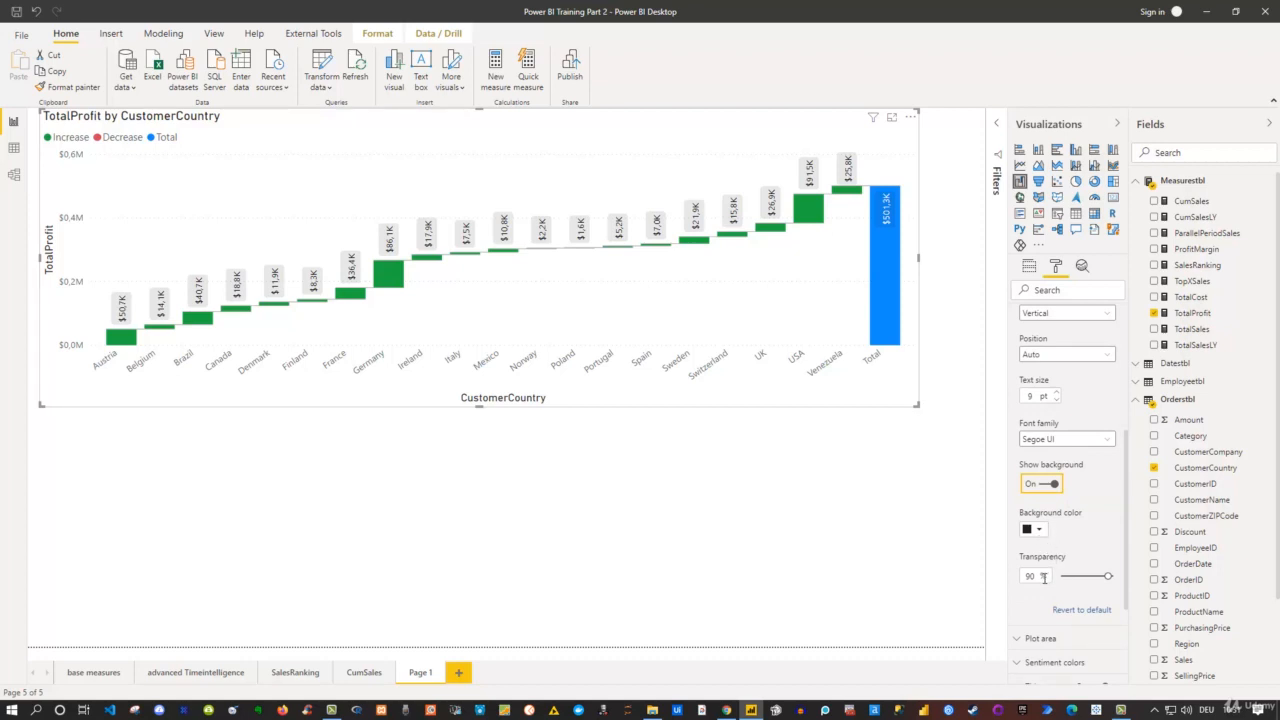
Set the waterfall chart's Total sentiment color to dark gray
{"action": "scroll", "coordinate": [1043, 577], "scroll_direction": "down", "scroll_amount": 3}
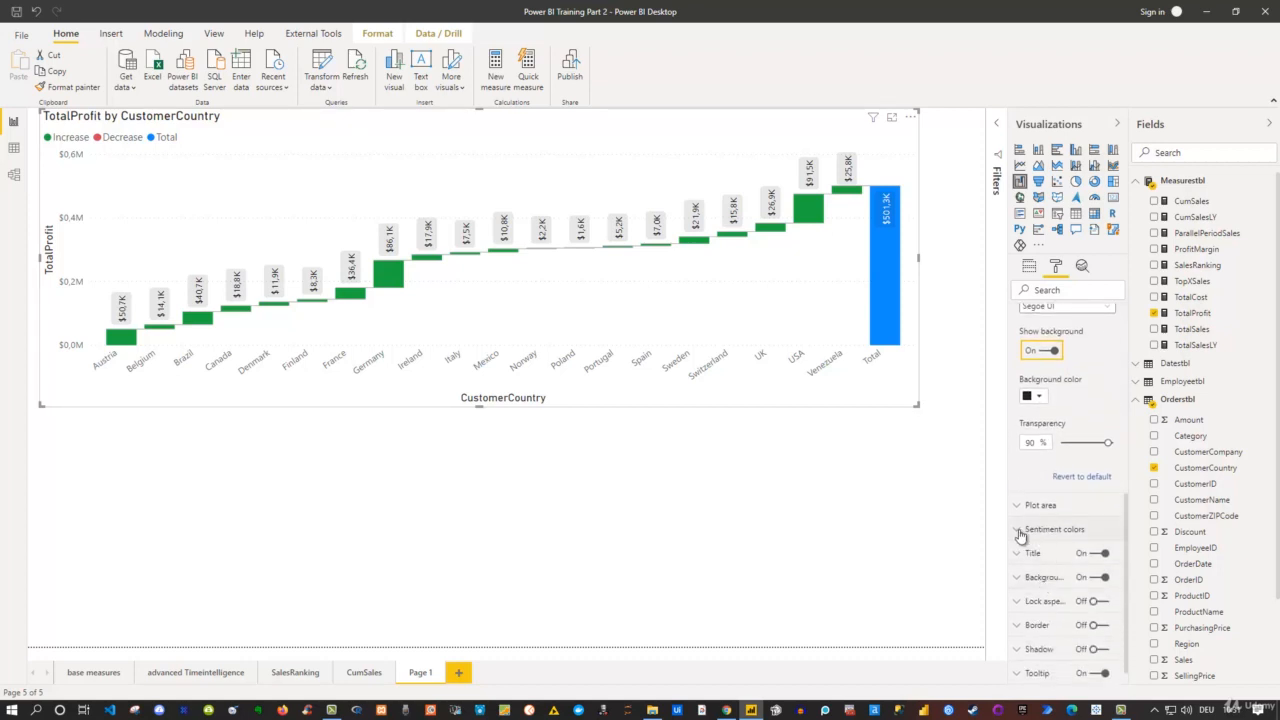
{"action": "left_click", "coordinate": [1022, 534]}
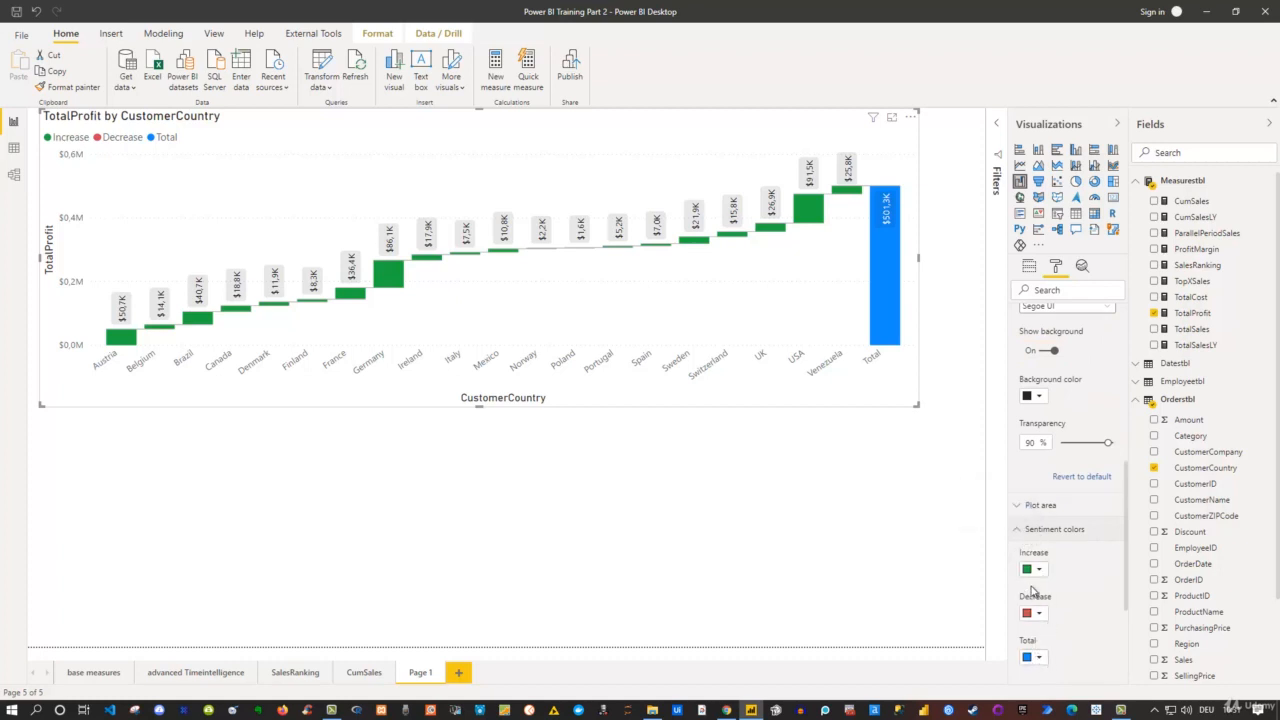
{"action": "left_click", "coordinate": [1039, 659]}
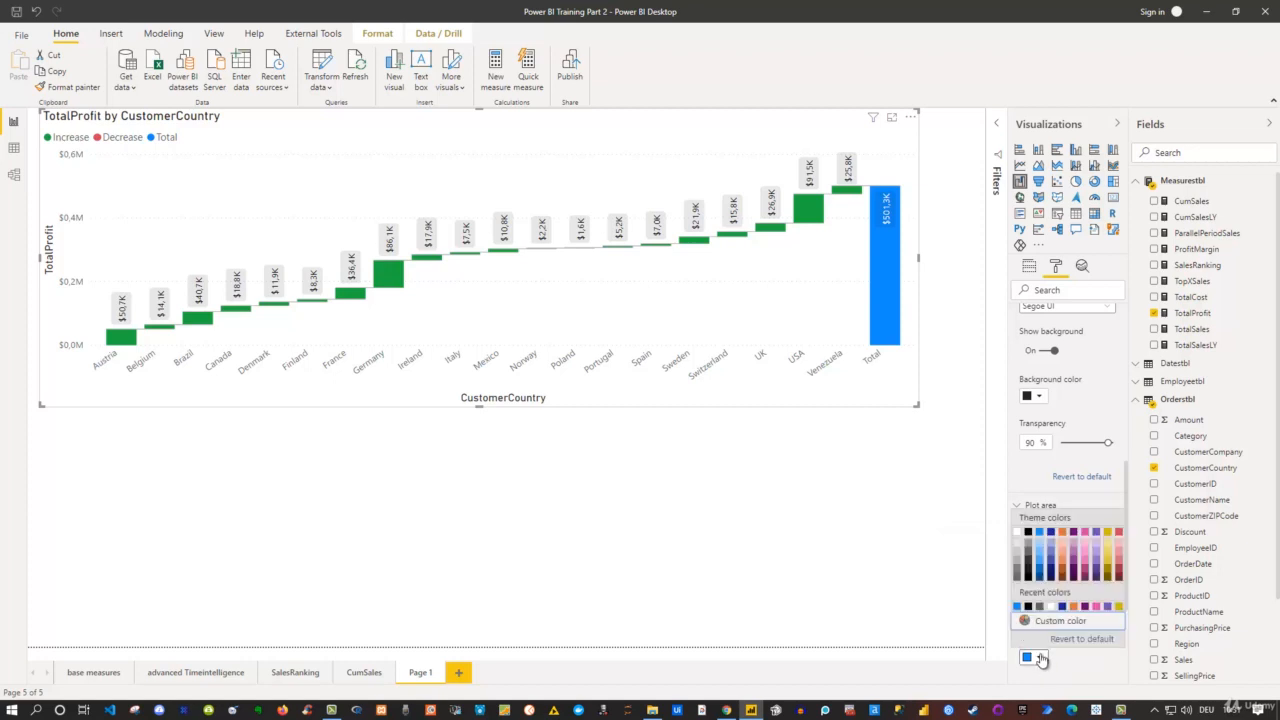
{"action": "left_click", "coordinate": [1030, 607]}
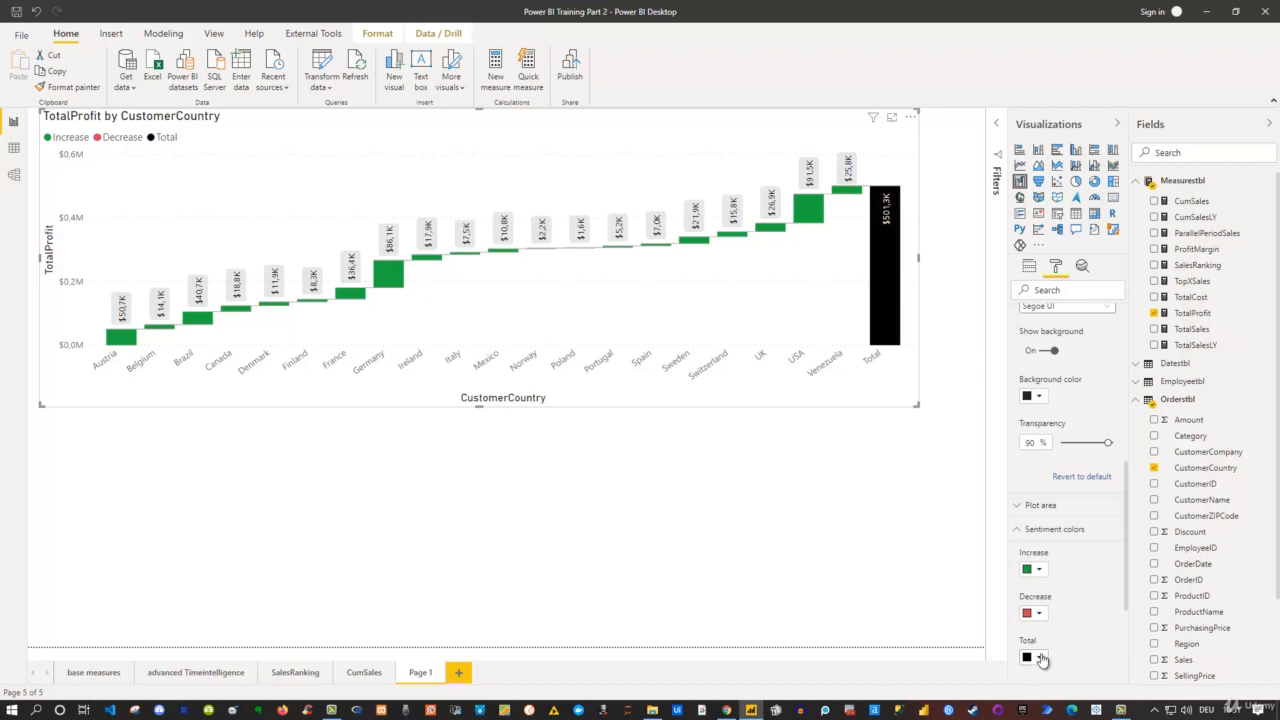
{"action": "left_click", "coordinate": [1039, 658]}
{"action": "left_click", "coordinate": [1041, 612]}
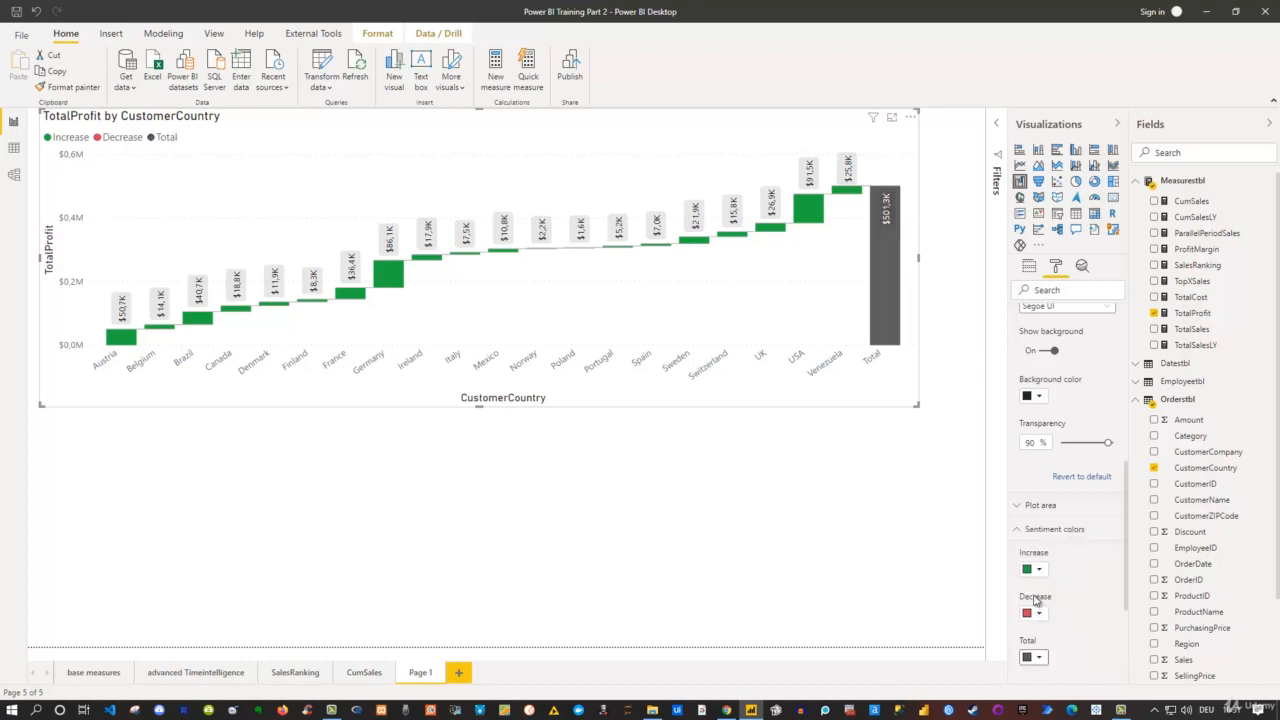
{"action": "mouse_move", "coordinate": [878, 248]}
{"action": "left_click", "coordinate": [1041, 575]}
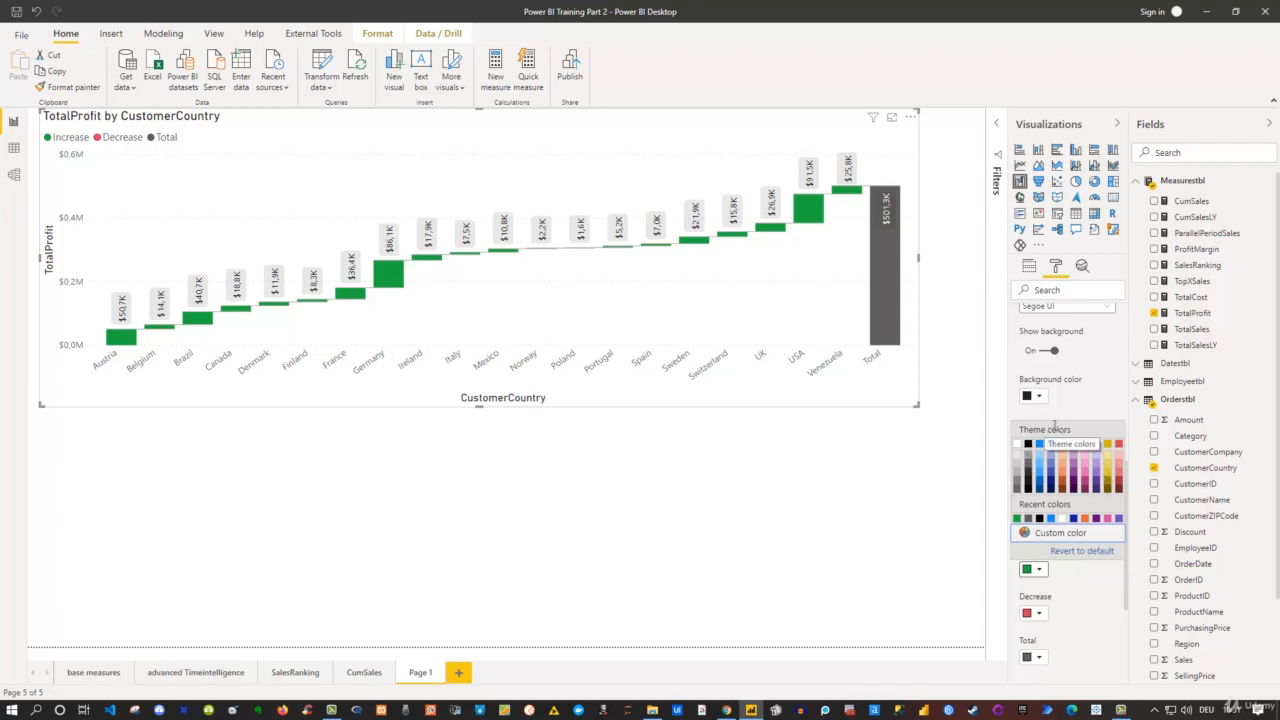
{"action": "left_click", "coordinate": [1062, 532]}
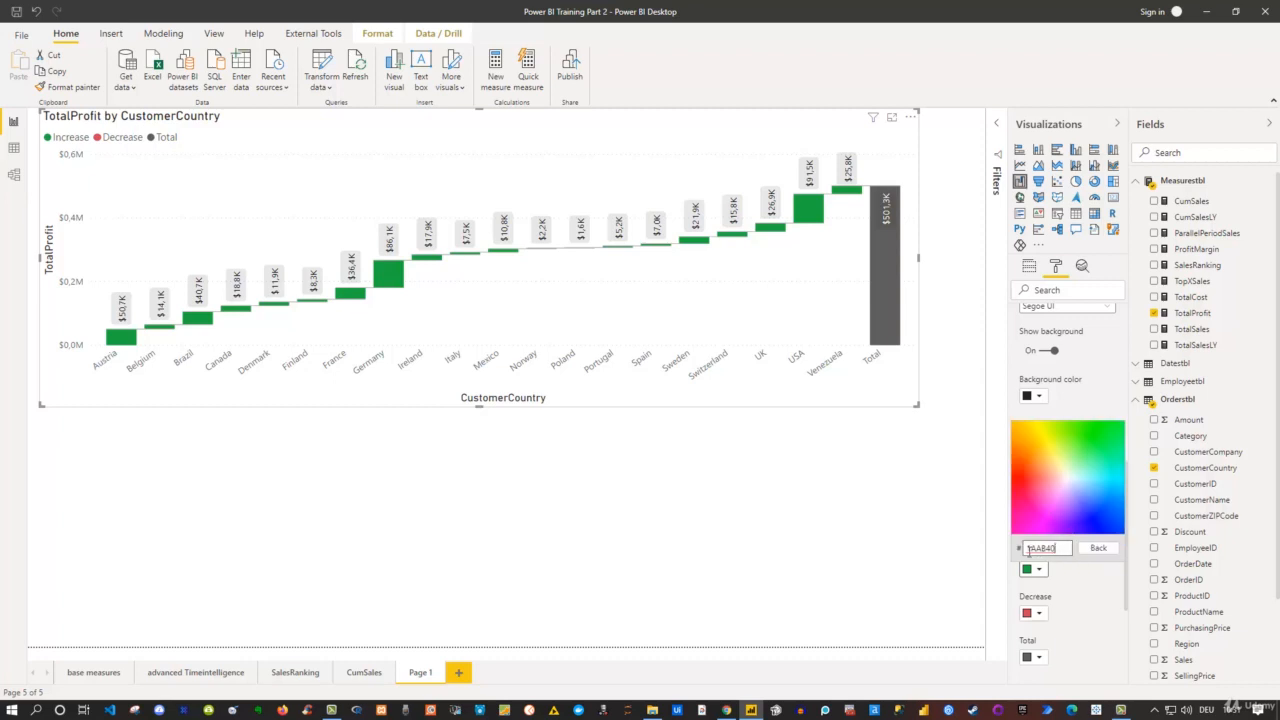
{"action": "left_click", "coordinate": [1095, 594]}
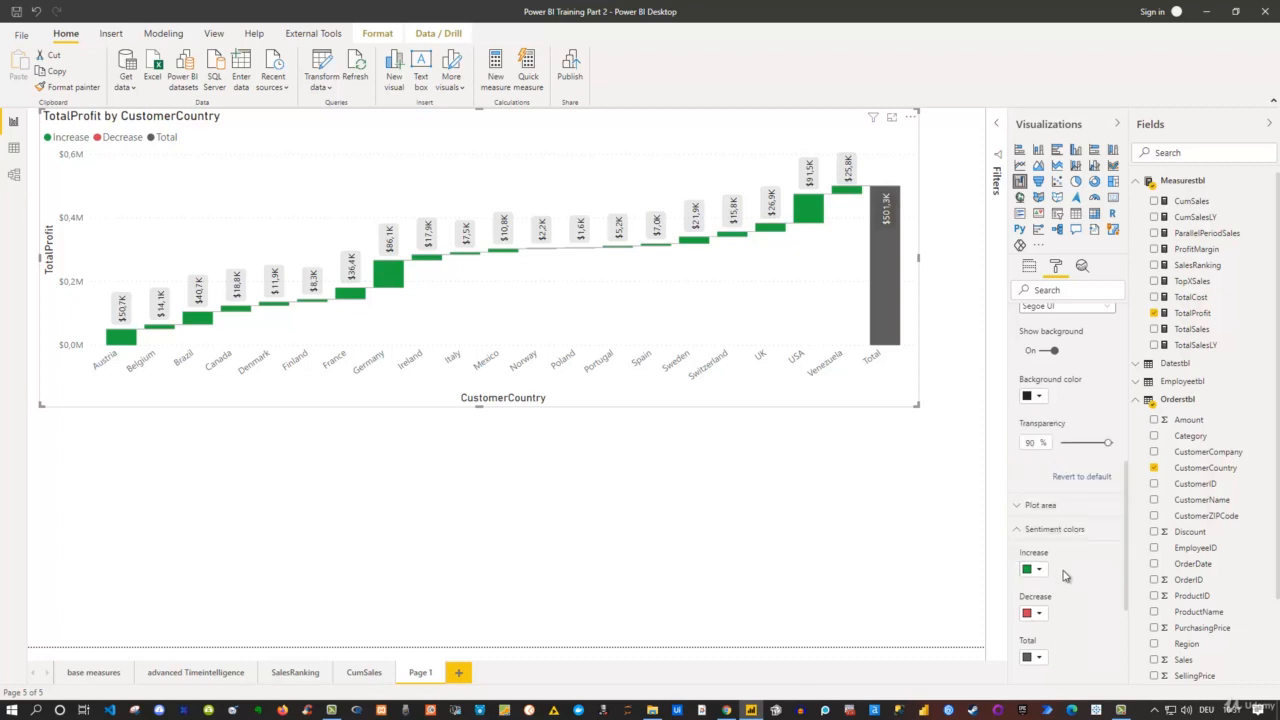
Collapse the sentiment color settings and reduce the waterfall chart's height, leaving it deselected
{"action": "scroll", "coordinate": [1066, 570], "scroll_direction": "down", "scroll_amount": 3}
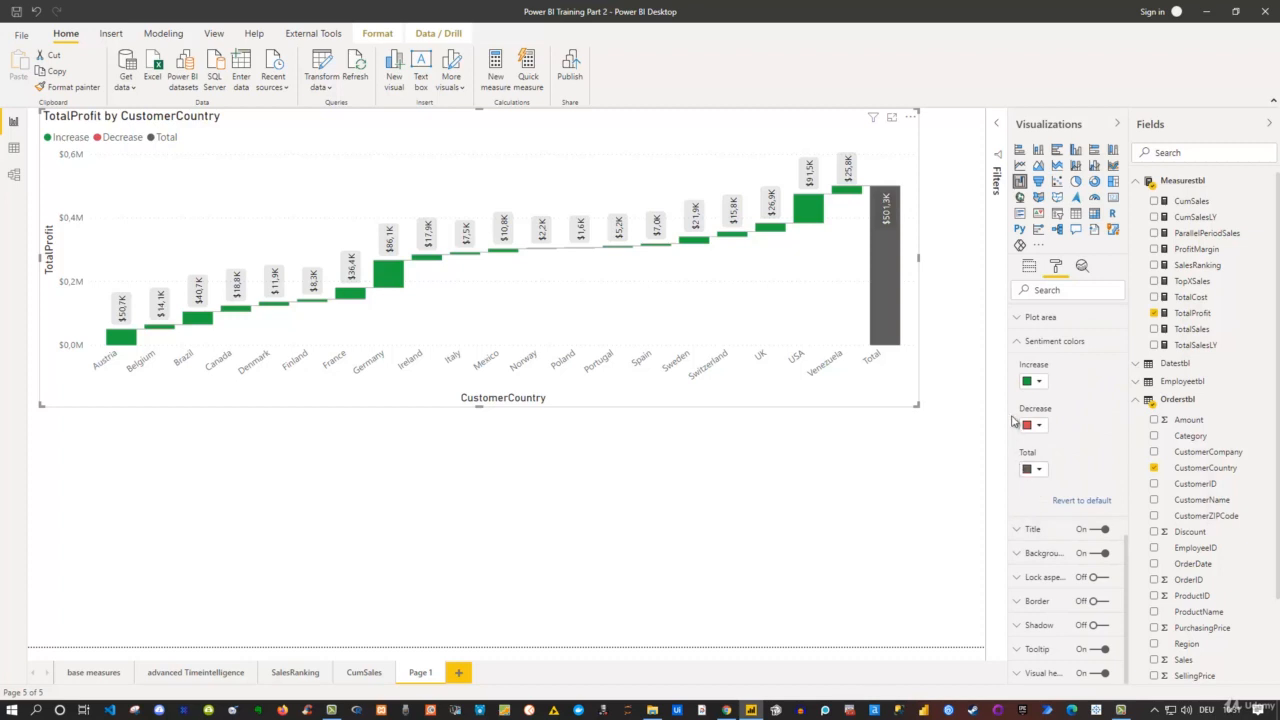
{"action": "left_click", "coordinate": [1017, 343]}
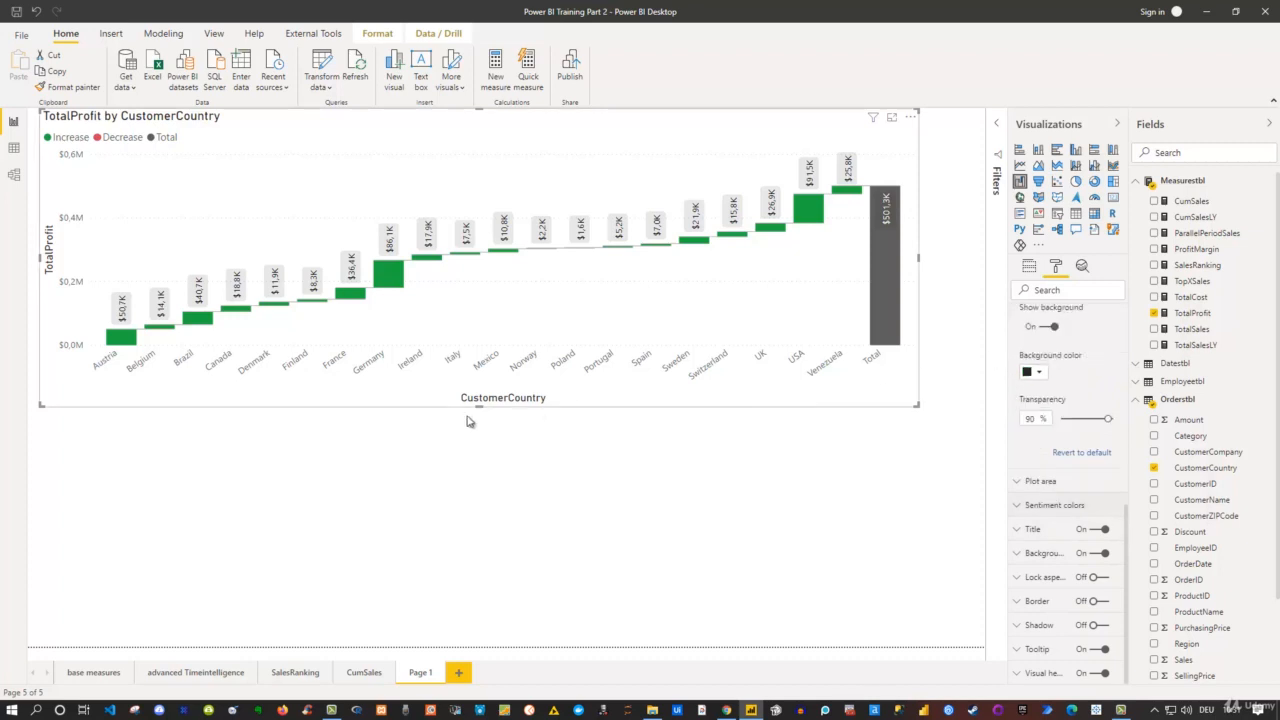
{"action": "left_click_drag", "start_coordinate": [484, 408], "coordinate": [500, 328]}
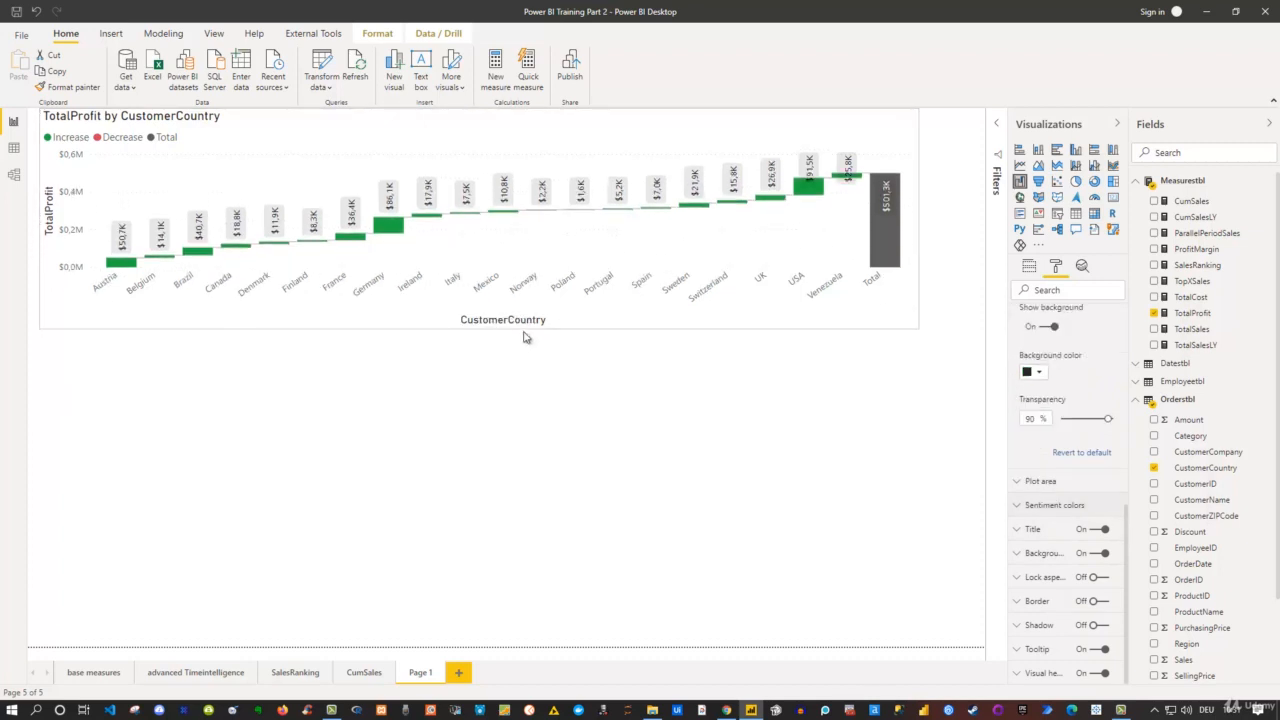
{"action": "left_click", "coordinate": [510, 485]}
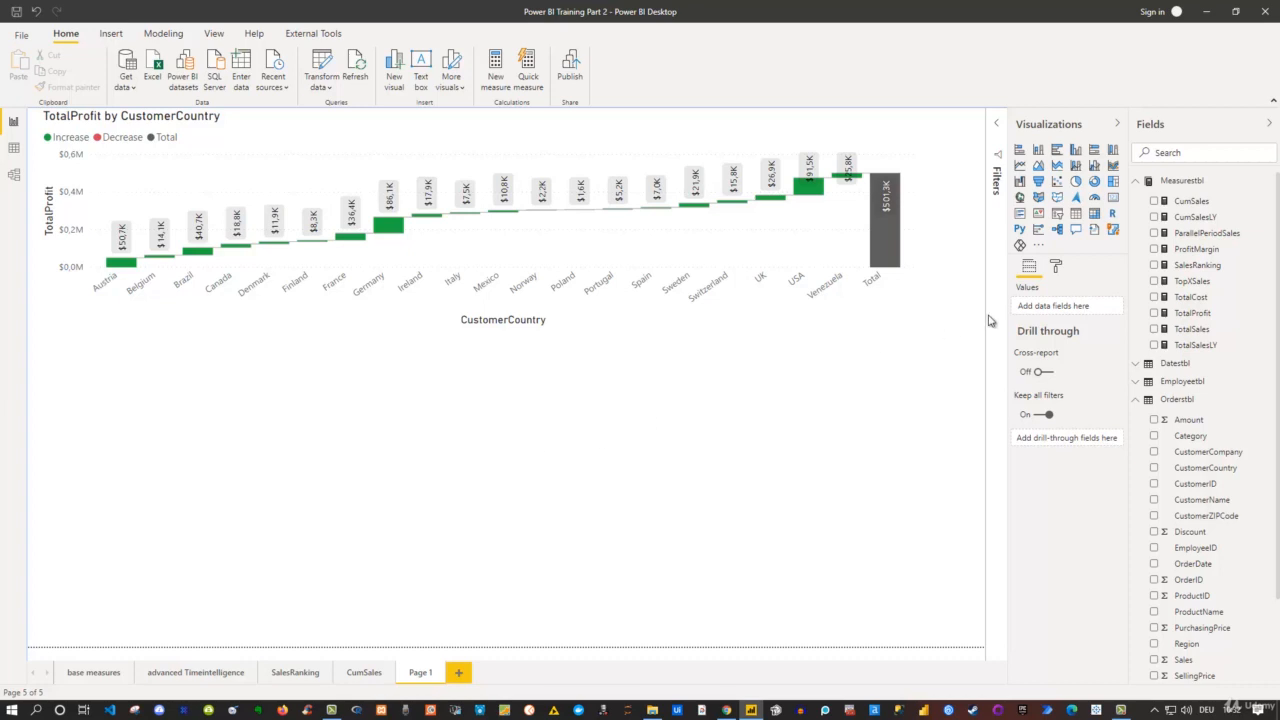
Review the TotalProfit formula and copy the whole formula of the TotalSalesLY measure
{"action": "left_click", "coordinate": [1193, 313]}
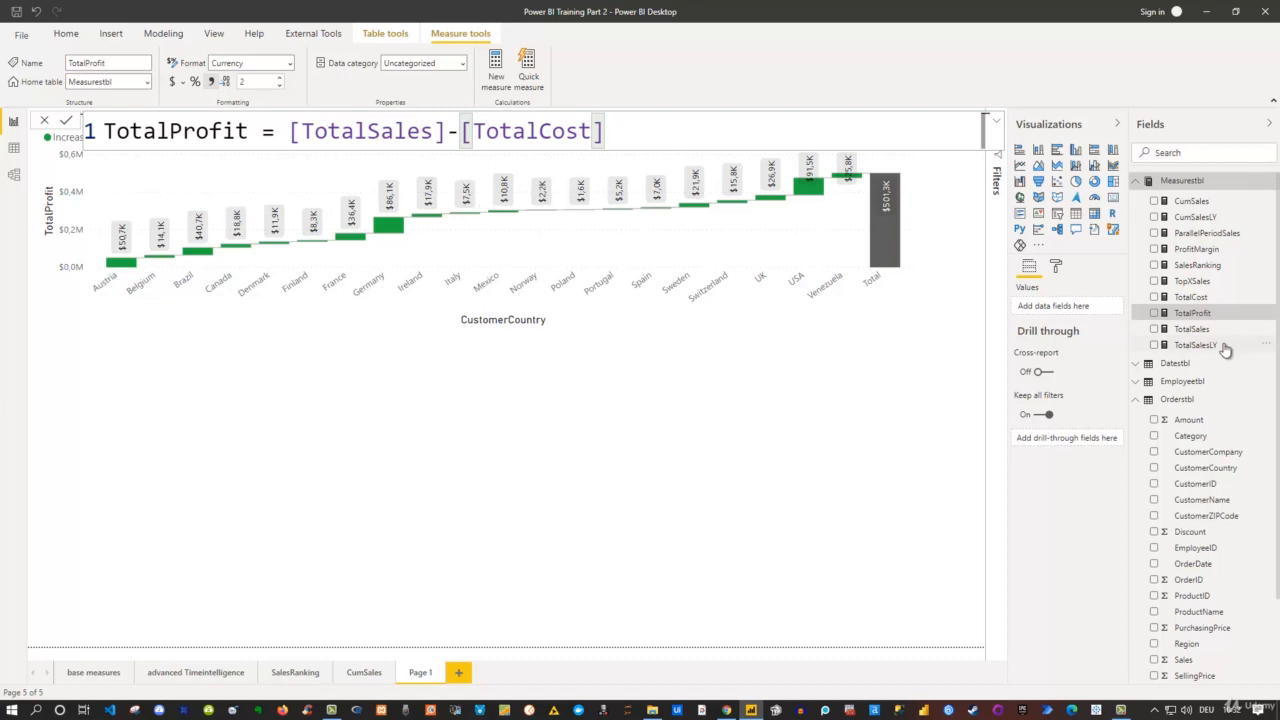
{"action": "left_click", "coordinate": [1187, 346]}
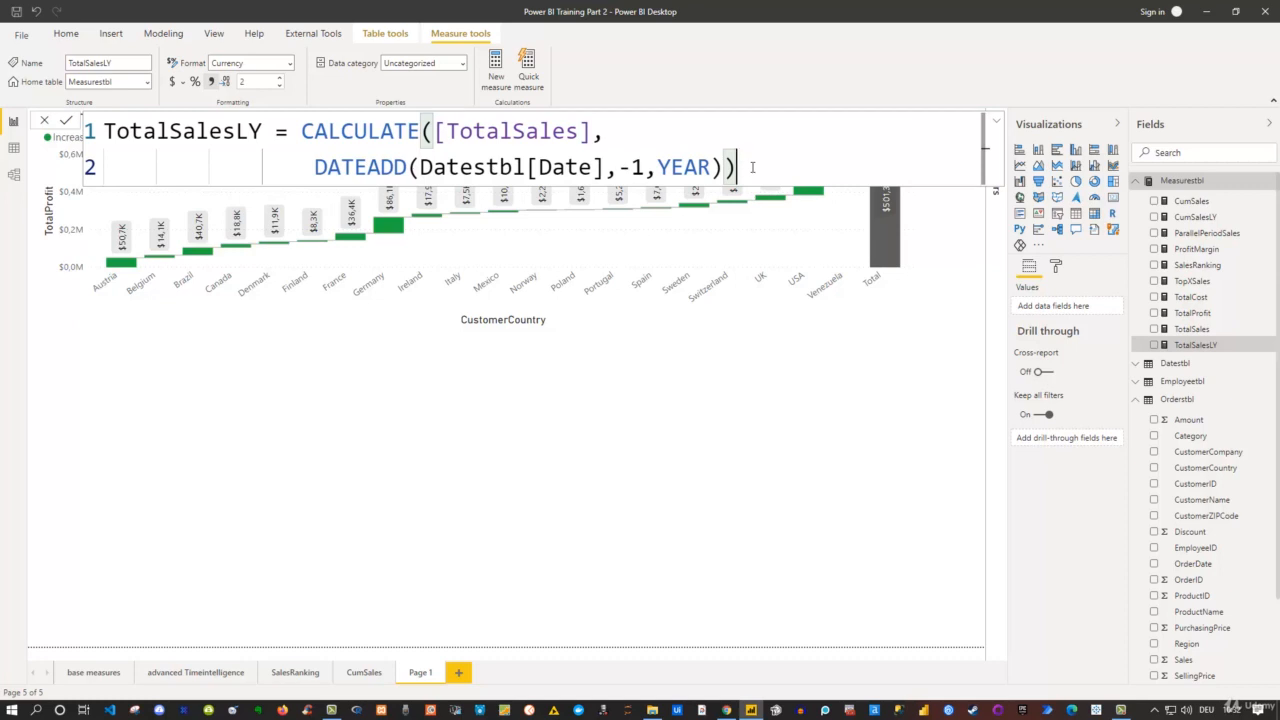
{"action": "left_click_drag", "start_coordinate": [752, 167], "coordinate": [303, 128]}
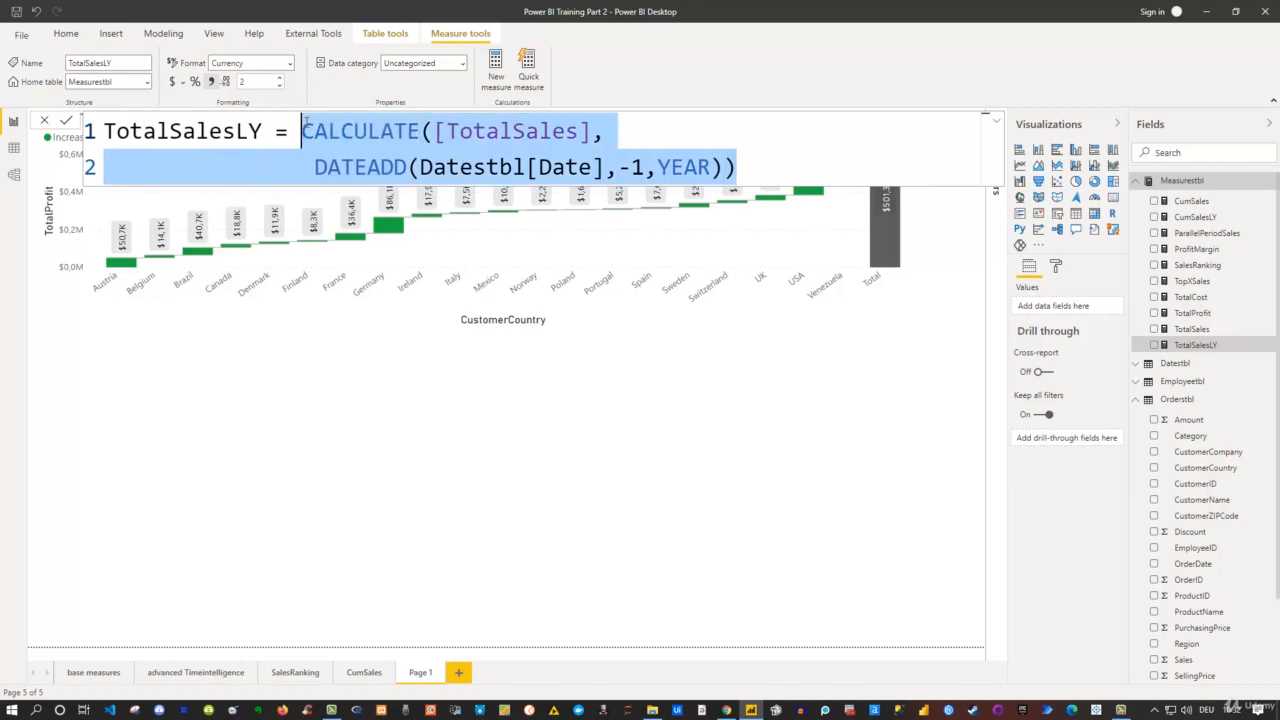
{"action": "left_click_drag", "start_coordinate": [215, 121], "coordinate": [28, 126]}
{"action": "key", "text": "ctrl+c"}
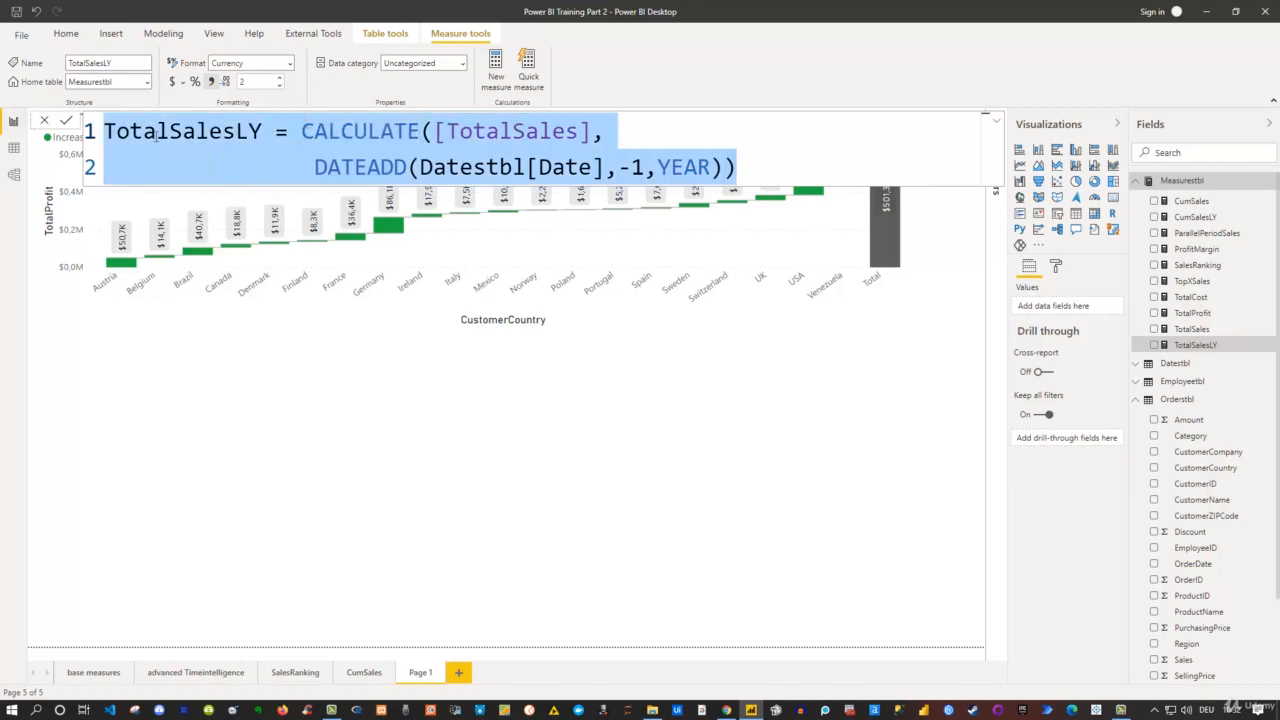
Create a new measure in Measurestbl and paste the copied TotalSalesLY formula into the expanded formula editor
{"action": "right_click", "coordinate": [1189, 184]}
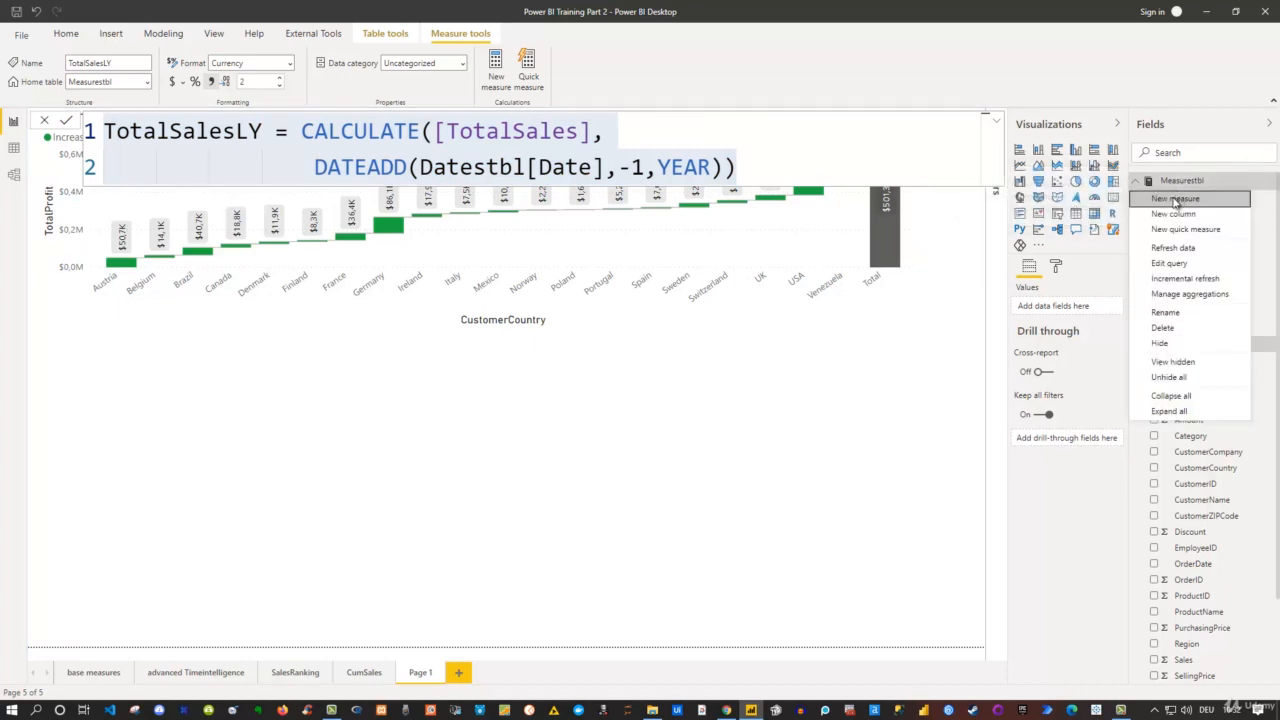
{"action": "left_click", "coordinate": [1178, 200]}
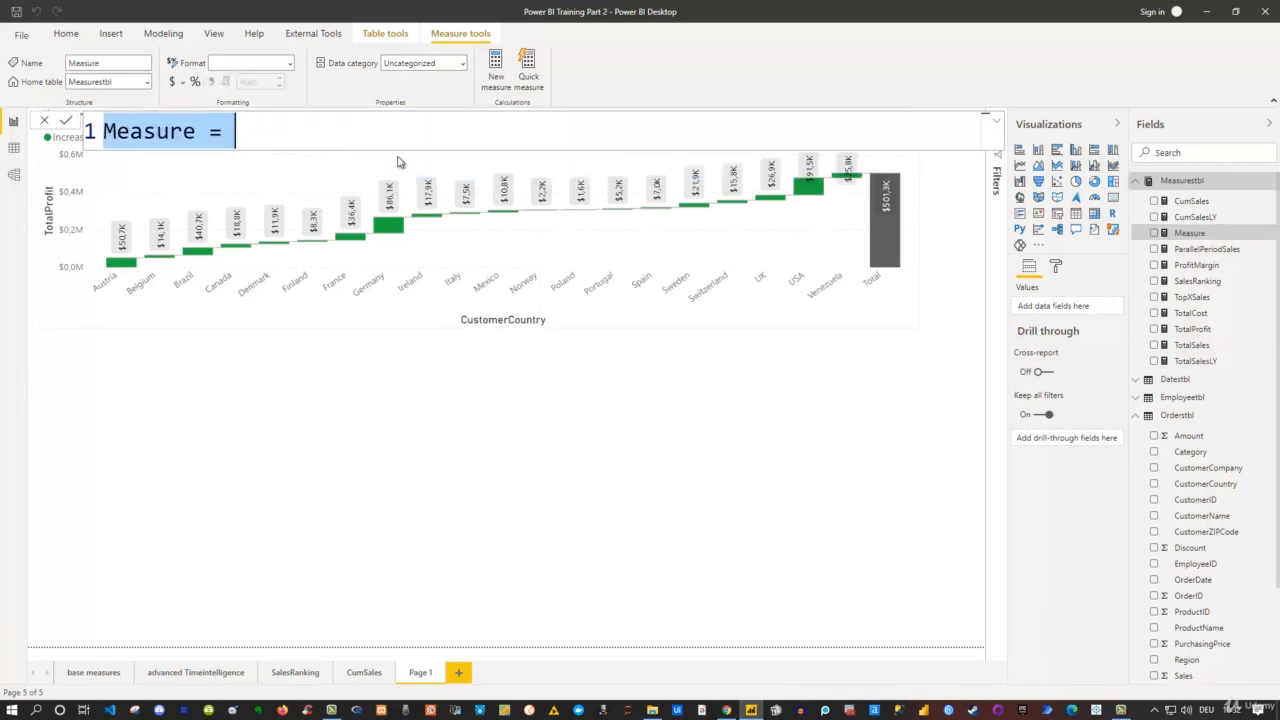
{"action": "left_click", "coordinate": [996, 122]}
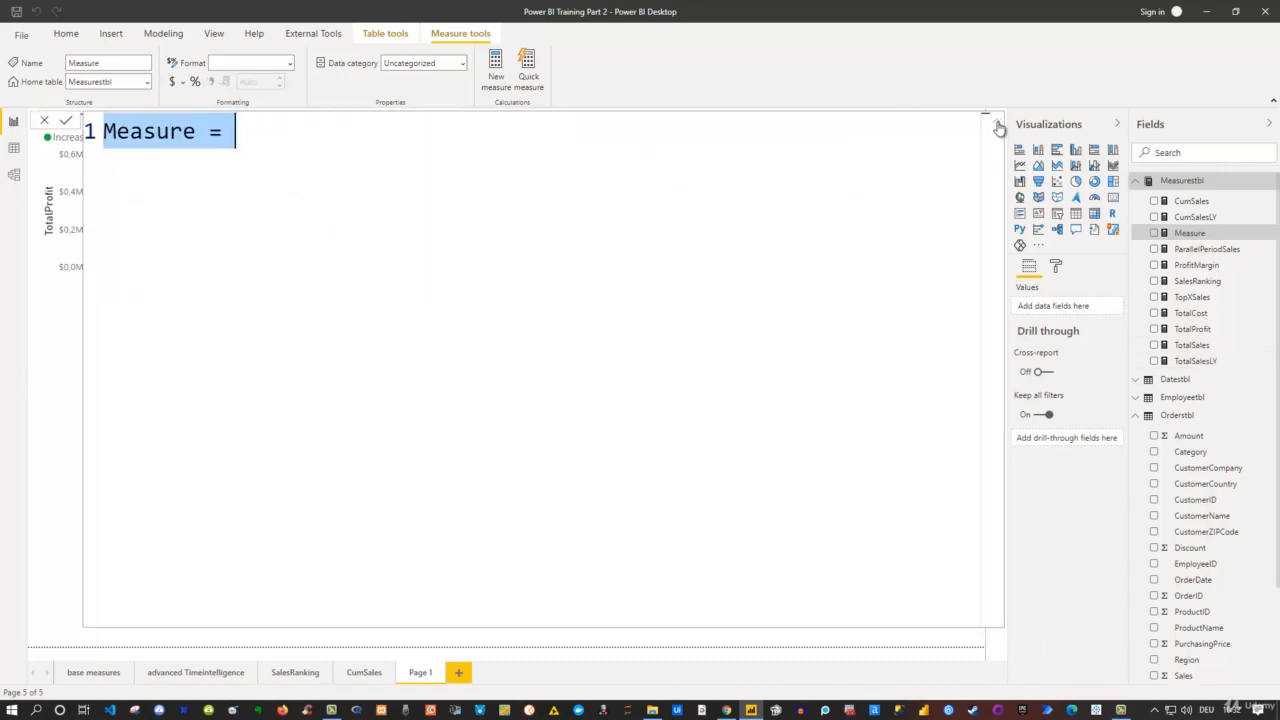
{"action": "key", "text": "ctrl+v"}
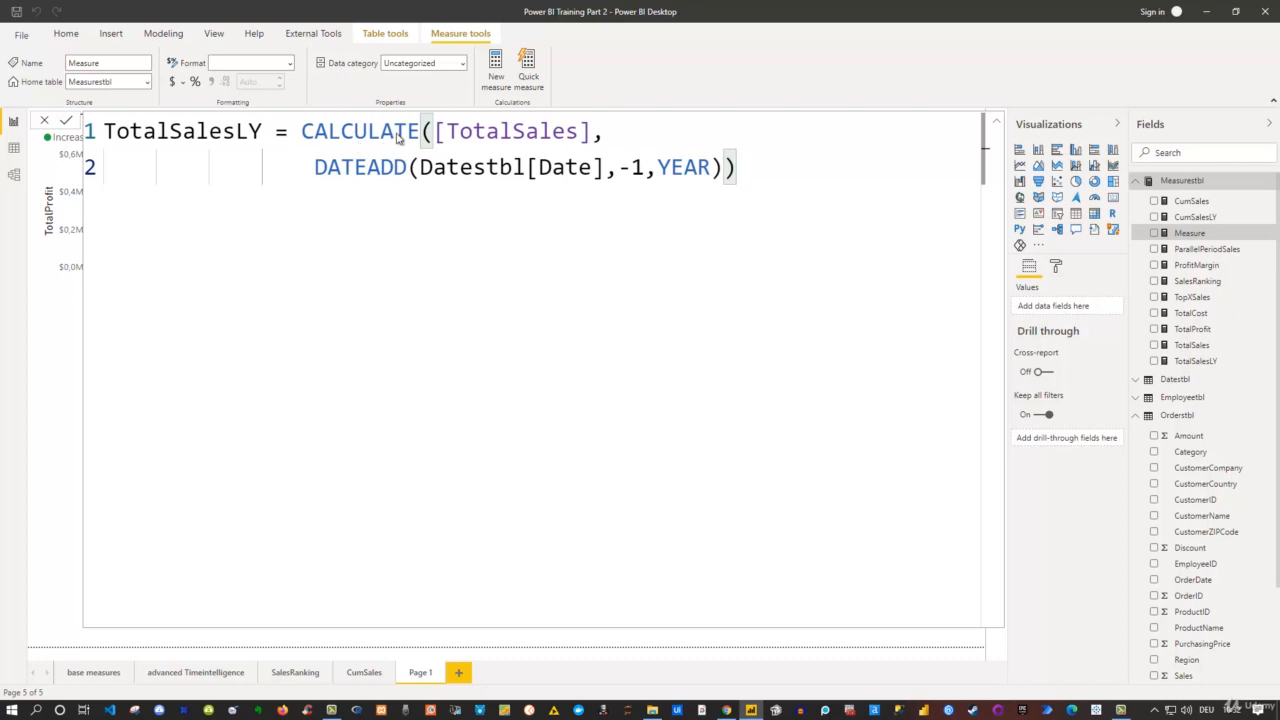
Replace [TotalSales] with [TotalProfit] inside the CALCULATE function of the pasted formula
{"action": "left_click", "coordinate": [446, 131]}
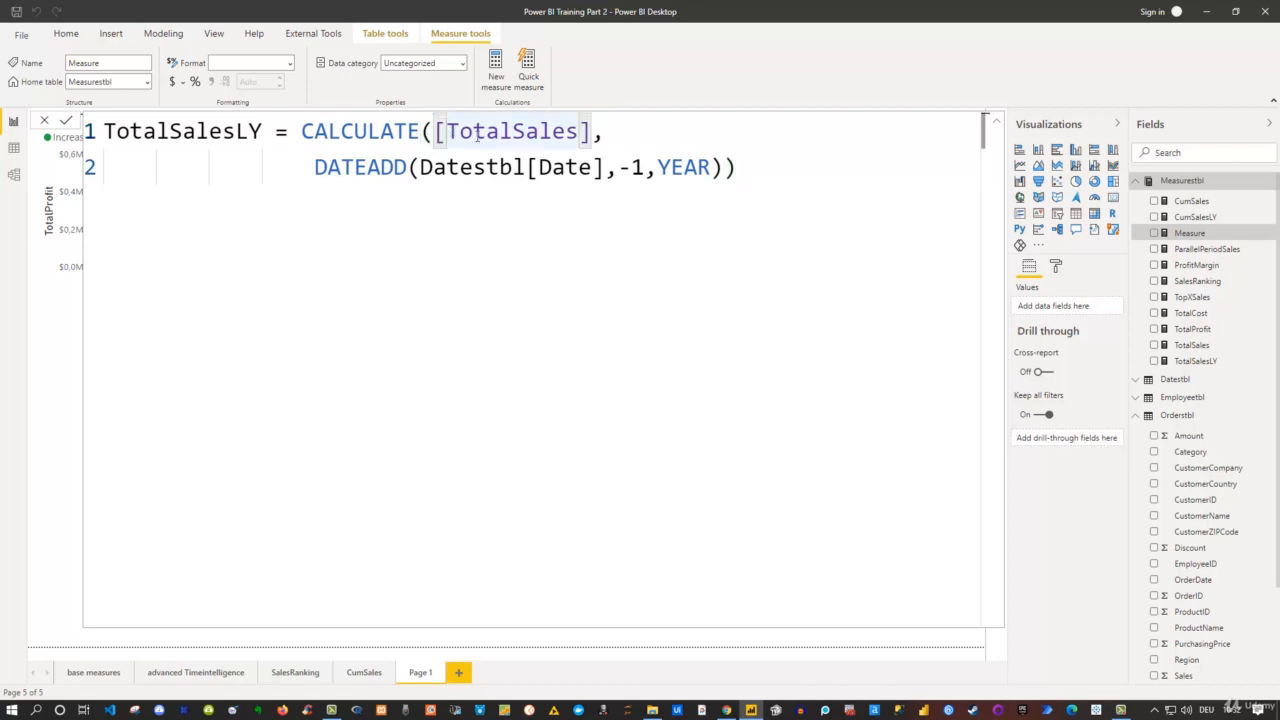
{"action": "left_click_drag", "start_coordinate": [446, 131], "coordinate": [578, 131]}
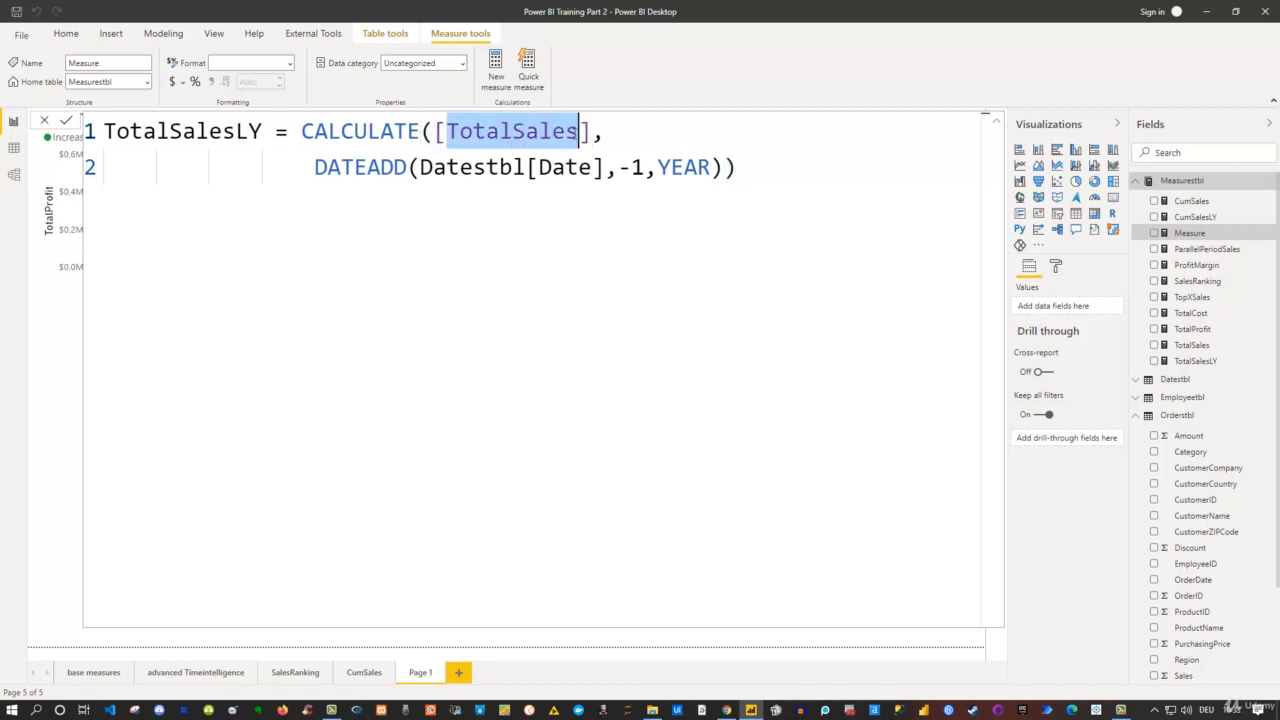
{"action": "type", "text": "TotalPro"}
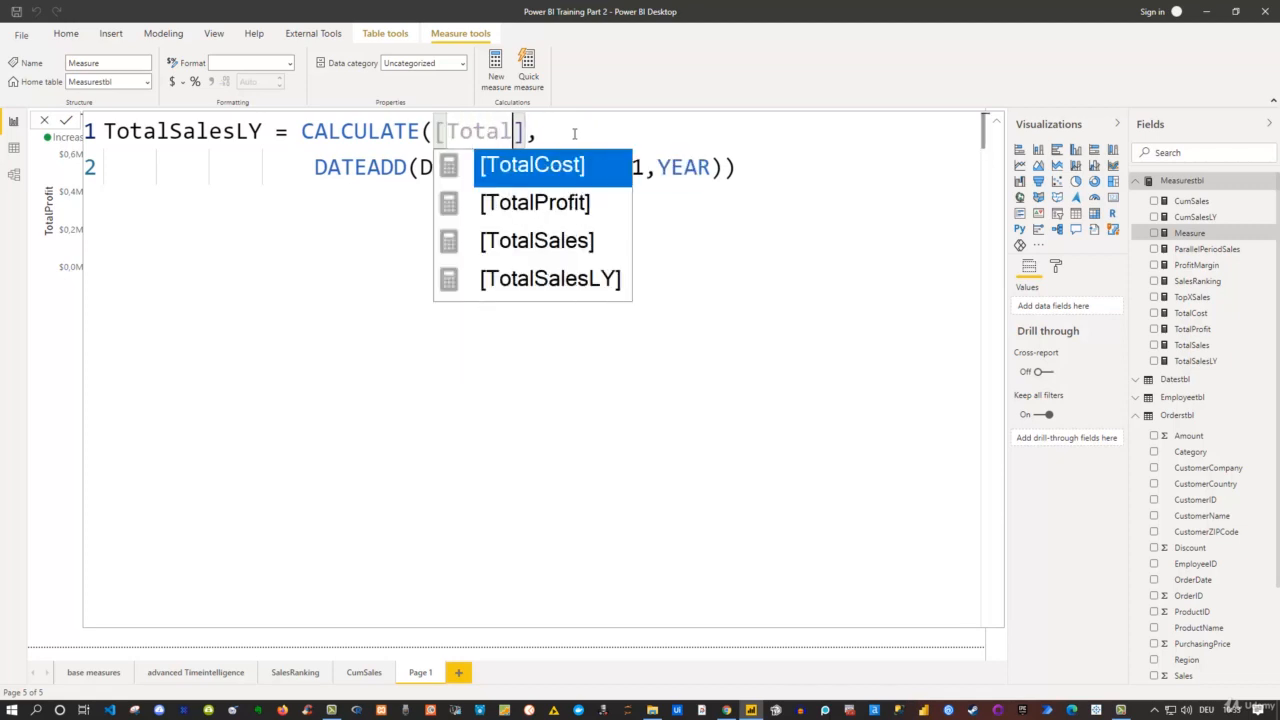
{"action": "key", "text": "Tab"}
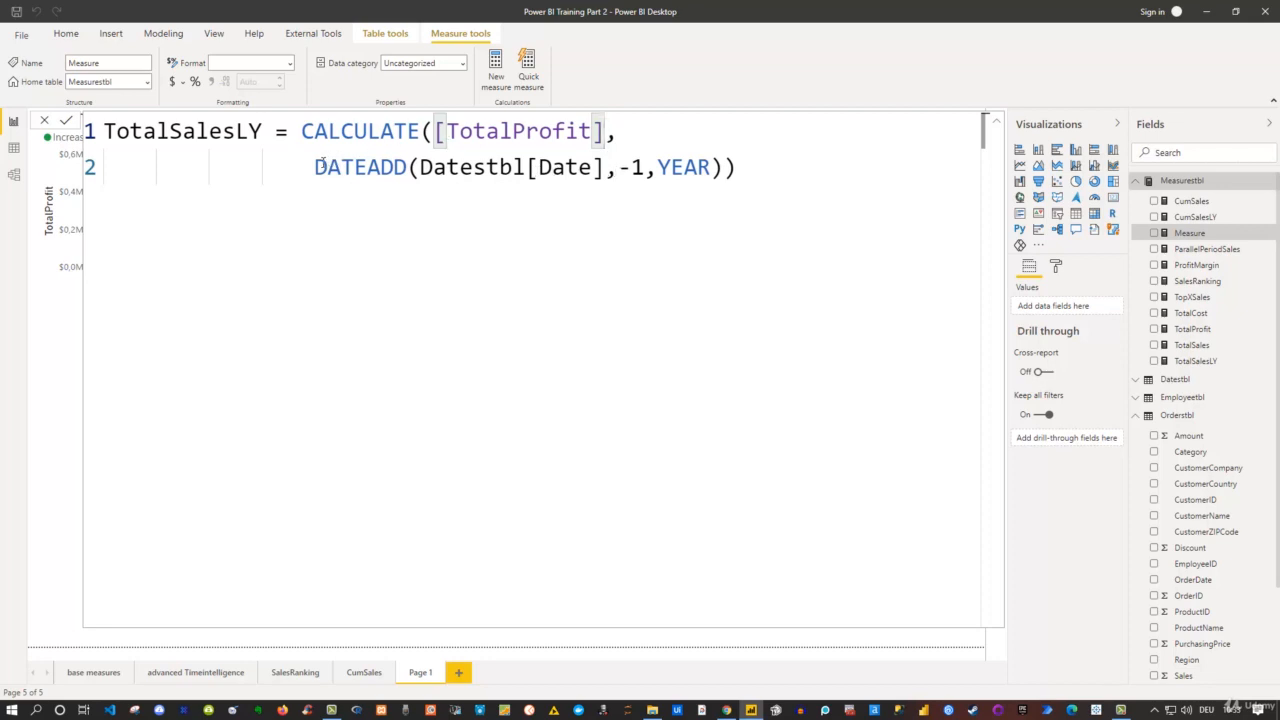
{"action": "left_click_drag", "start_coordinate": [316, 166], "coordinate": [512, 166]}
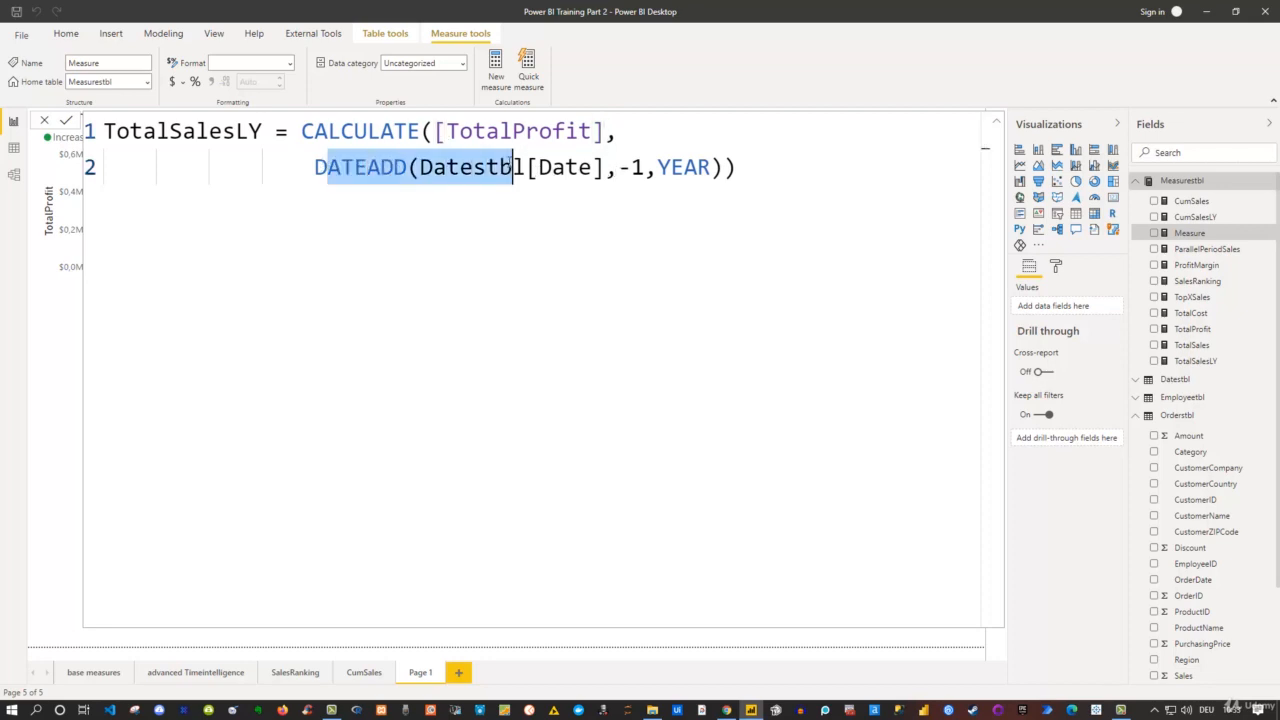
{"action": "left_click", "coordinate": [514, 132]}
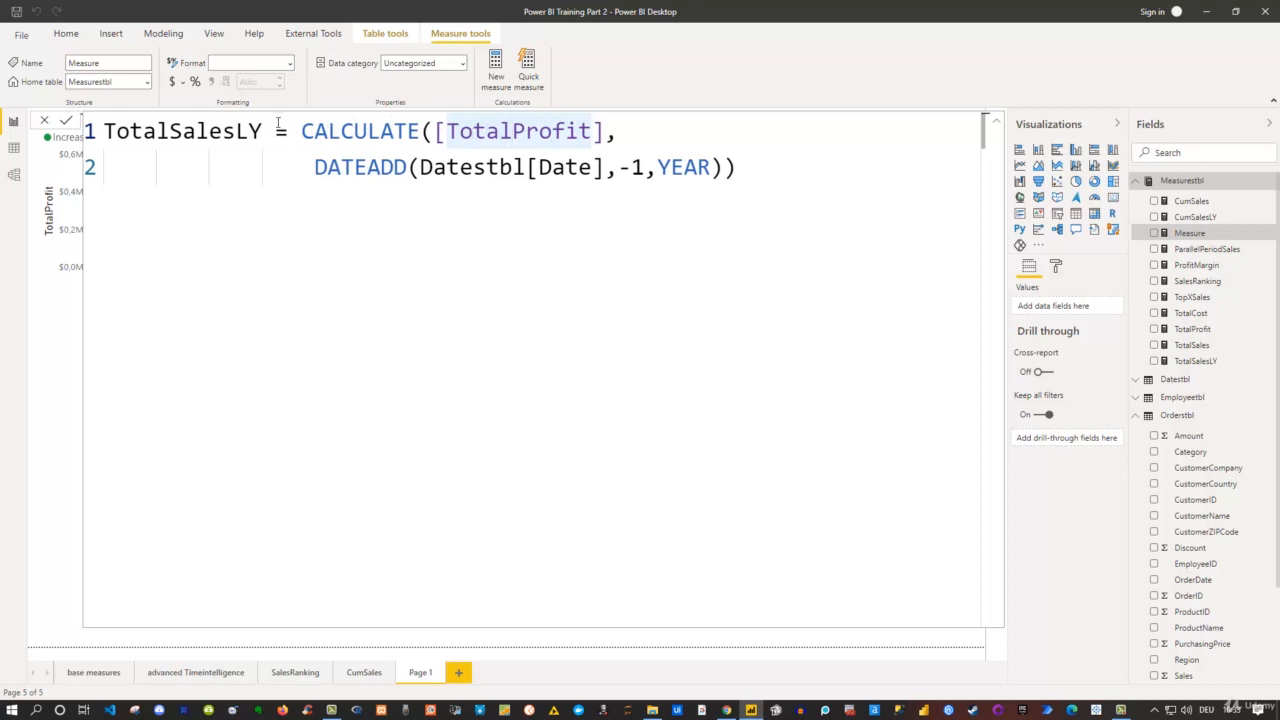
Rename the new measure TotalProfitLY, commit its formula, and collapse the formula editor
{"action": "left_click_drag", "start_coordinate": [237, 131], "coordinate": [170, 131]}
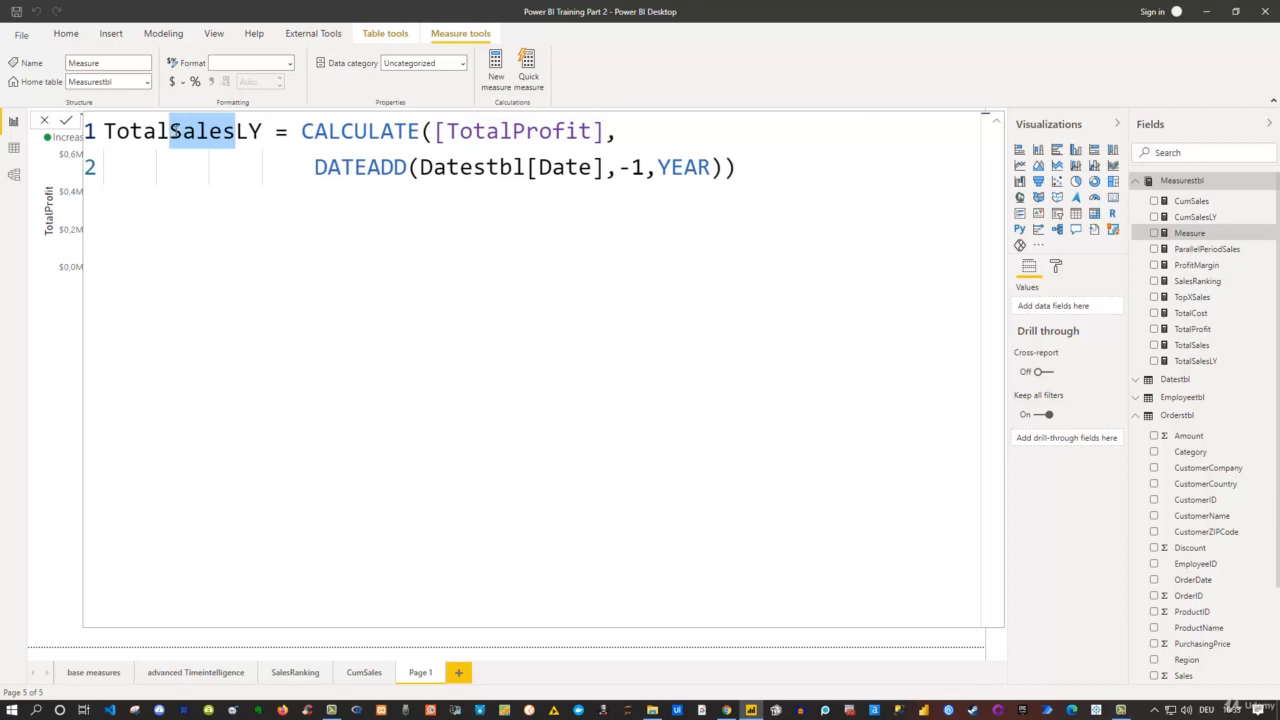
{"action": "type", "text": "Profit"}
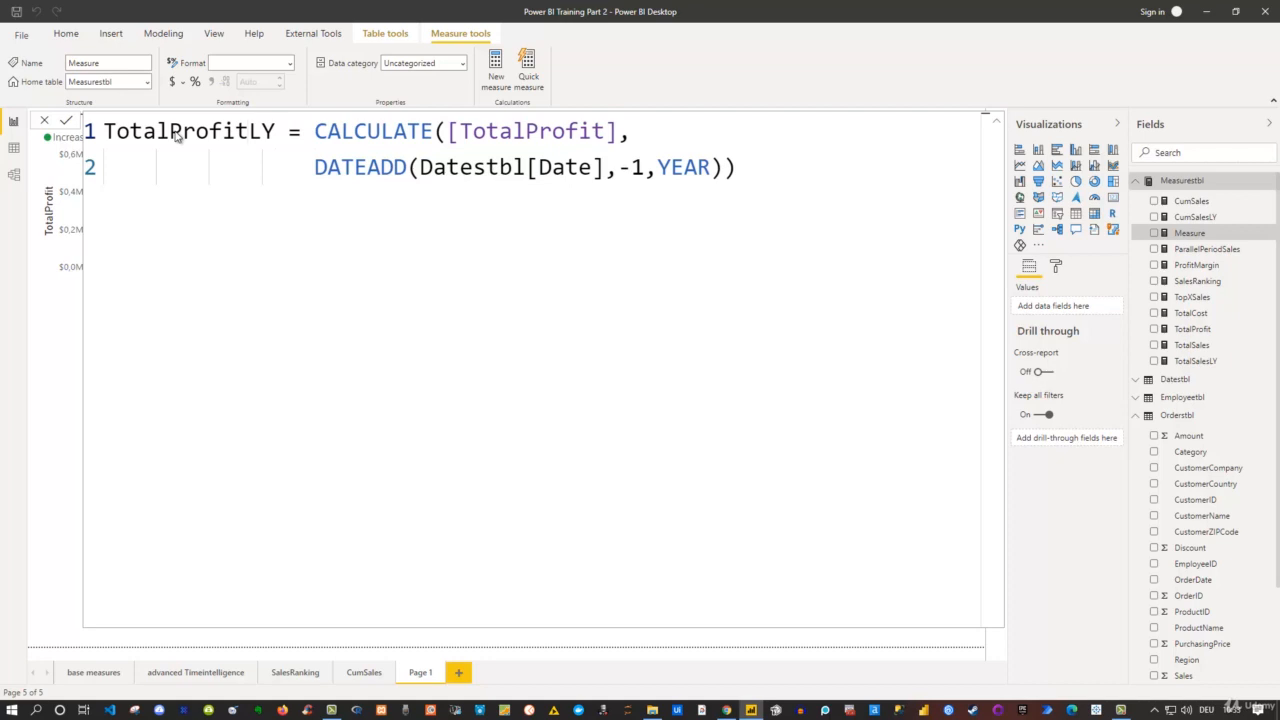
{"action": "key", "text": "Return"}
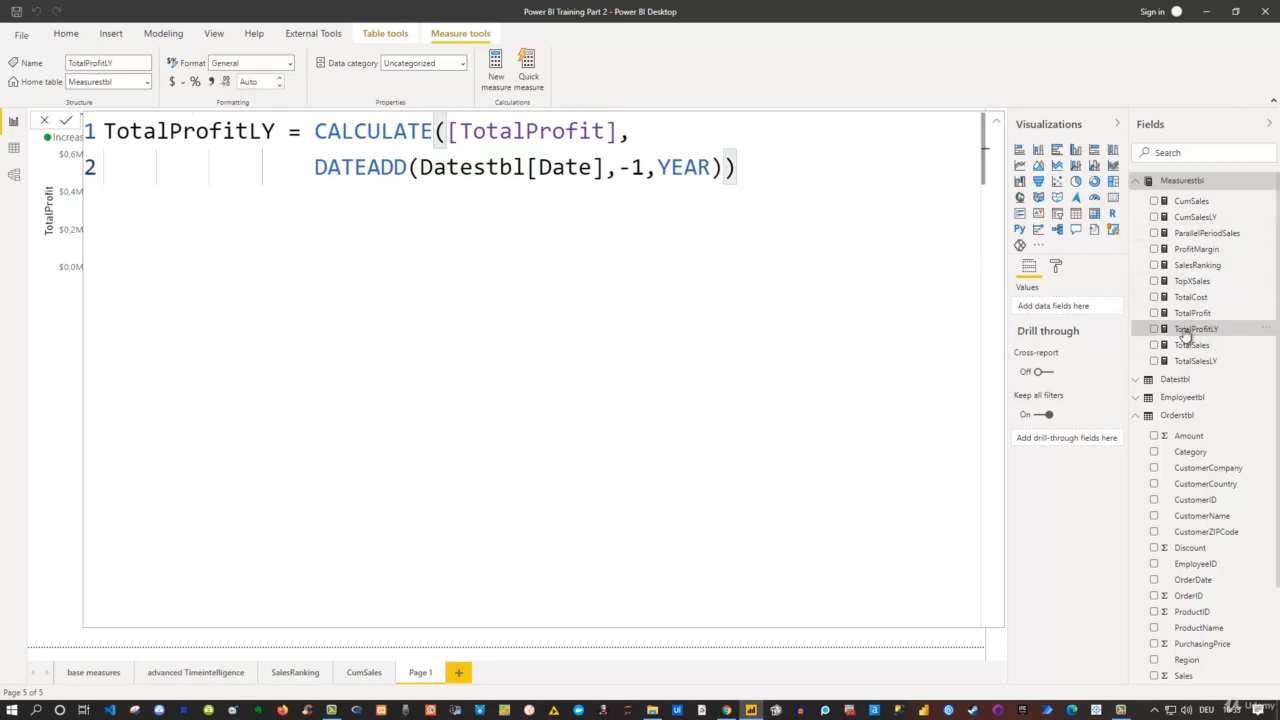
{"action": "left_click", "coordinate": [997, 122]}
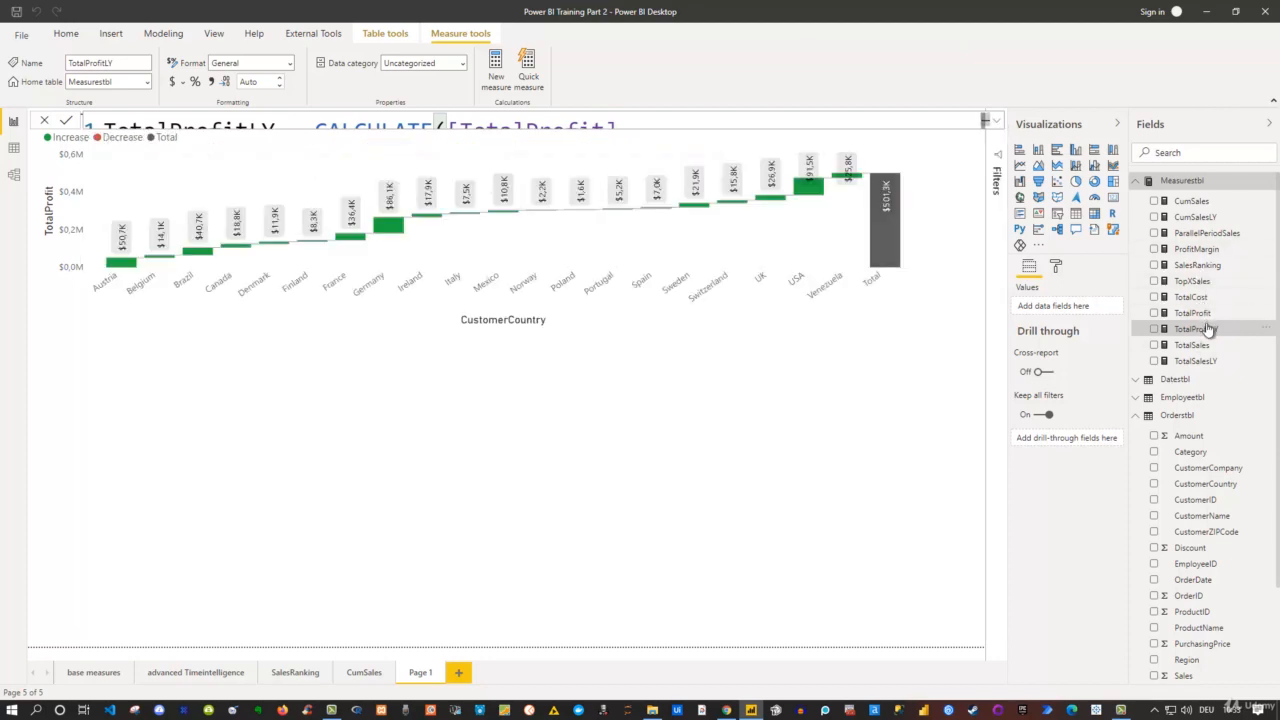
Format the TotalProfitLY measure as currency with 0 decimal places
{"action": "left_click", "coordinate": [176, 84]}
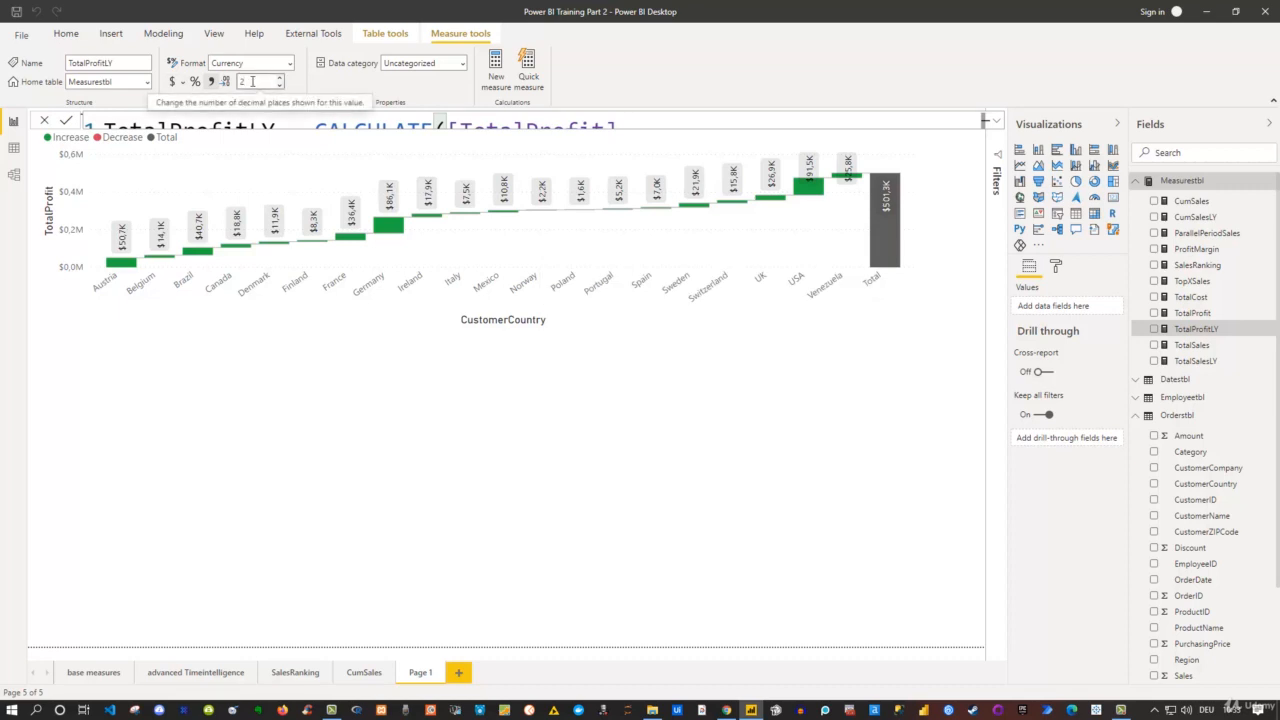
{"action": "left_click", "coordinate": [253, 82]}
{"action": "key", "text": "BackSpace"}
{"action": "type", "text": "0"}
{"action": "key", "text": "Return"}
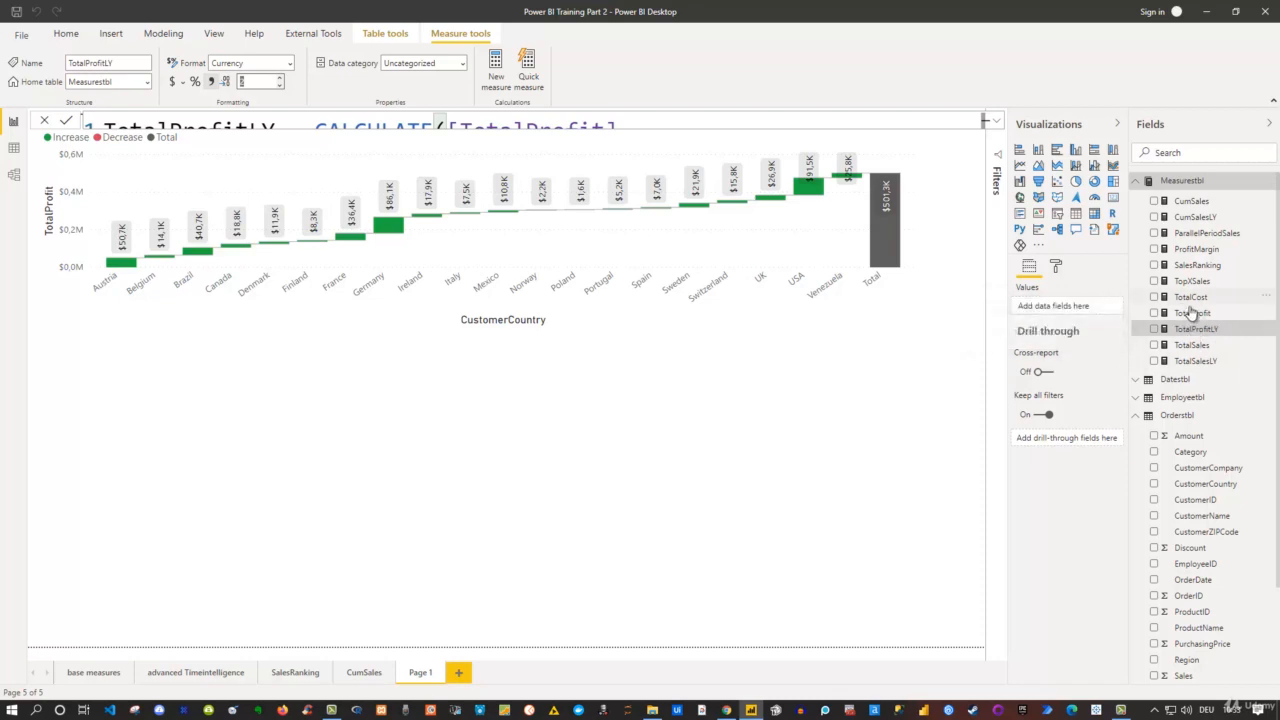
Create a new measure in Measurestbl and name it ProfitChange in the formula
{"action": "right_click", "coordinate": [1177, 182]}
{"action": "left_click", "coordinate": [1173, 198]}
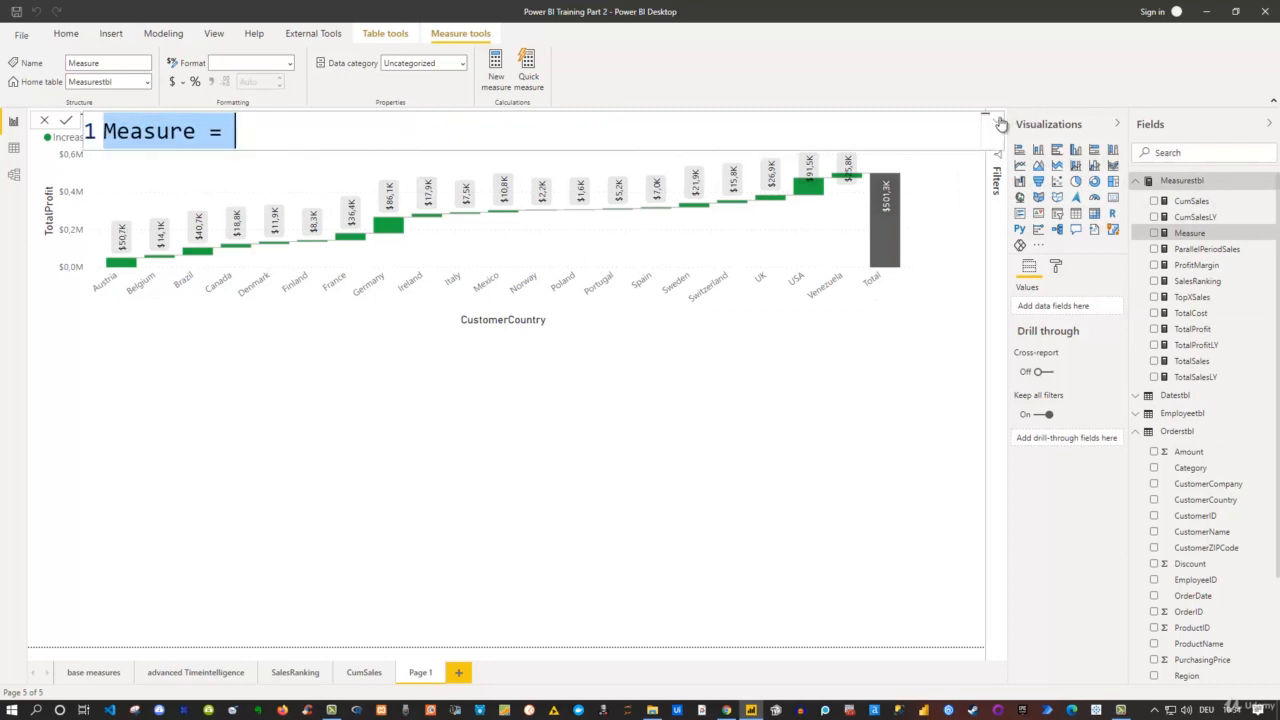
{"action": "type", "text": "Pfo"}
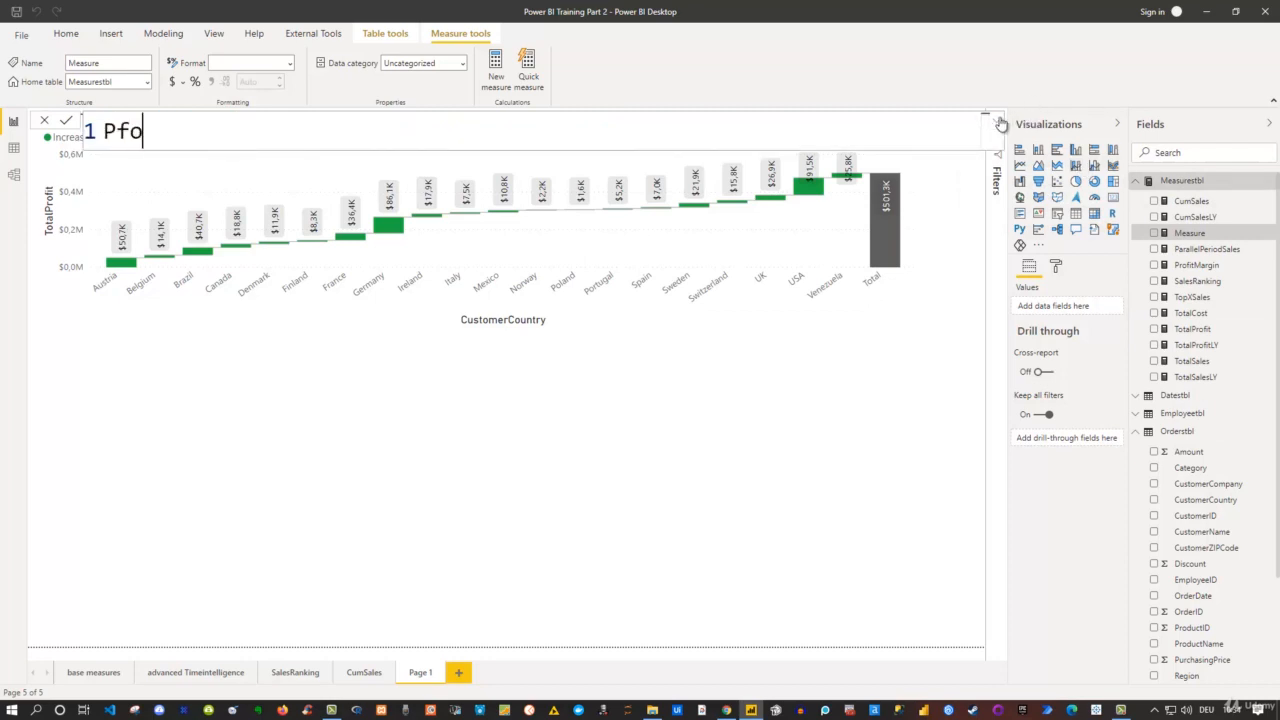
{"action": "key", "text": "BackSpace"}
{"action": "key", "text": "BackSpace"}
{"action": "type", "text": "rofitch"}
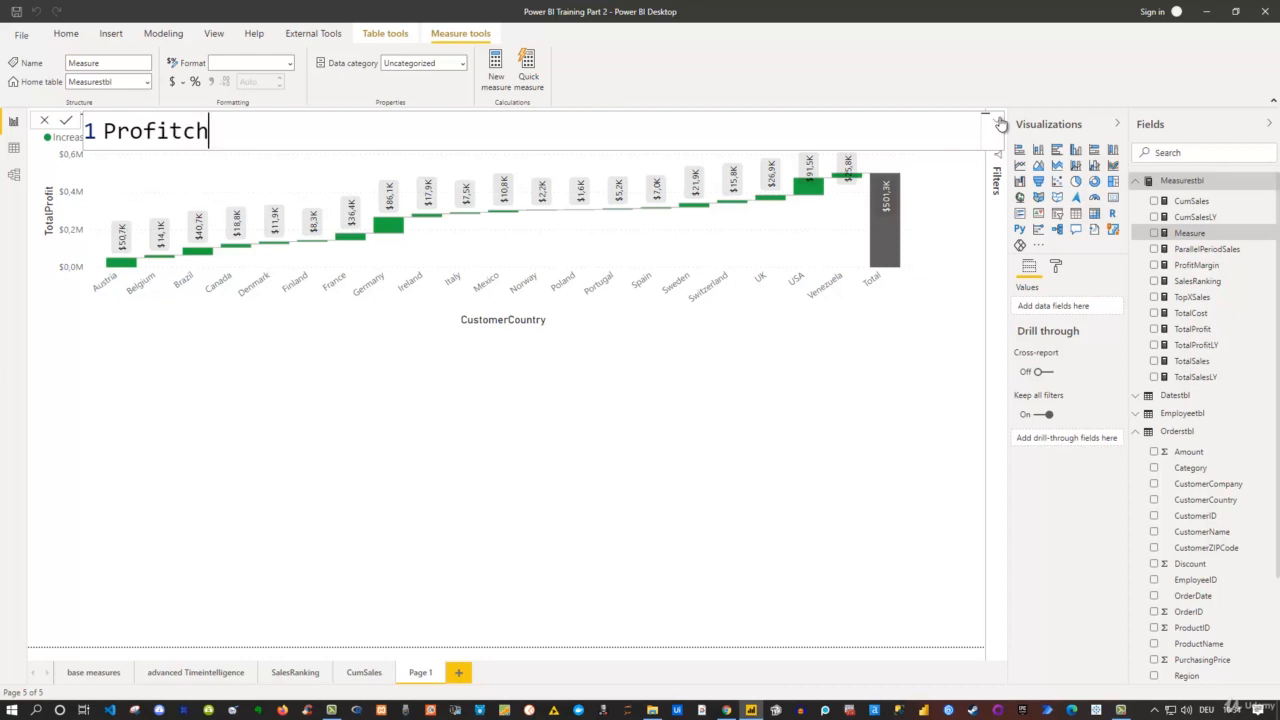
{"action": "key", "text": "BackSpace"}
{"action": "key", "text": "BackSpace"}
{"action": "type", "text": "Change = "}
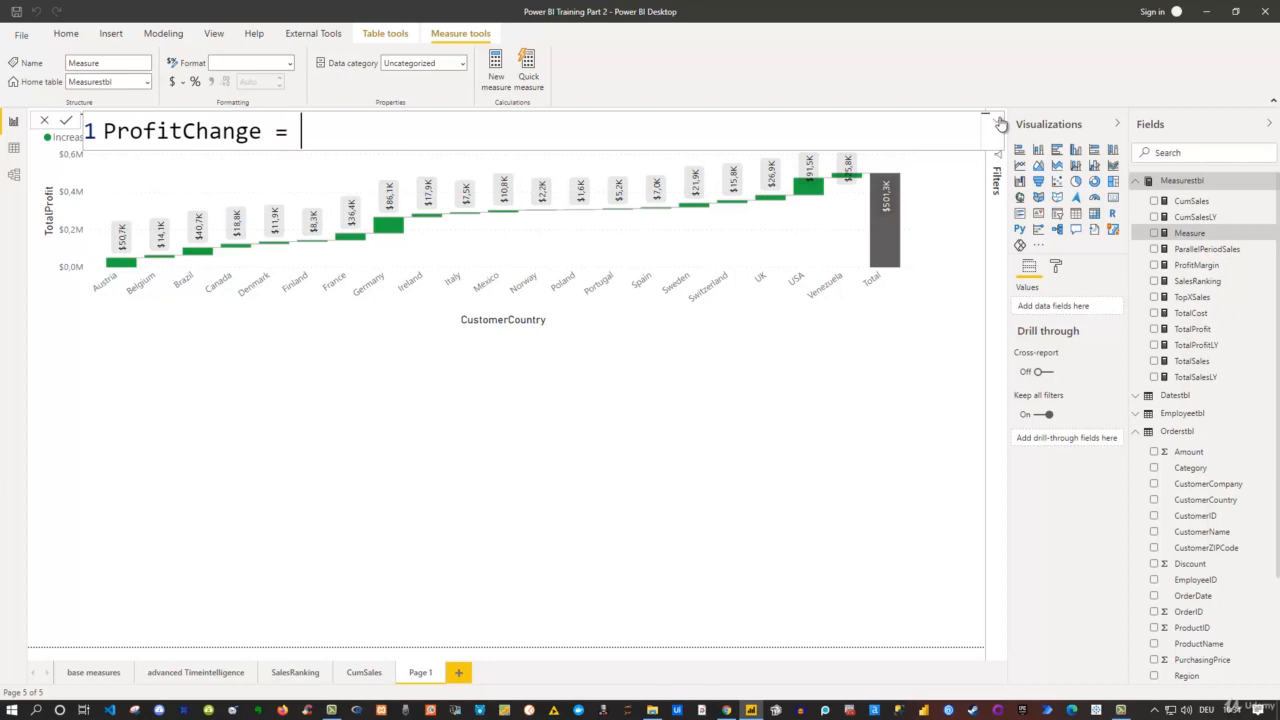
Define ProfitChange as [TotalProfit]-[TotalProfitLY] and commit the formula
{"action": "type", "text": "[TotalPr"}
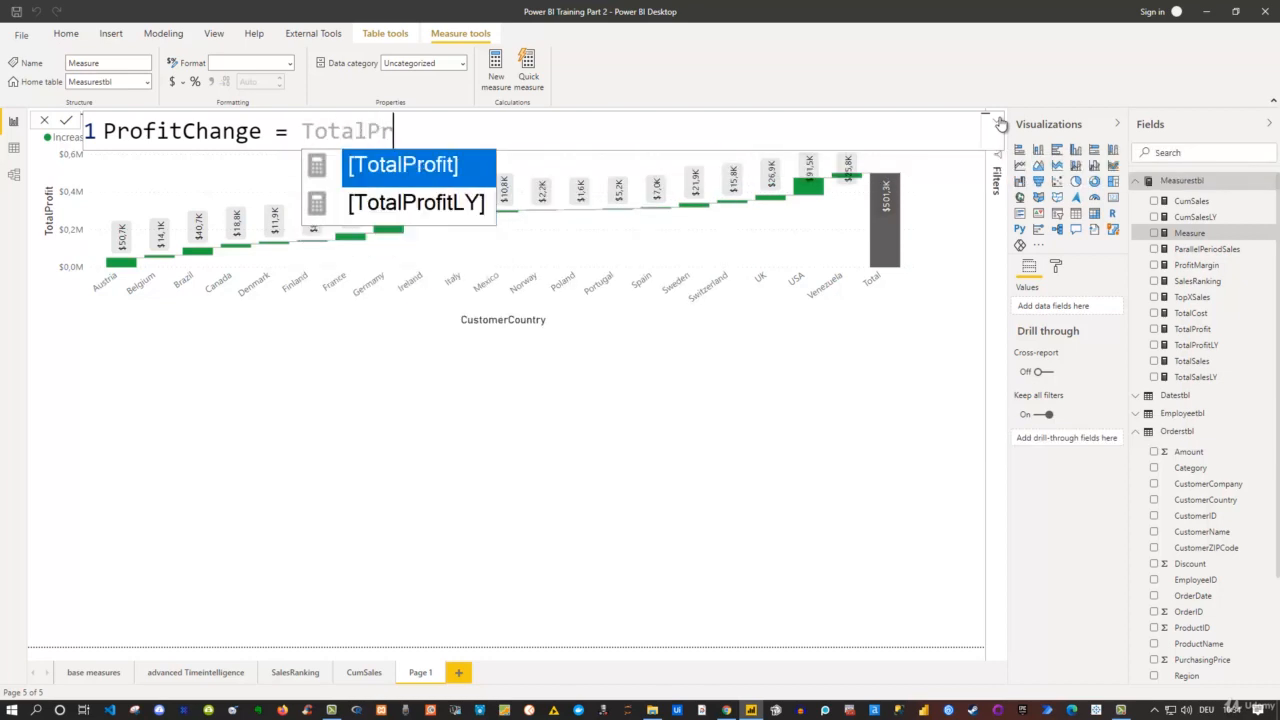
{"action": "type", "text": "o"}
{"action": "key", "text": "Tab"}
{"action": "type", "text": "-Tot"}
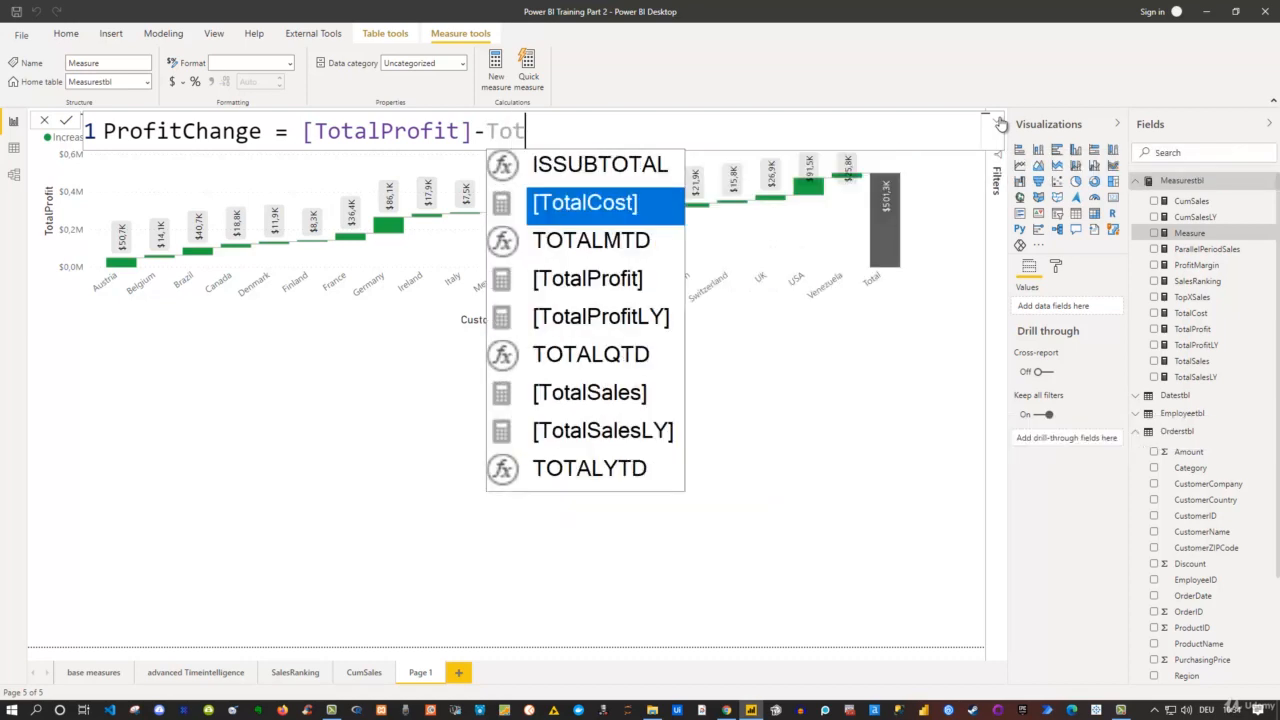
{"action": "key", "text": "Down"}
{"action": "key", "text": "Down"}
{"action": "key", "text": "Down"}
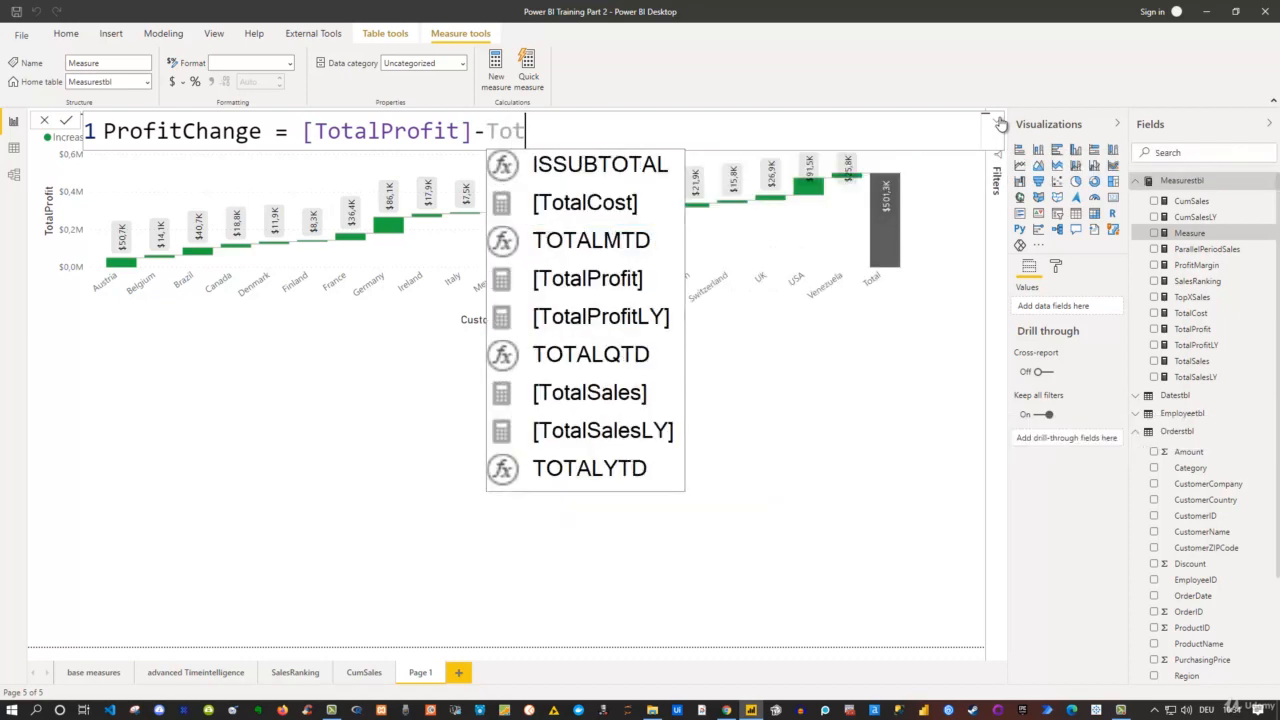
{"action": "key", "text": "Tab"}
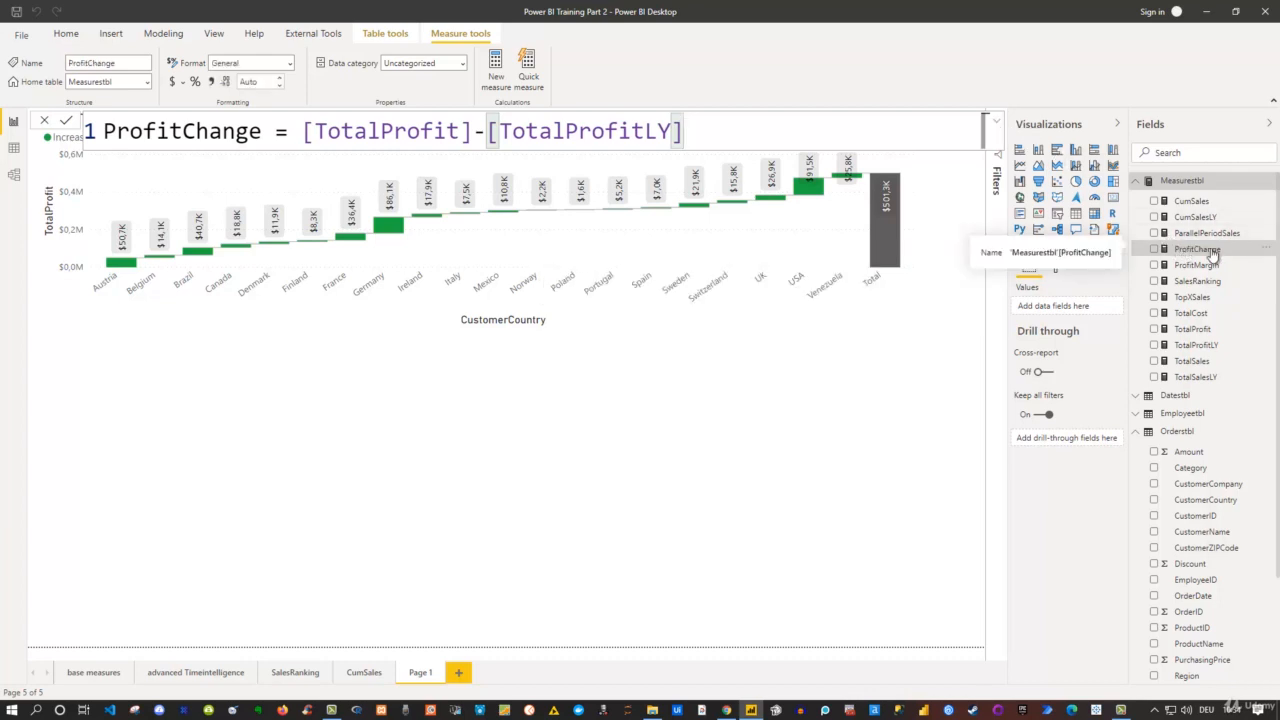
Format the ProfitChange measure as currency with 2 decimal places, recheck the measure, and deselect it
{"action": "left_click", "coordinate": [174, 83]}
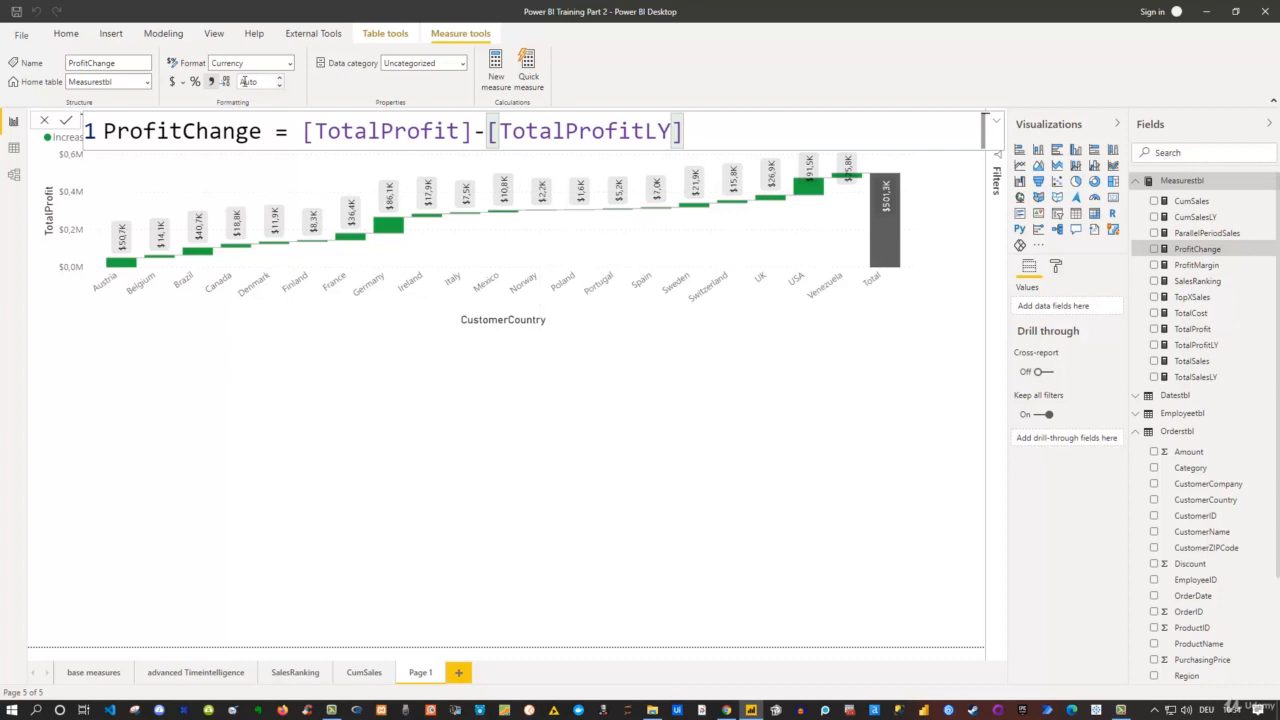
{"action": "left_click_drag", "start_coordinate": [260, 82], "coordinate": [231, 83]}
{"action": "type", "text": "2"}
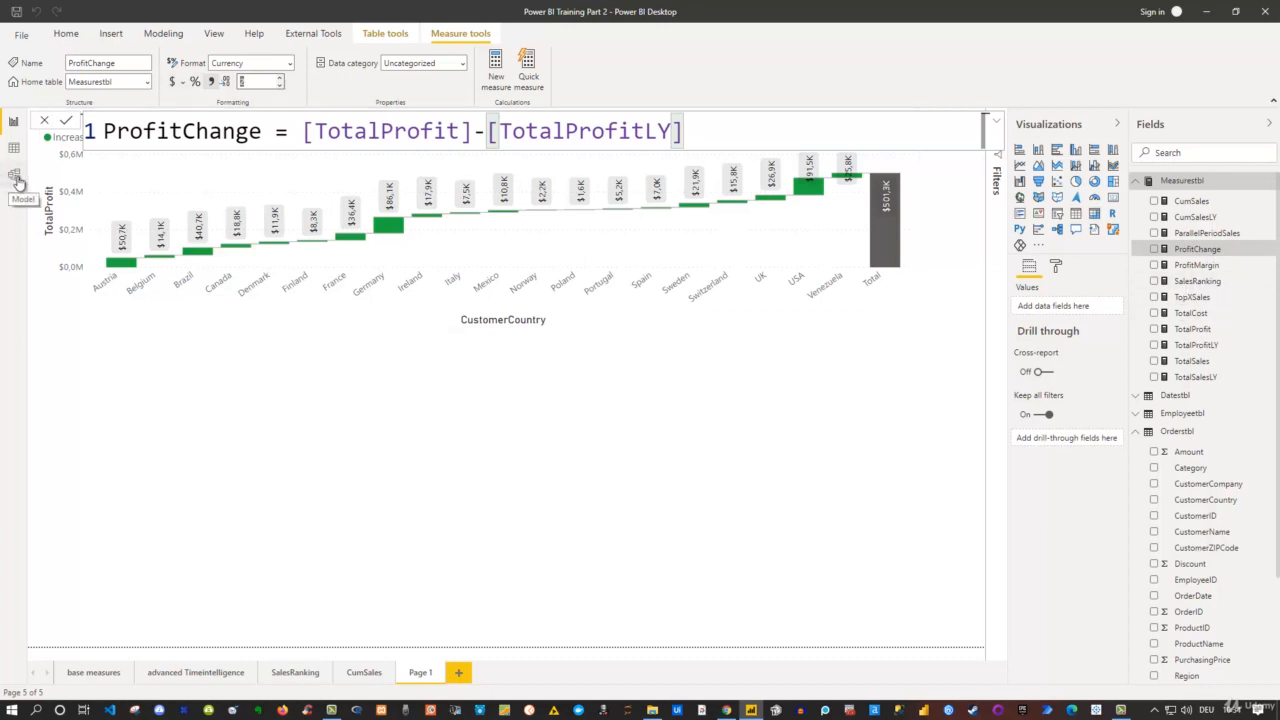
{"action": "left_click", "coordinate": [438, 372]}
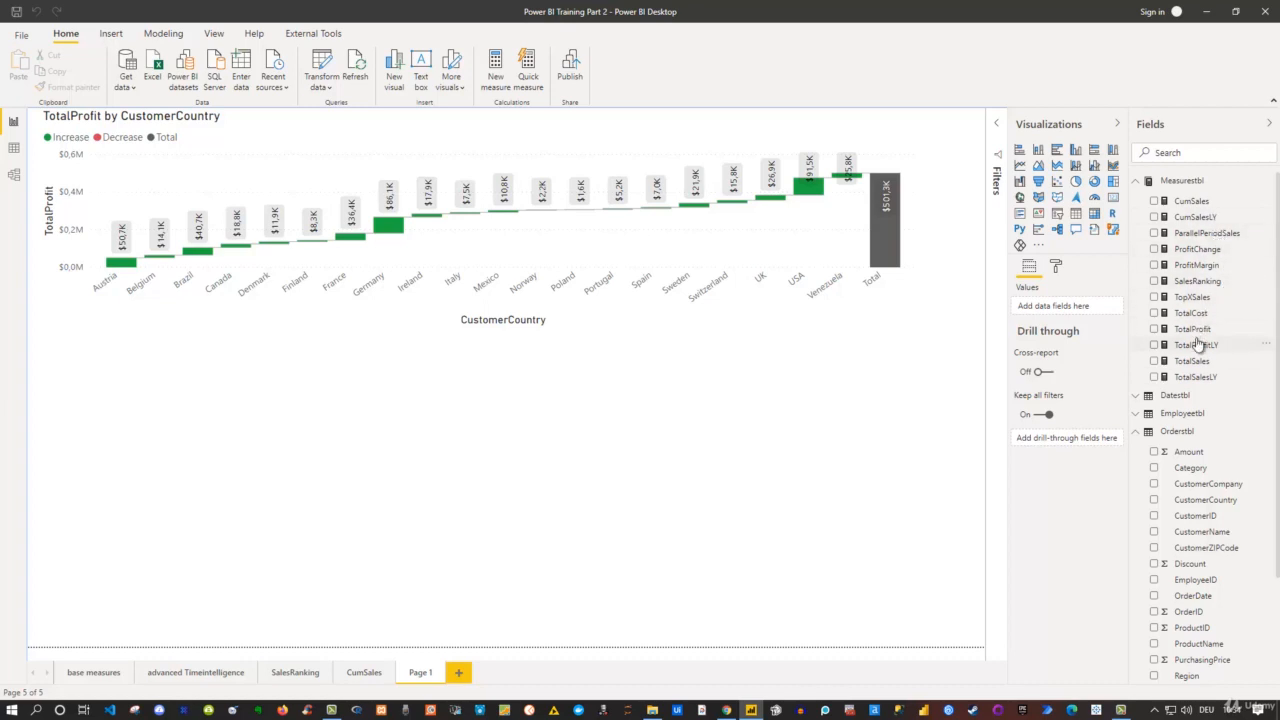
{"action": "left_click", "coordinate": [1203, 249]}
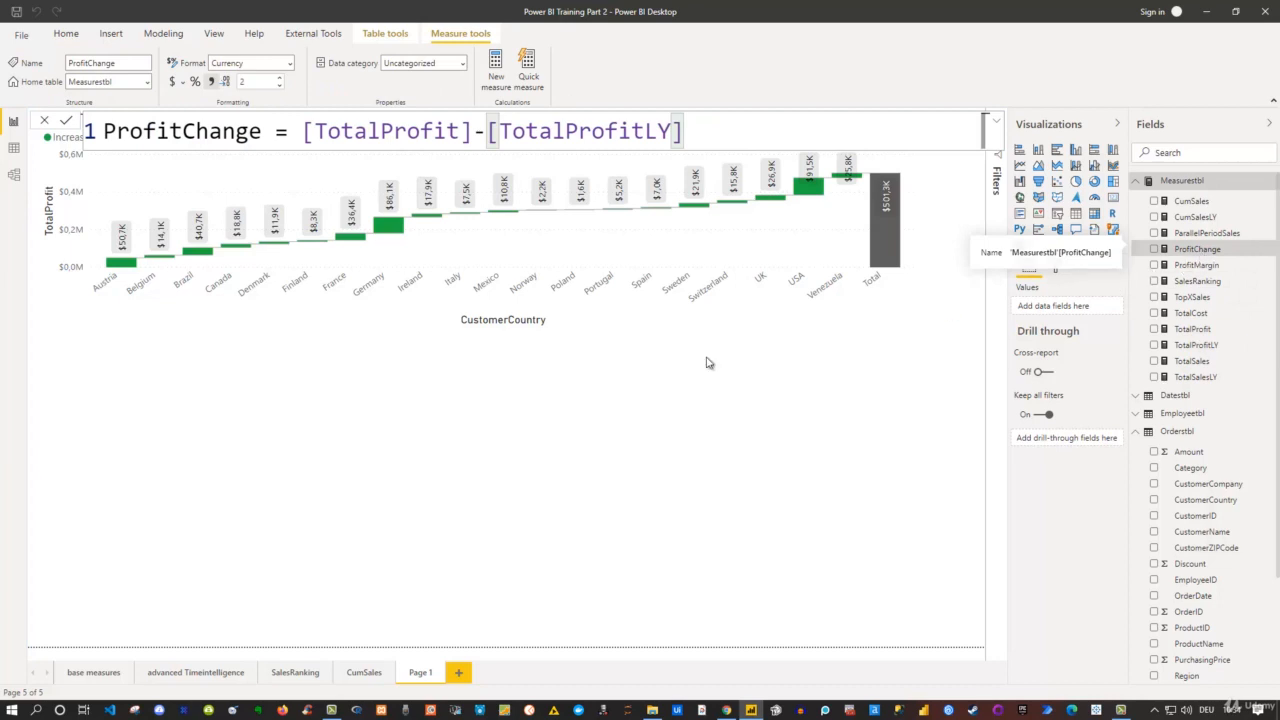
{"action": "left_click", "coordinate": [545, 438]}
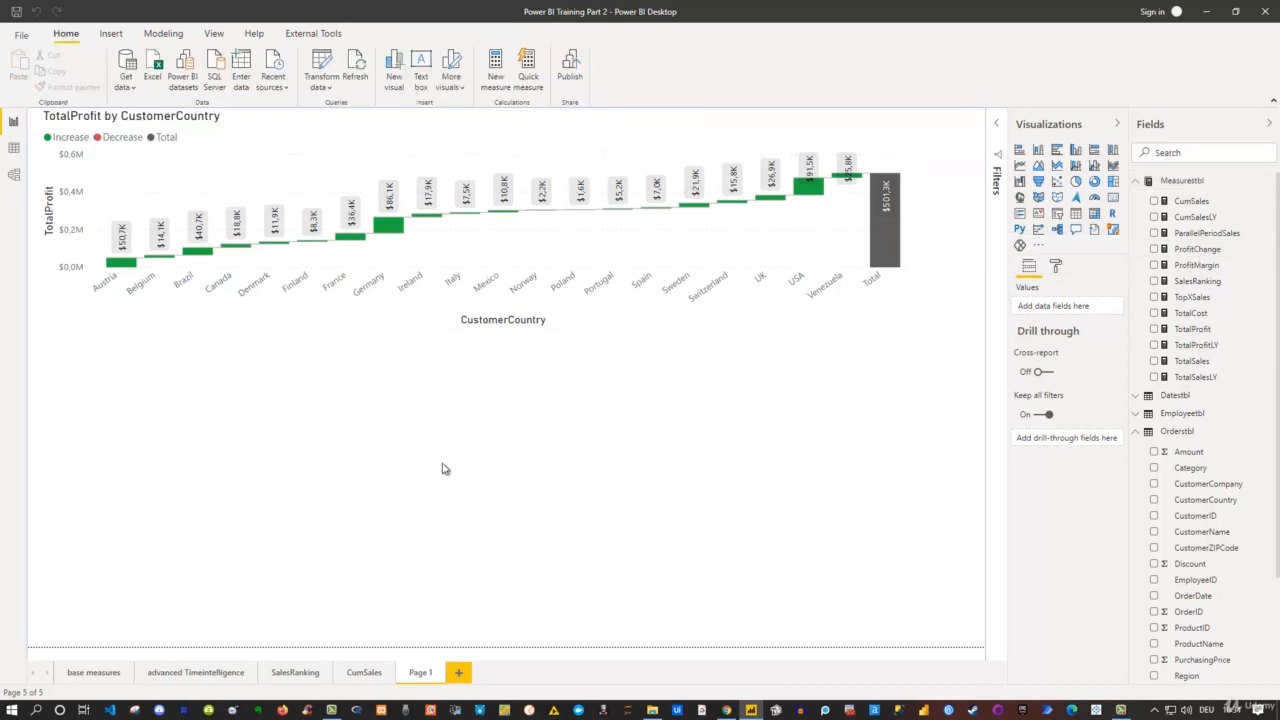
Add a slicer below the waterfall chart and fill it with the Fiscal Year field from Datestbl
{"action": "left_click", "coordinate": [1057, 214]}
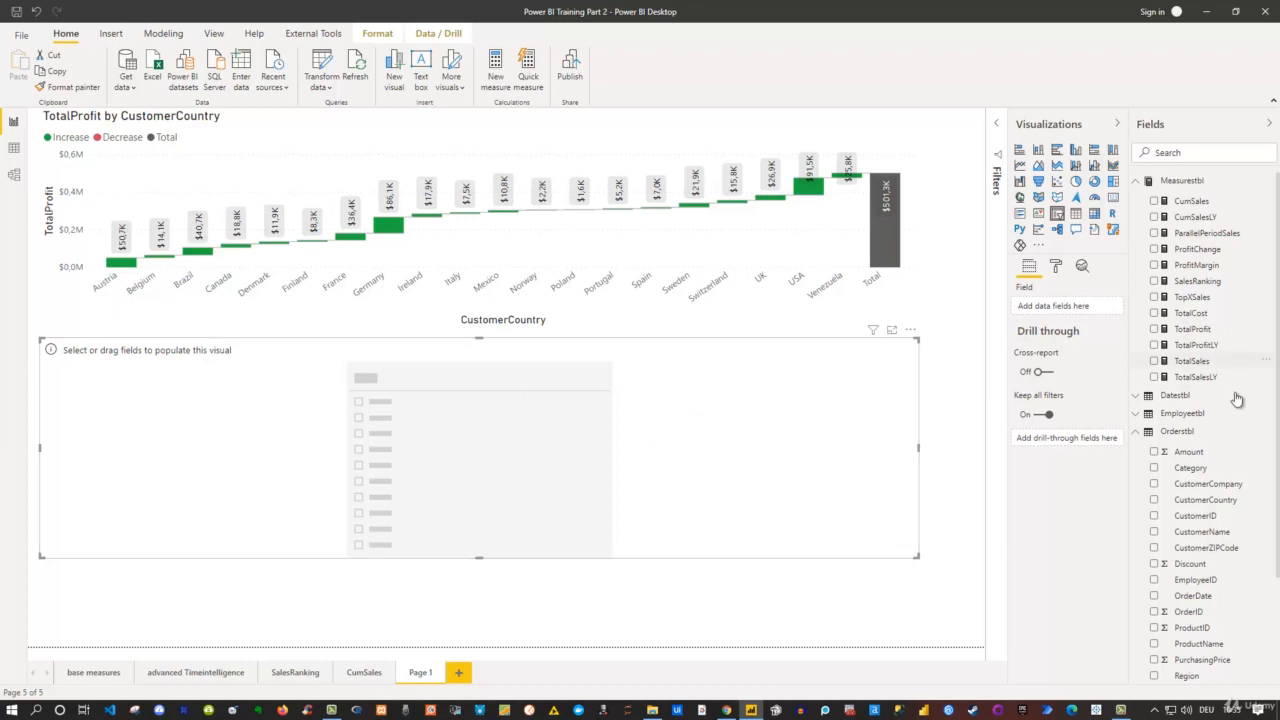
{"action": "scroll", "coordinate": [1229, 531], "scroll_direction": "down", "scroll_amount": 3}
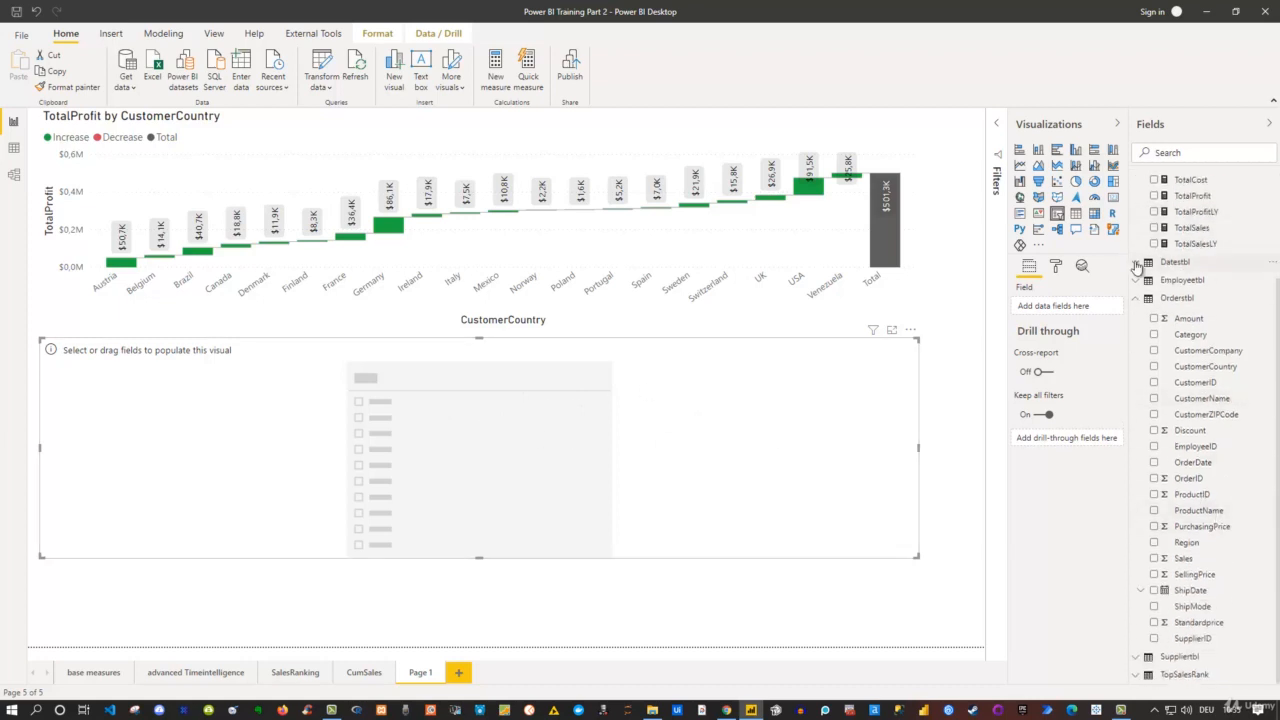
{"action": "left_click", "coordinate": [1137, 264]}
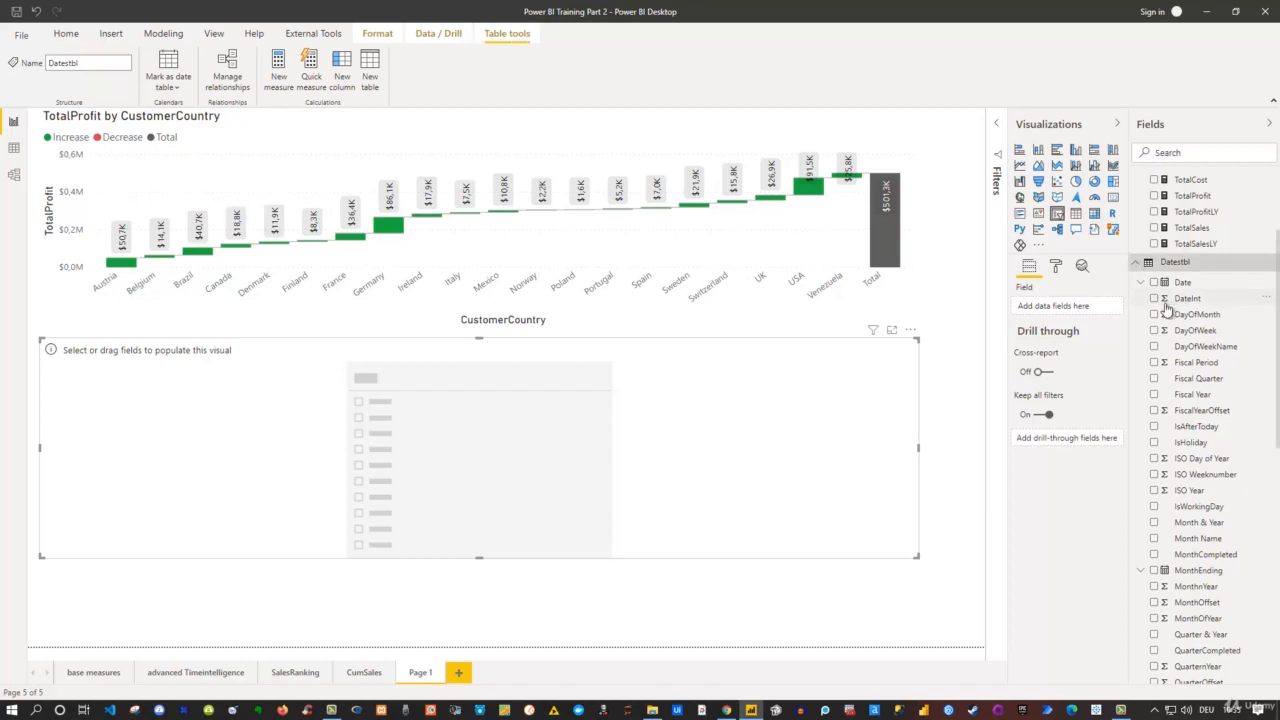
{"action": "left_click", "coordinate": [1155, 395]}
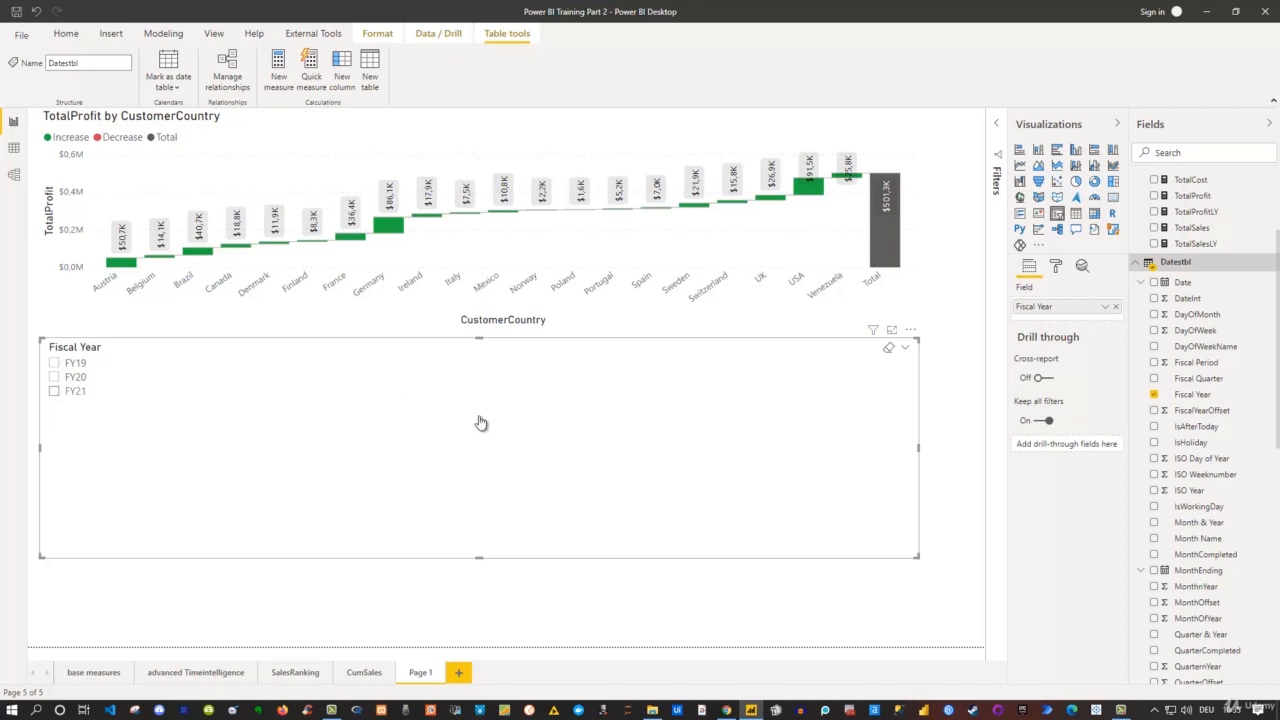
Set the Fiscal Year slicer's orientation to Horizontal in its general formatting options
{"action": "left_click", "coordinate": [1062, 268]}
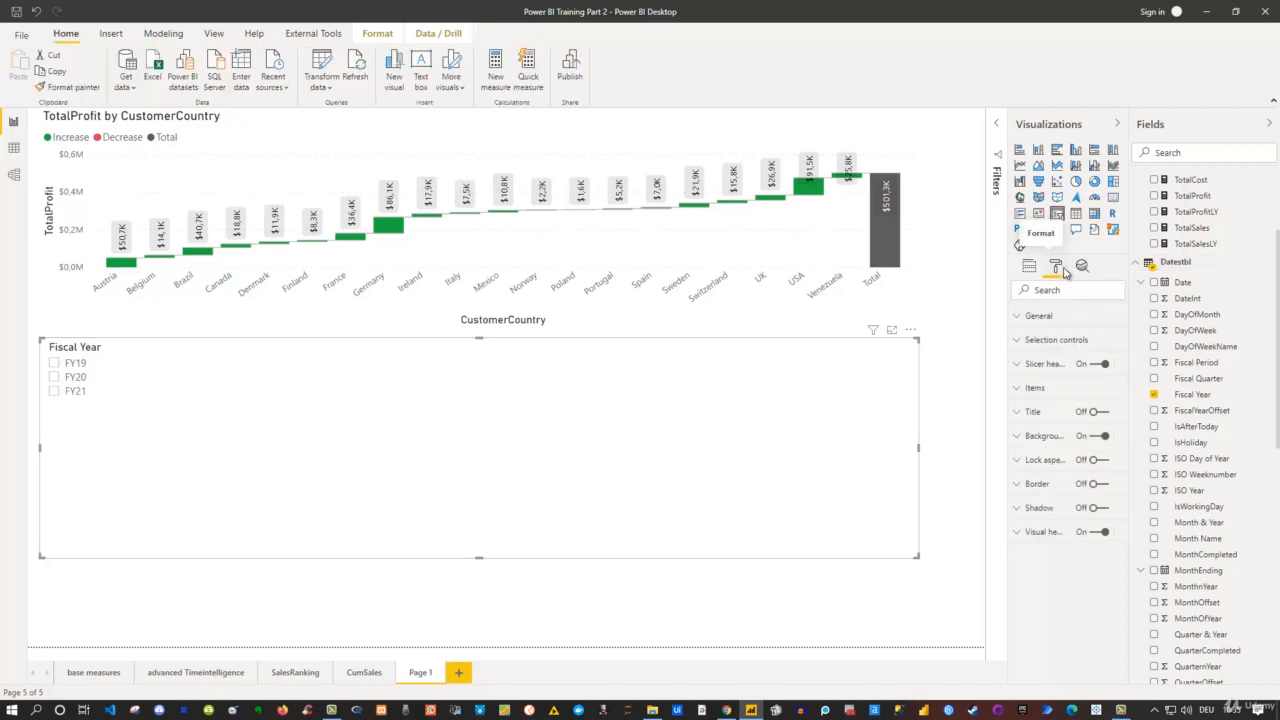
{"action": "left_click", "coordinate": [1022, 317]}
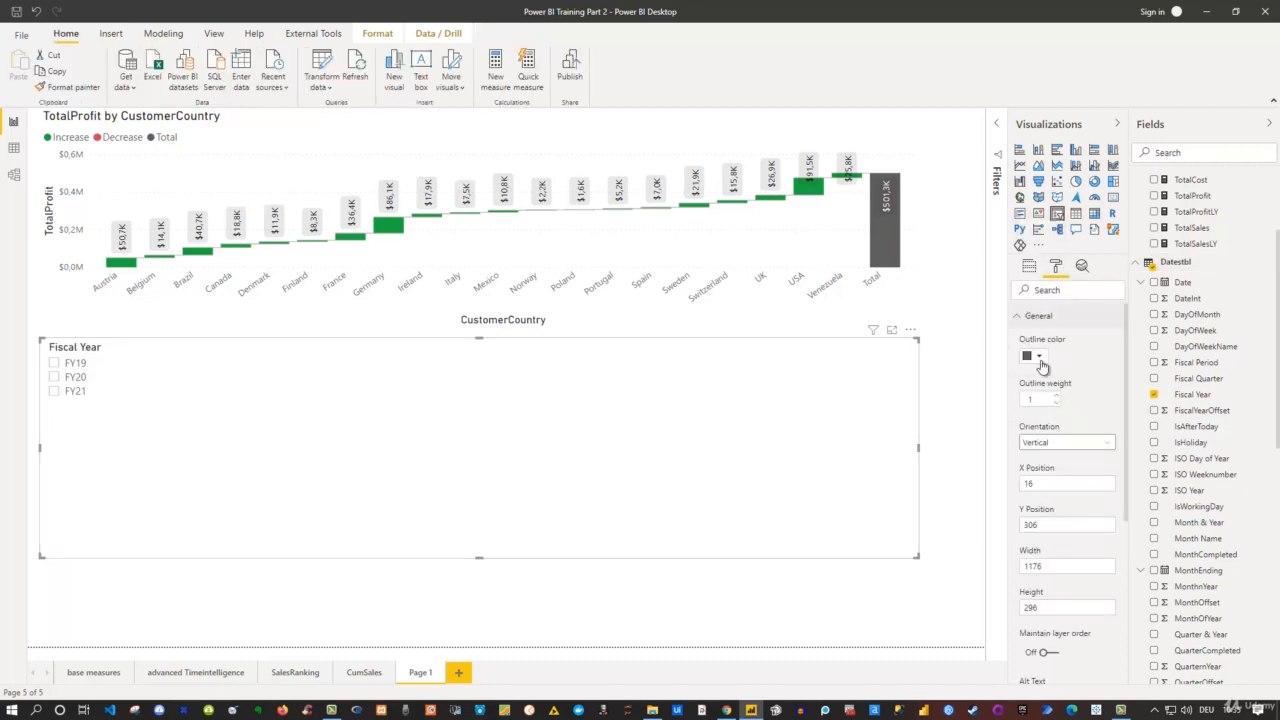
{"action": "left_click", "coordinate": [1058, 442]}
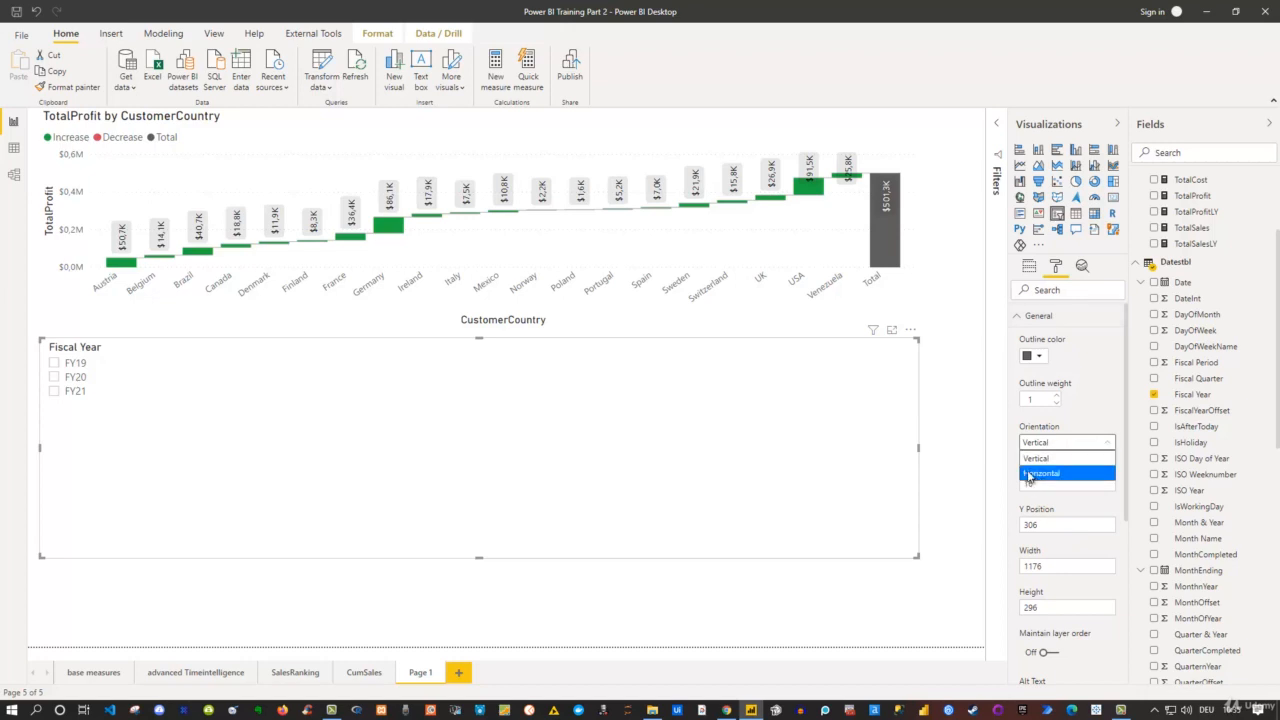
{"action": "left_click", "coordinate": [1030, 474]}
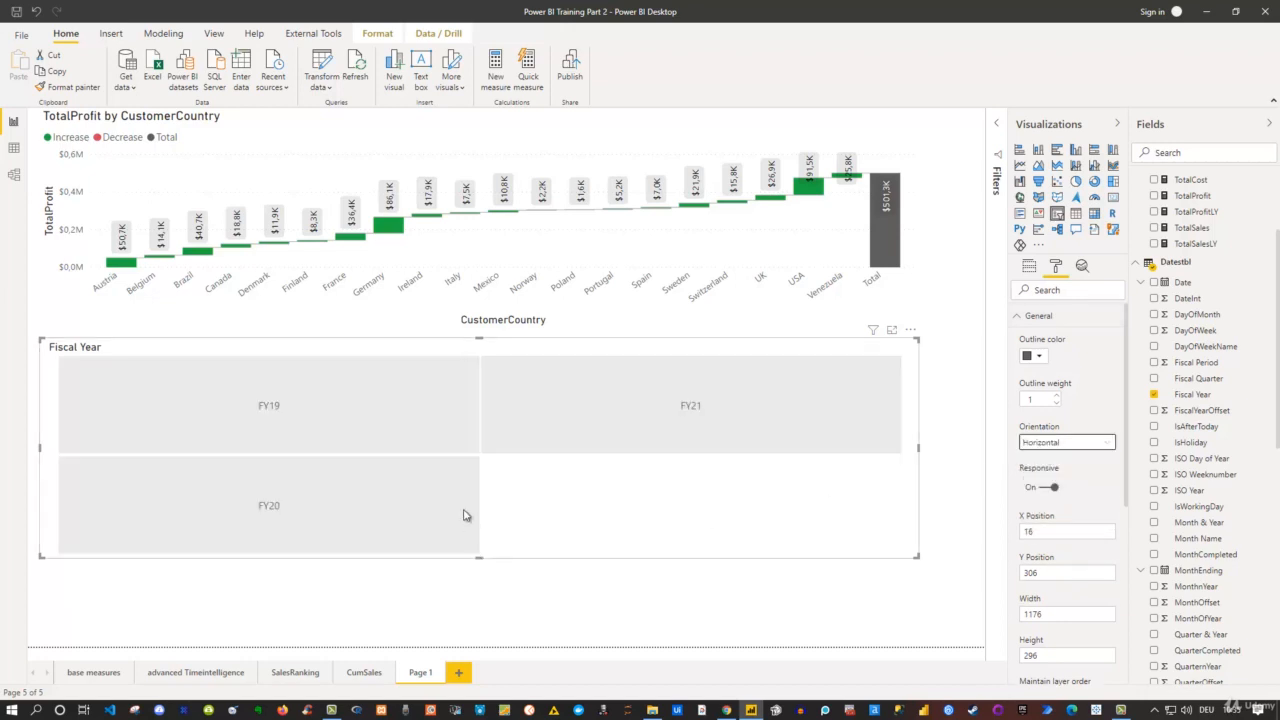
Shrink the Fiscal Year slicer to about 432 by 88 and move it below the waterfall chart's Total end, at about X 848, Y 296
{"action": "left_click_drag", "start_coordinate": [470, 556], "coordinate": [423, 404]}
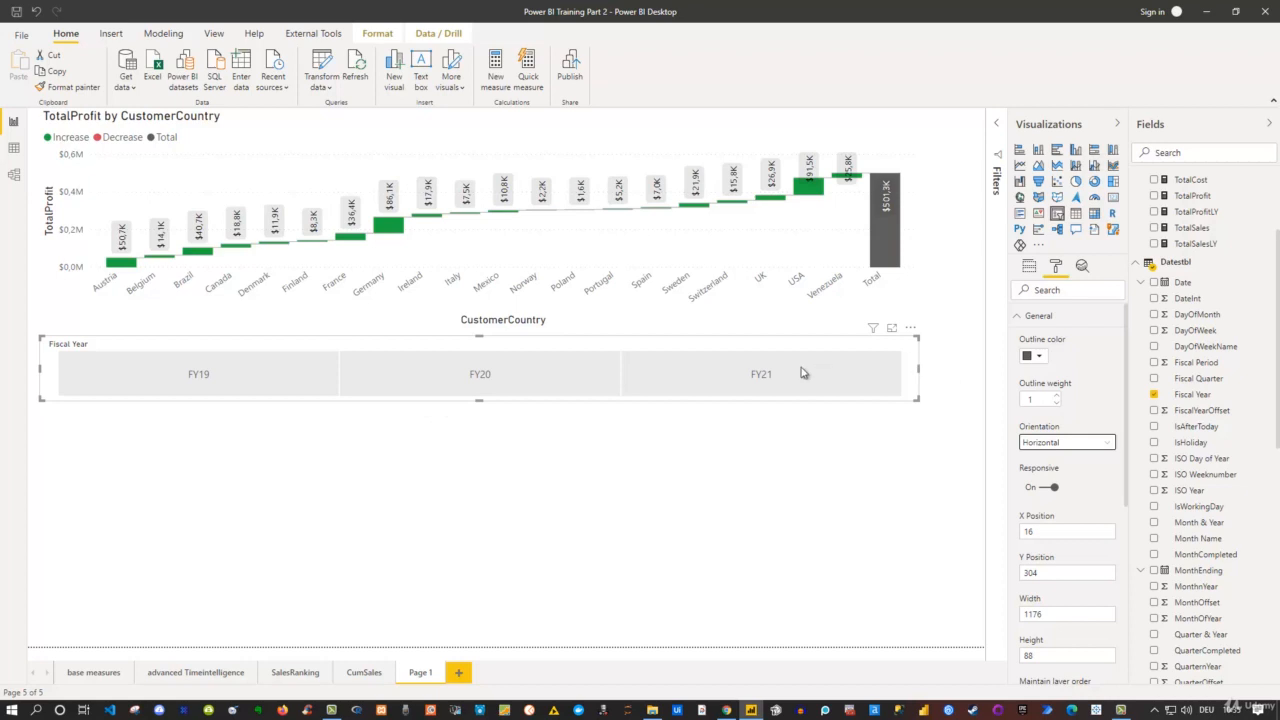
{"action": "left_click_drag", "start_coordinate": [800, 373], "coordinate": [362, 374]}
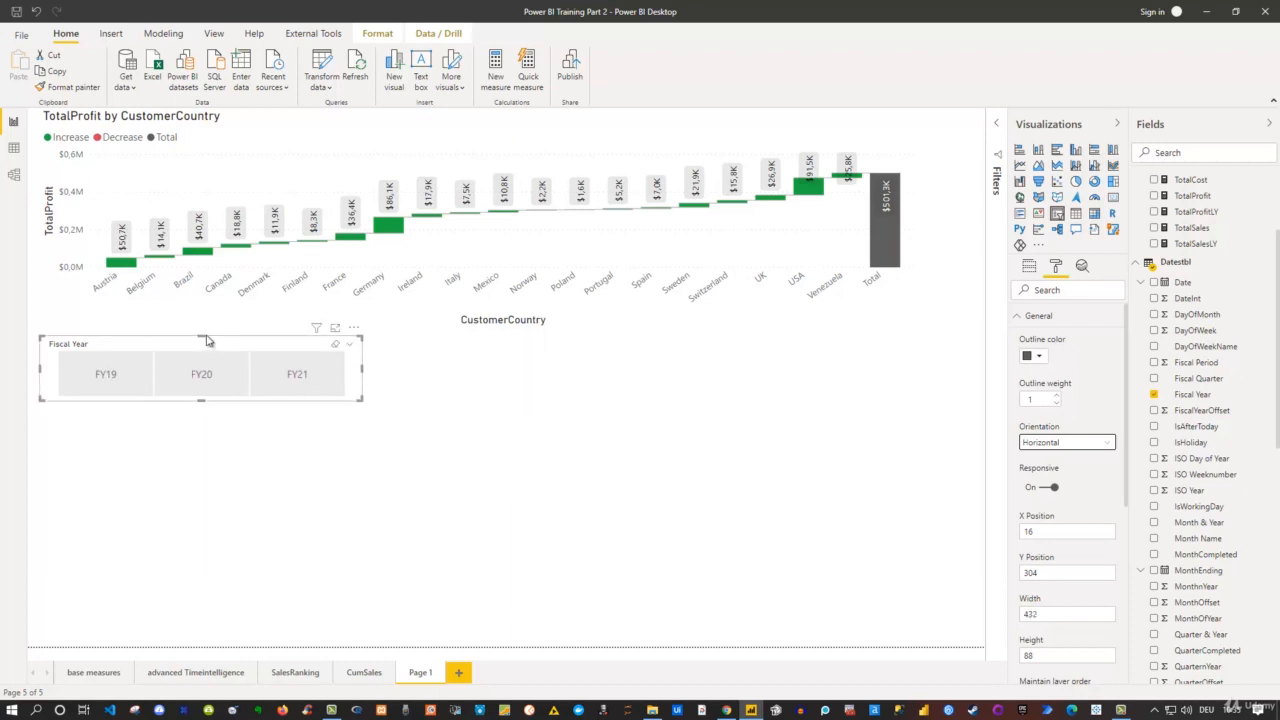
{"action": "left_click_drag", "start_coordinate": [207, 341], "coordinate": [829, 343]}
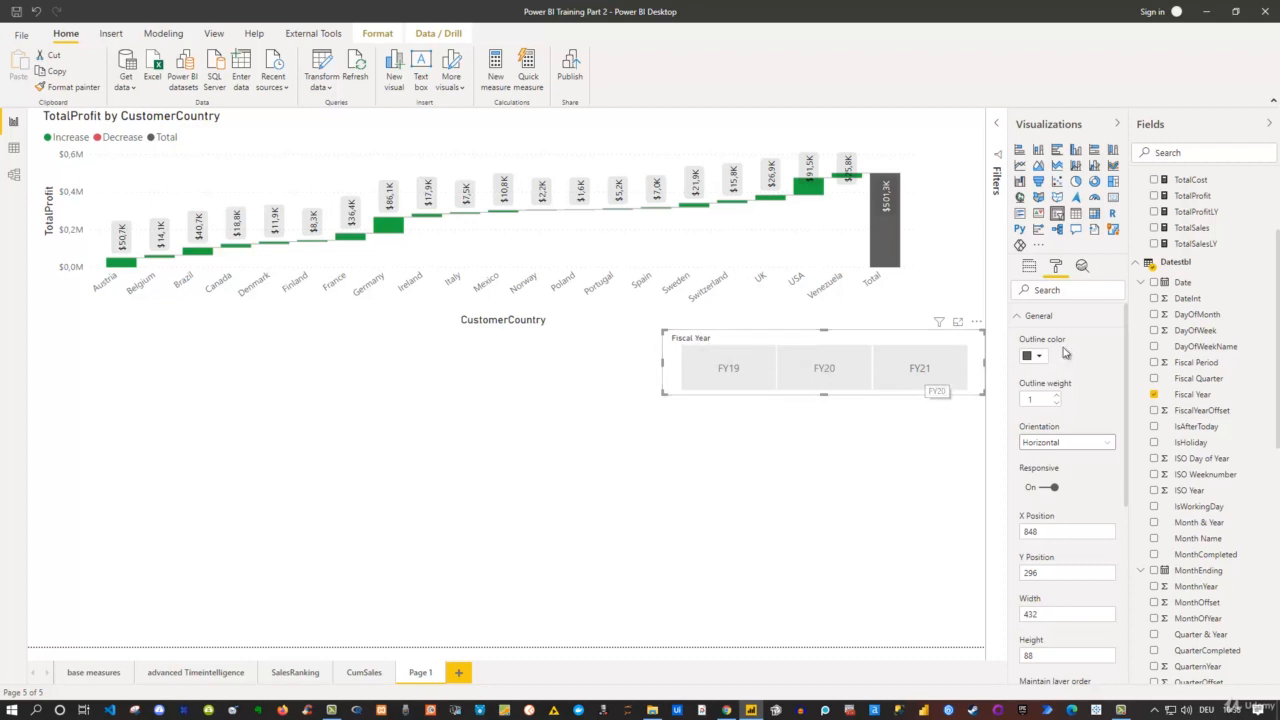
Set the slicer items' font color to white and their background to the blue theme color, then deselect the slicer
{"action": "left_click", "coordinate": [1028, 320]}
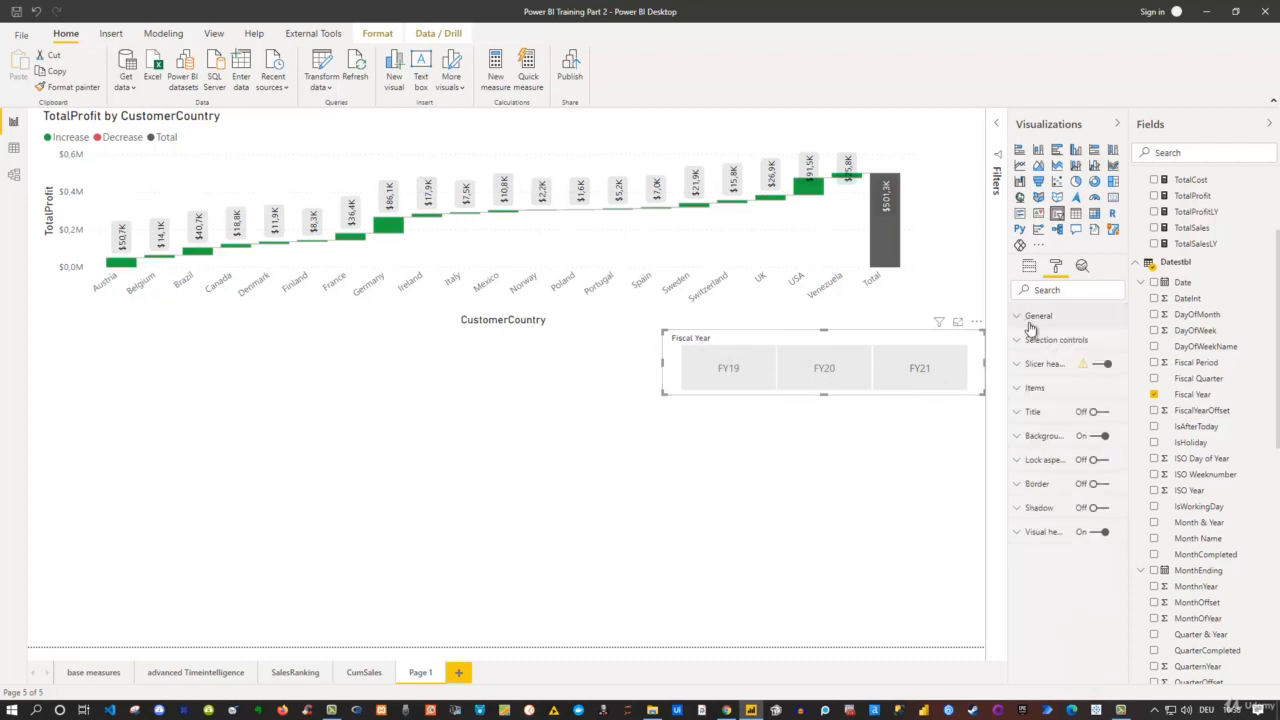
{"action": "left_click", "coordinate": [1018, 389]}
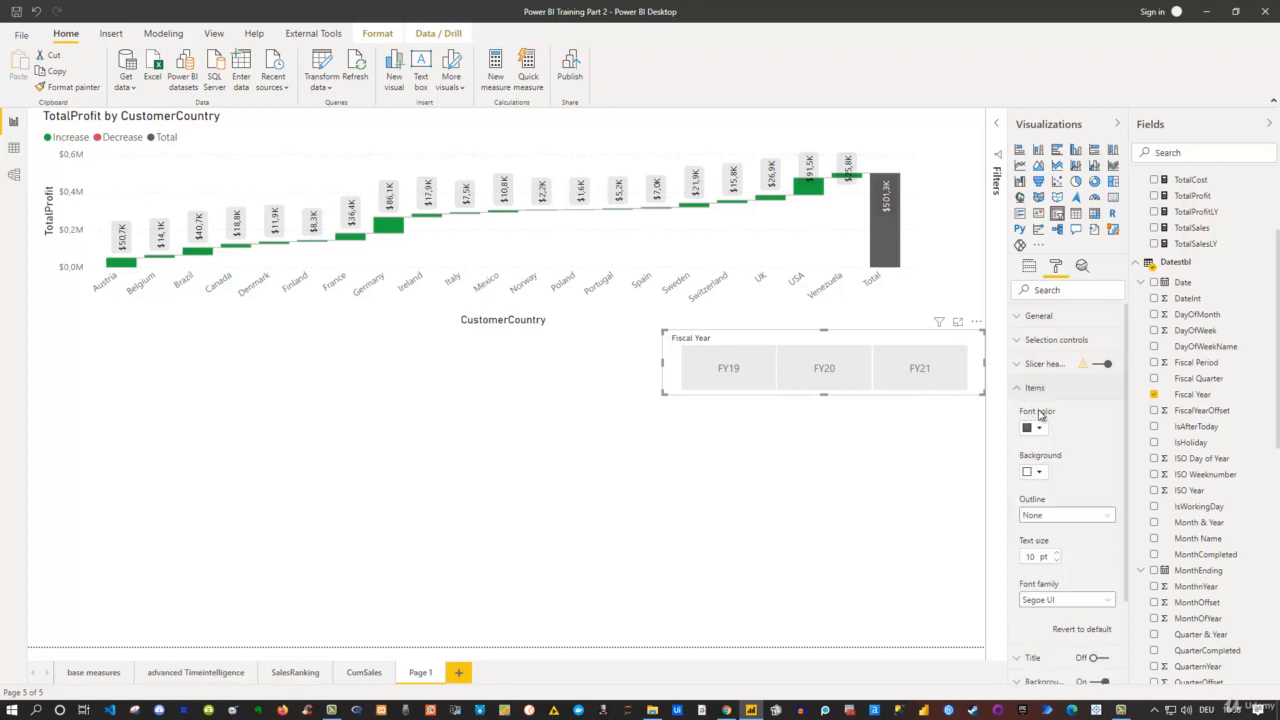
{"action": "left_click", "coordinate": [1040, 429]}
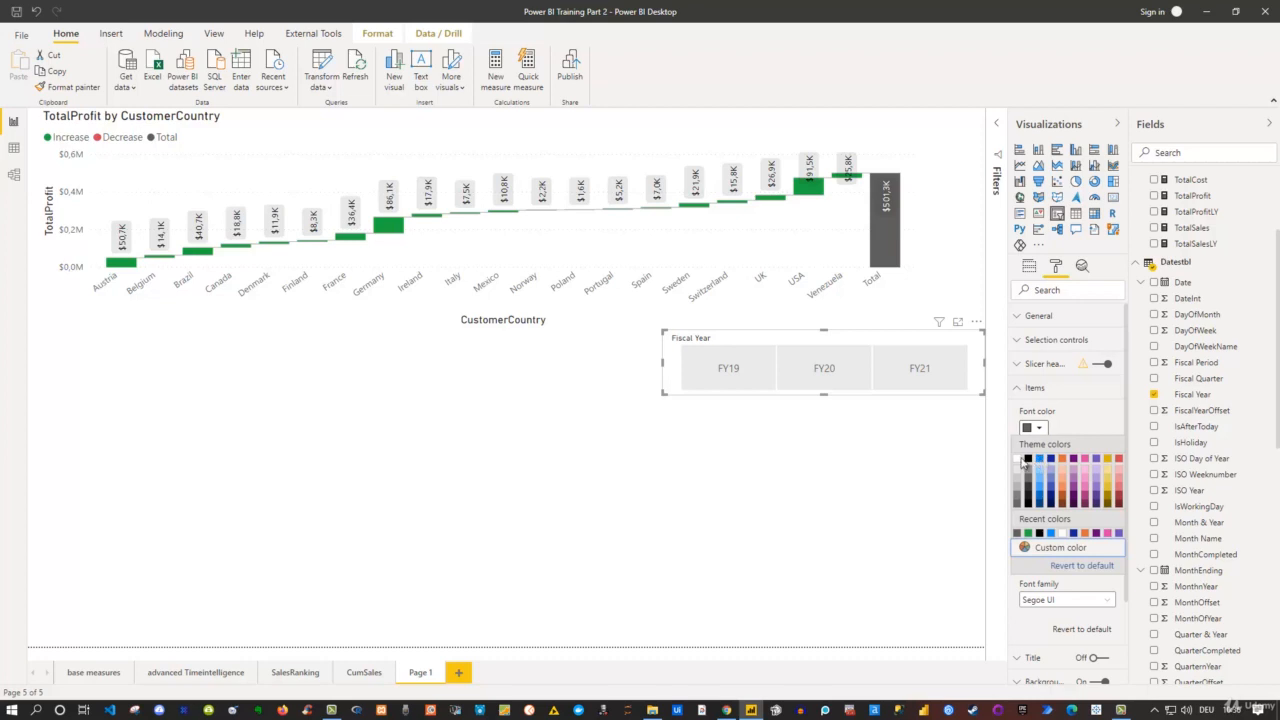
{"action": "left_click", "coordinate": [1017, 459]}
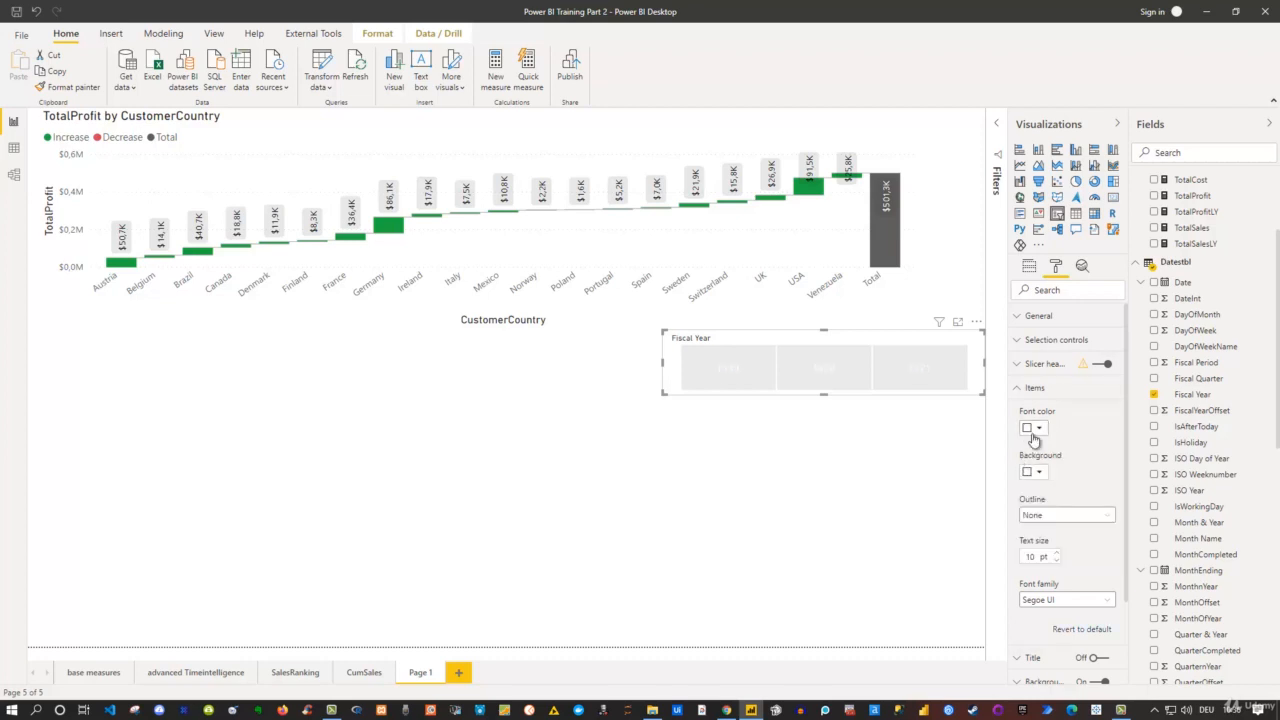
{"action": "left_click", "coordinate": [1040, 473]}
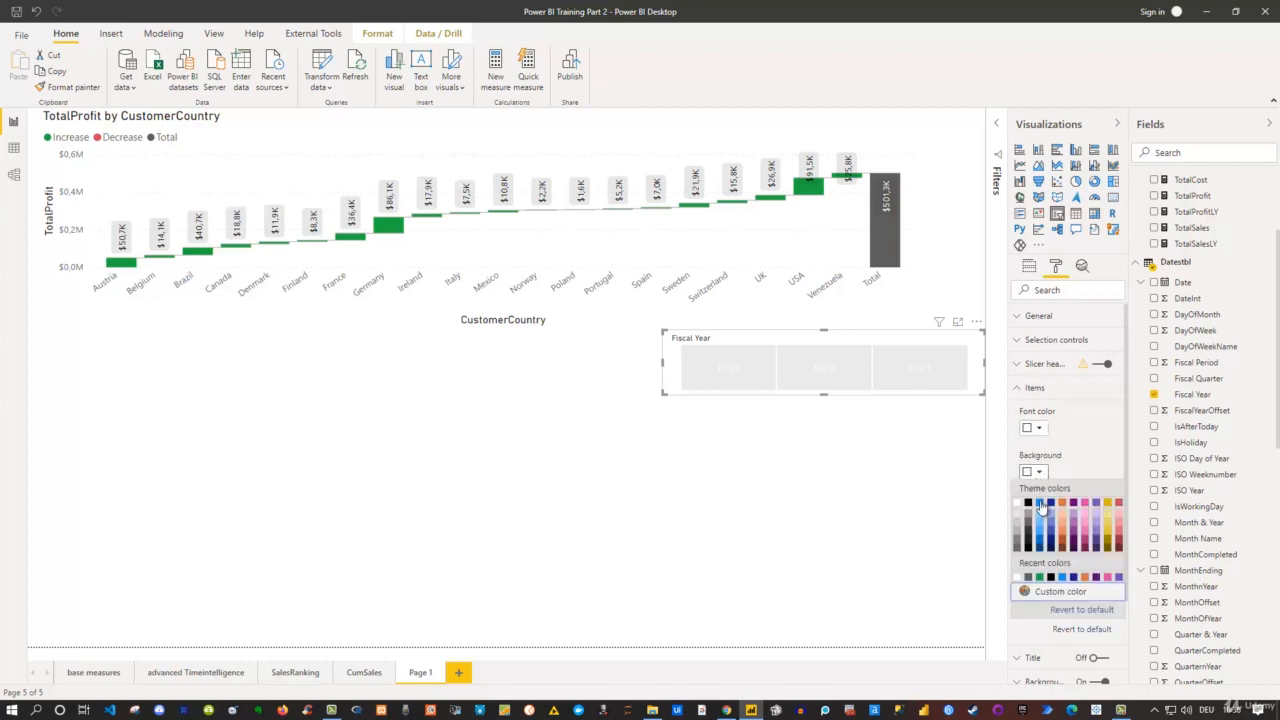
{"action": "left_click", "coordinate": [1039, 502]}
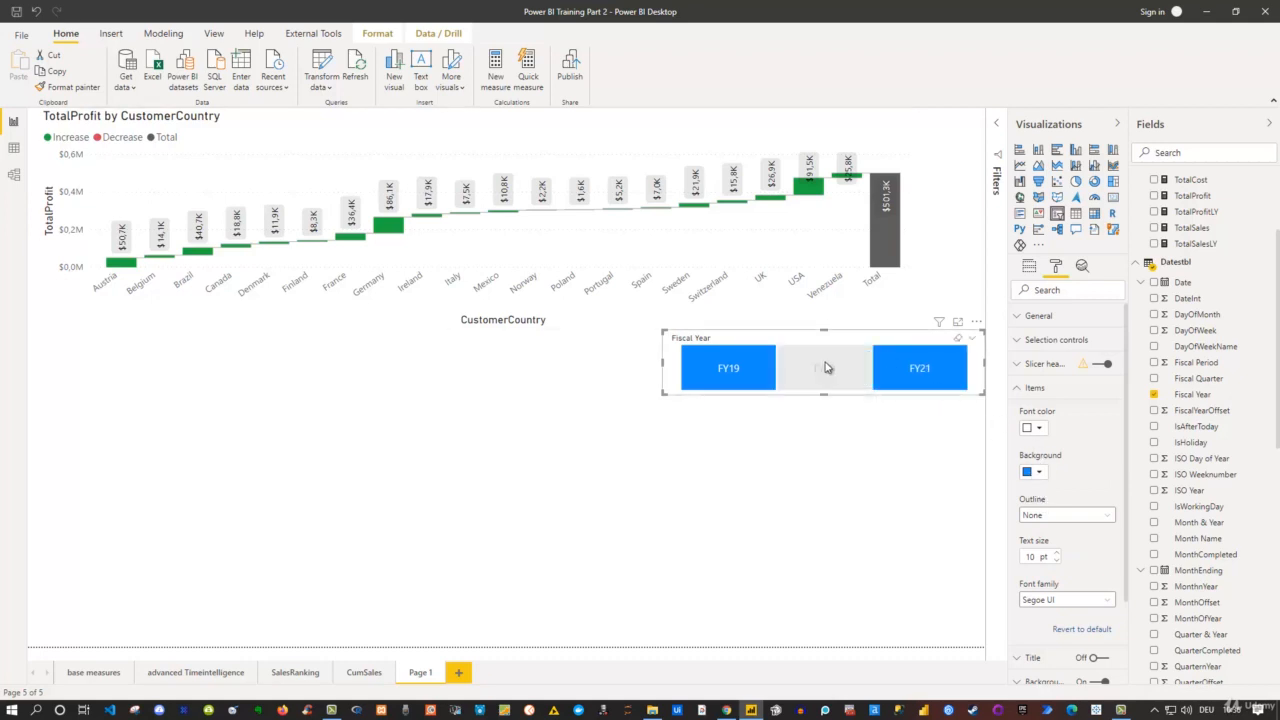
{"action": "left_click", "coordinate": [1038, 472]}
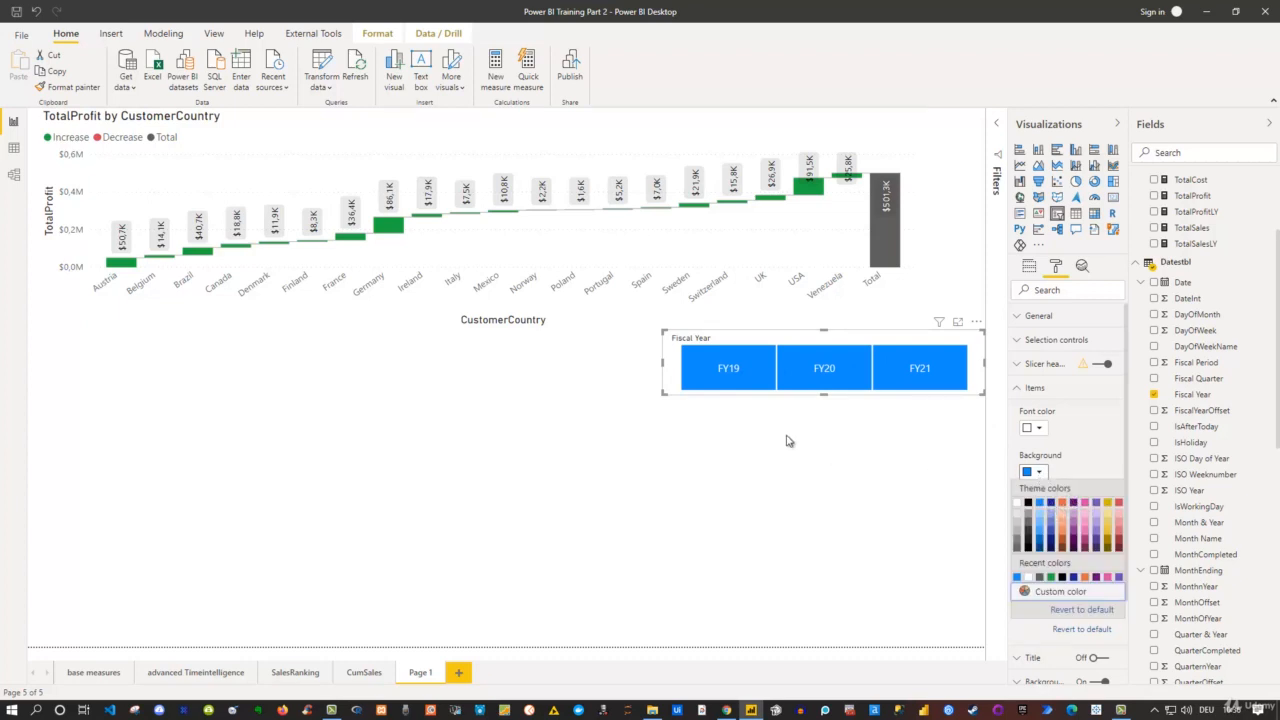
{"action": "left_click", "coordinate": [621, 386]}
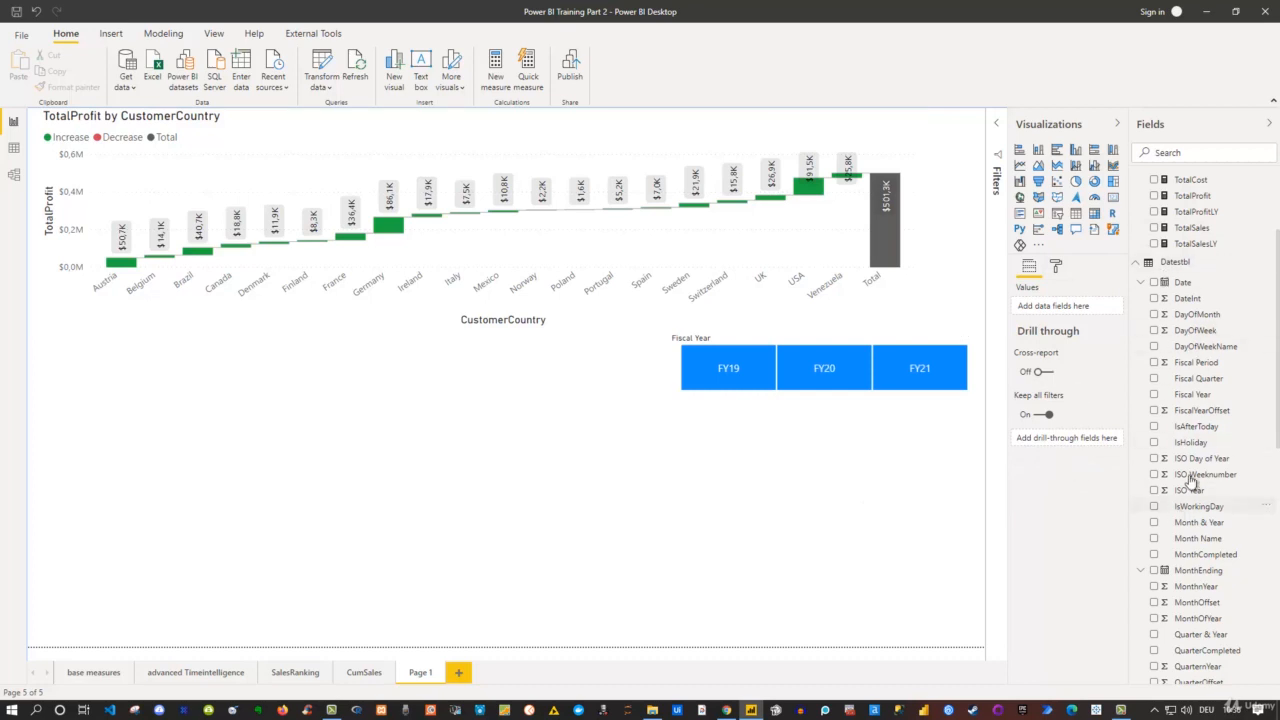
Collapse the Datestbl field list and leave nothing selected on the report page
{"action": "left_click", "coordinate": [1137, 268]}
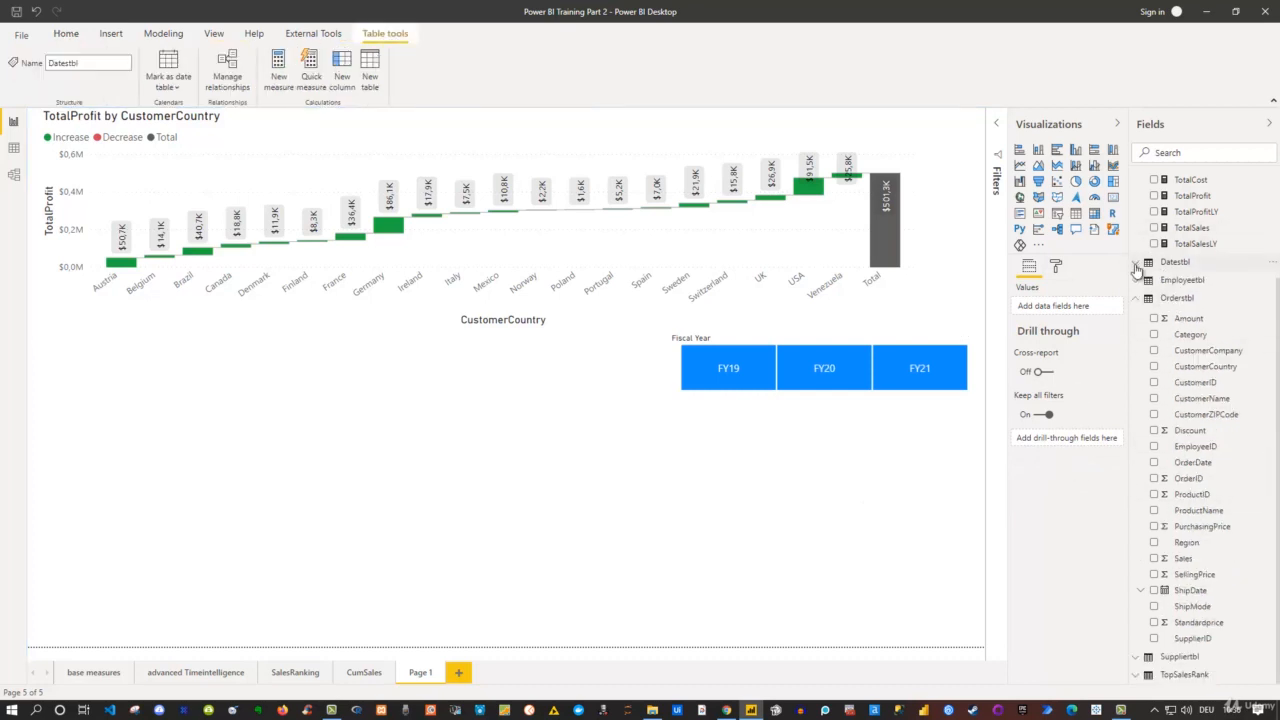
{"action": "left_click", "coordinate": [1135, 262]}
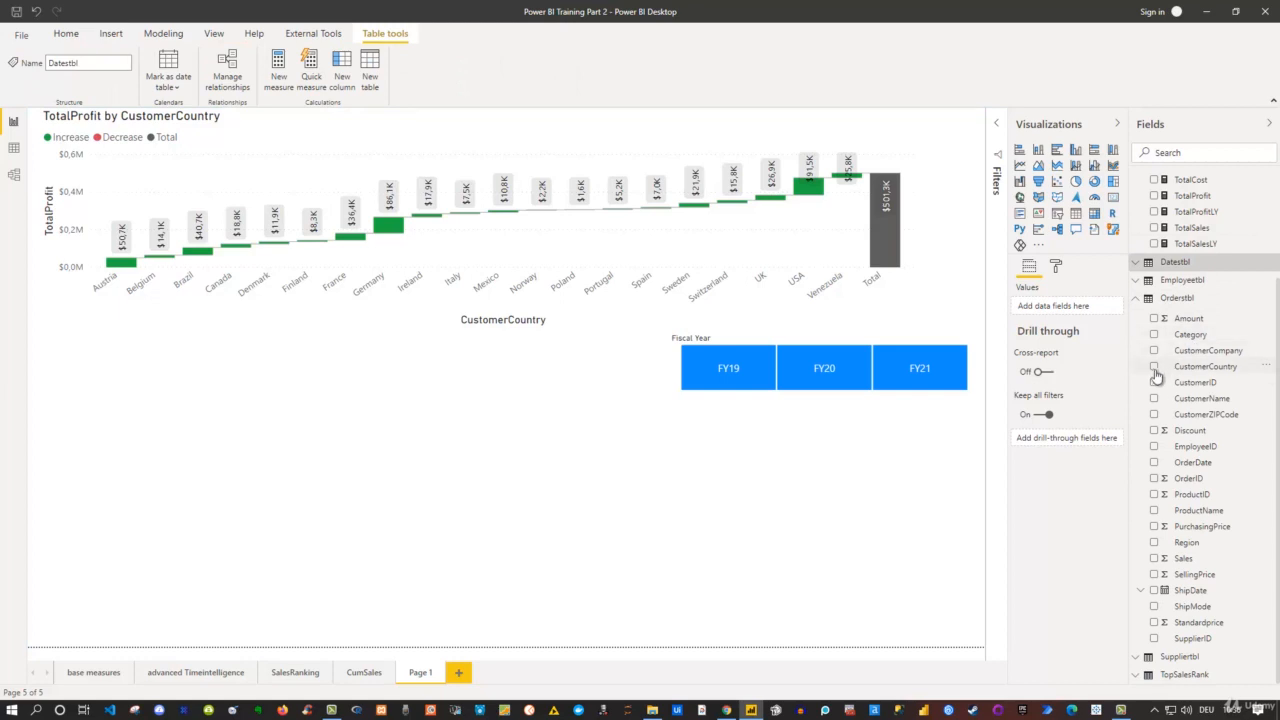
{"action": "left_click", "coordinate": [740, 405]}
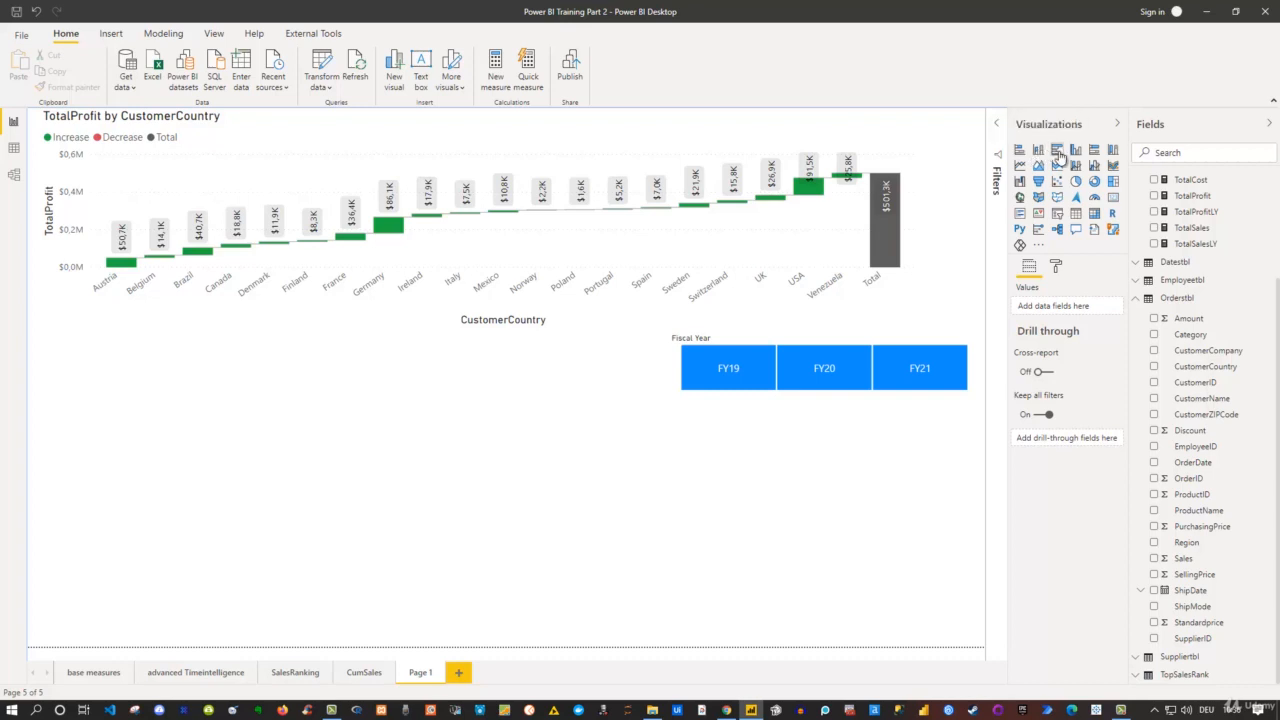
Add a clustered column chart below the Fiscal Year slicer with CustomerCountry on the axis and ProfitChange as values
{"action": "left_click", "coordinate": [1076, 152]}
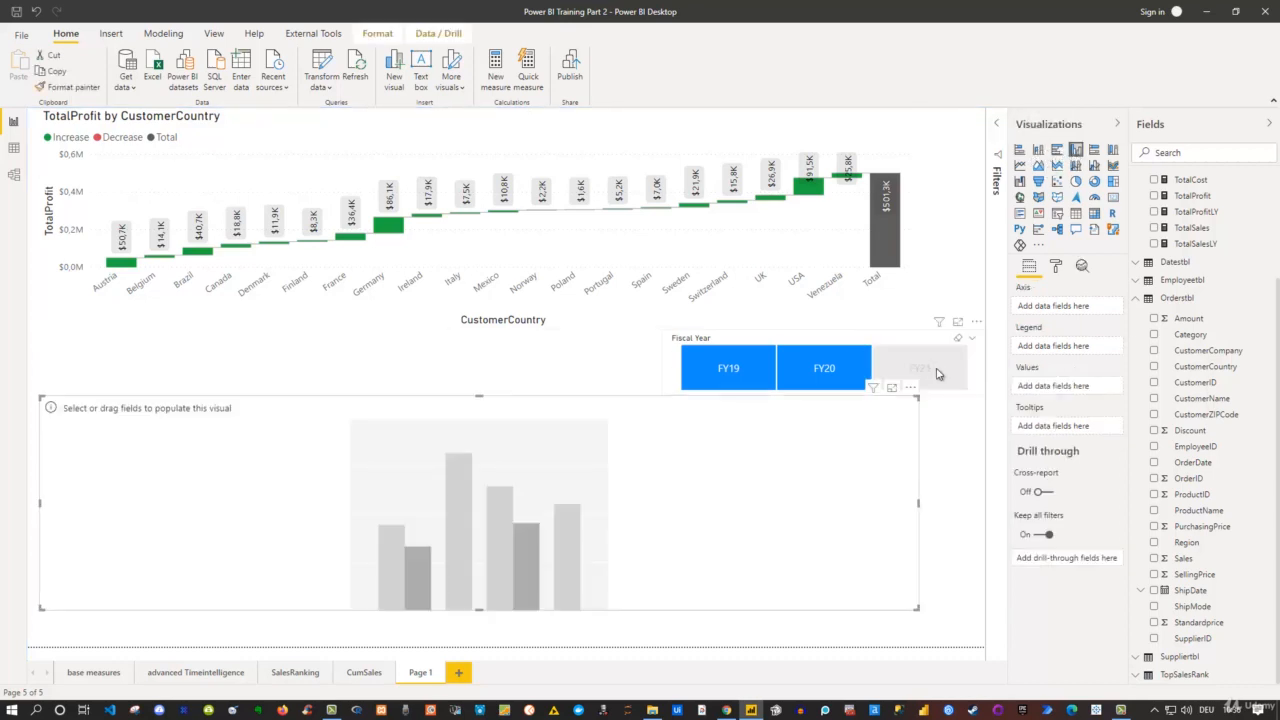
{"action": "left_click", "coordinate": [1154, 367]}
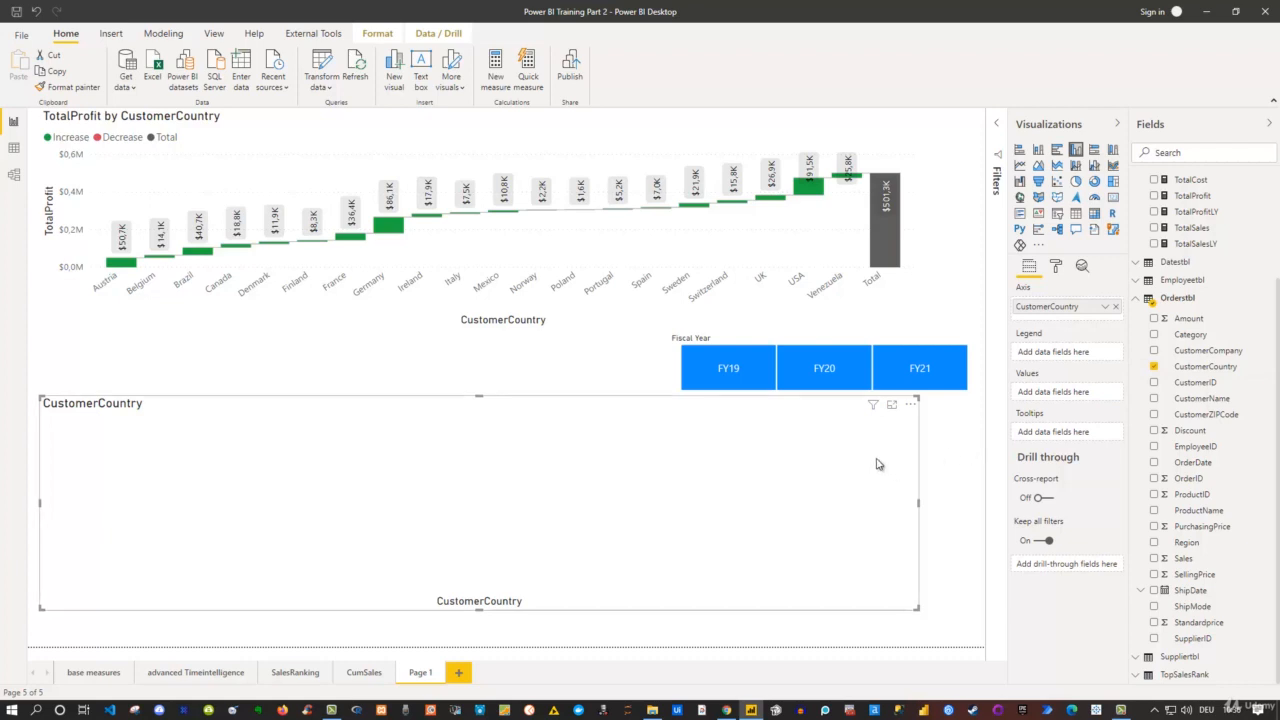
{"action": "scroll", "coordinate": [1199, 376], "scroll_direction": "up", "scroll_amount": 3}
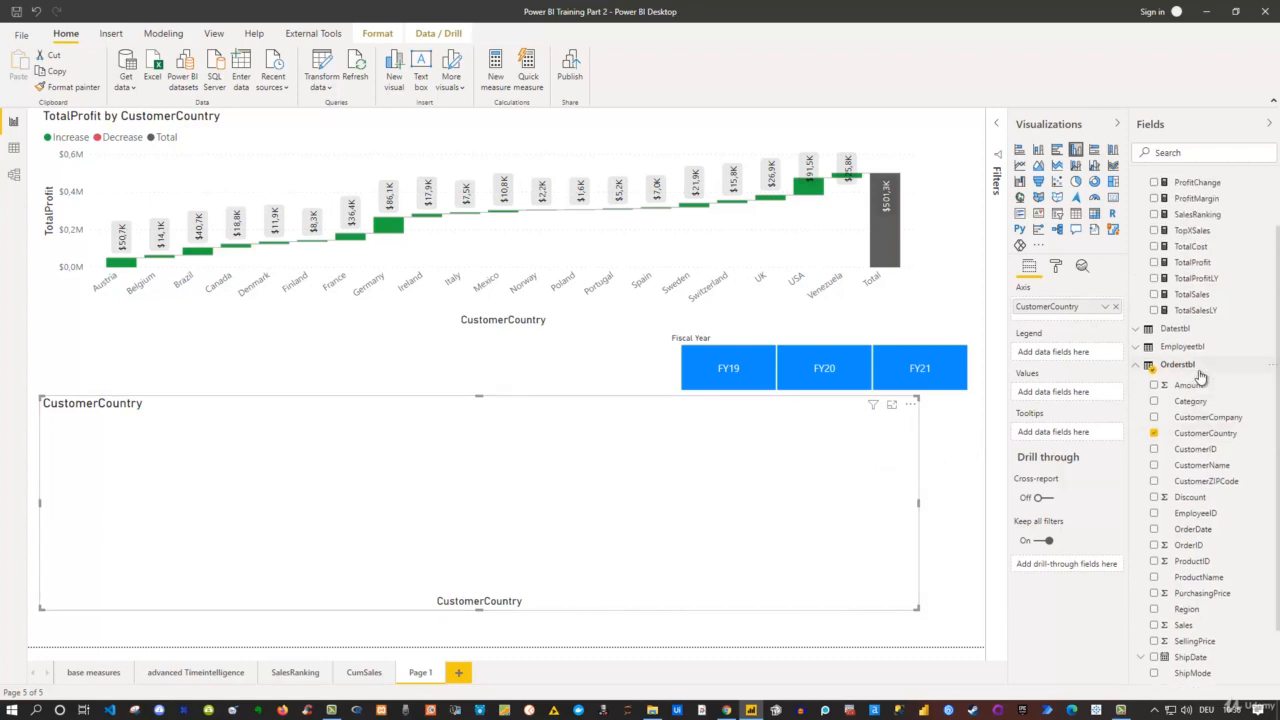
{"action": "scroll", "coordinate": [1199, 376], "scroll_direction": "up", "scroll_amount": 3}
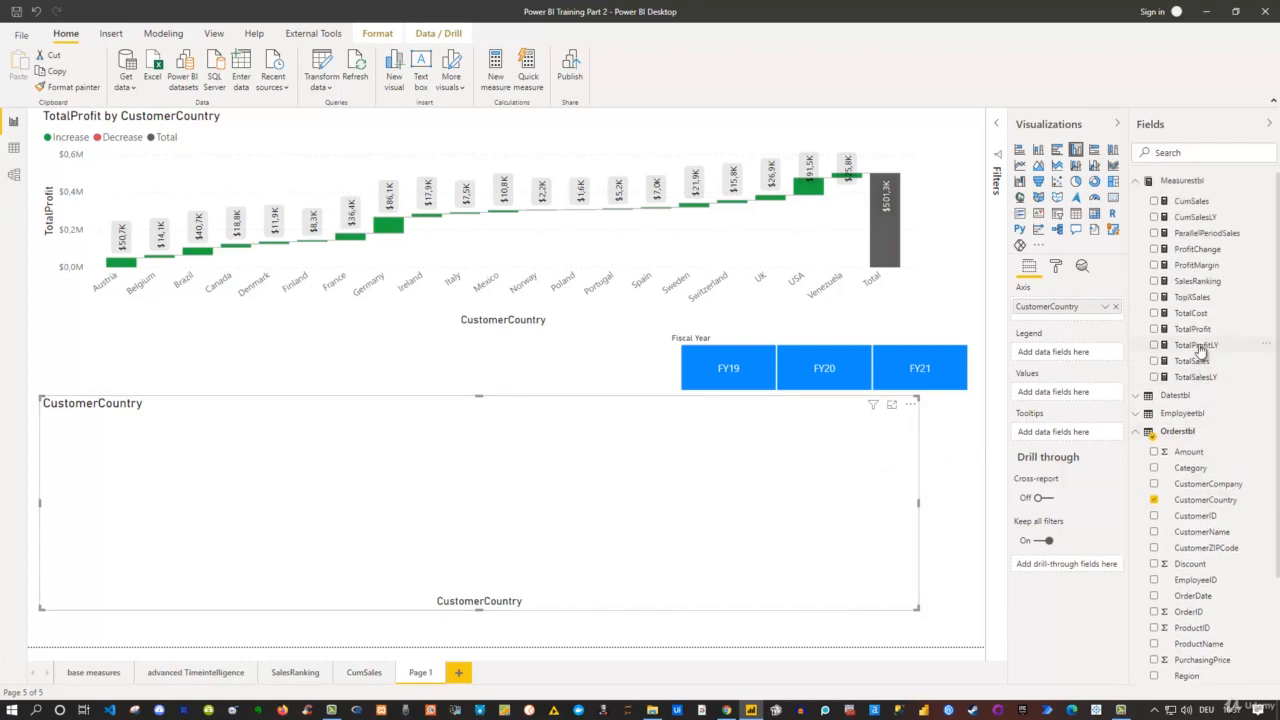
{"action": "left_click", "coordinate": [1155, 250]}
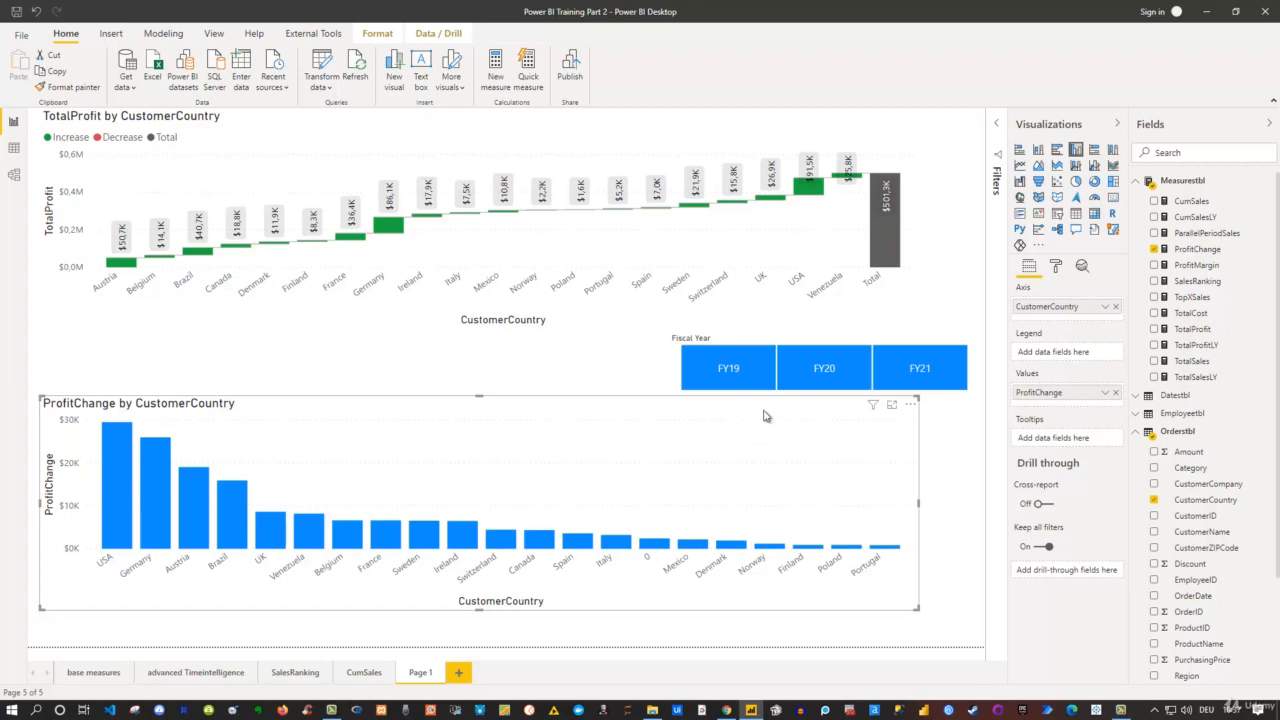
Filter the report page to FY20 and turn on data labels for the ProfitChange by CustomerCountry column chart
{"action": "left_click", "coordinate": [808, 378], "text": "ctrl"}
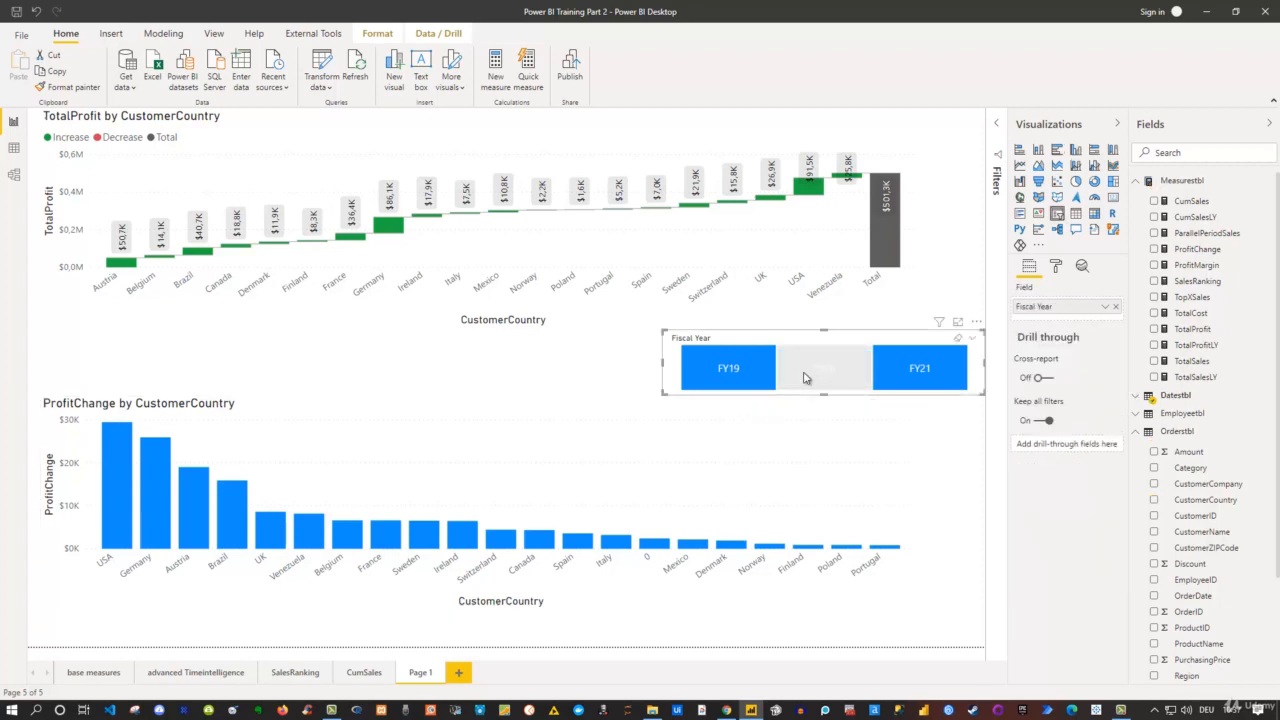
{"action": "left_click", "coordinate": [528, 462]}
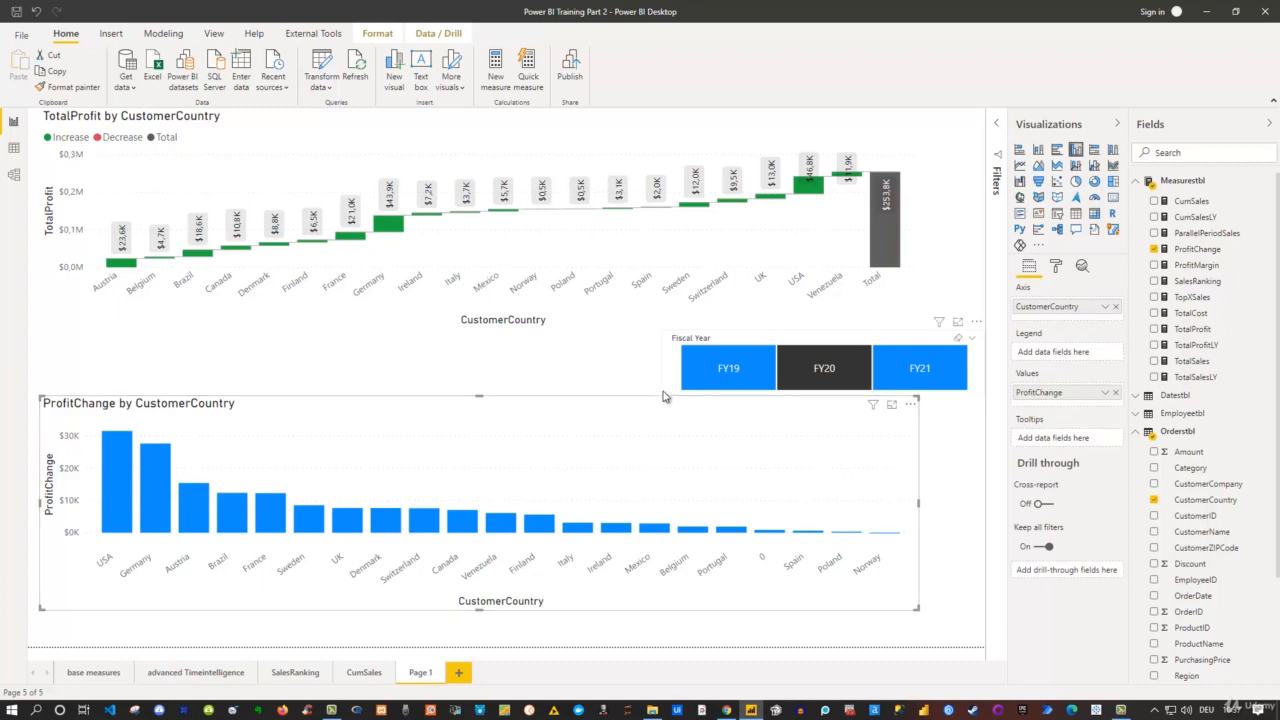
{"action": "left_click", "coordinate": [1056, 266]}
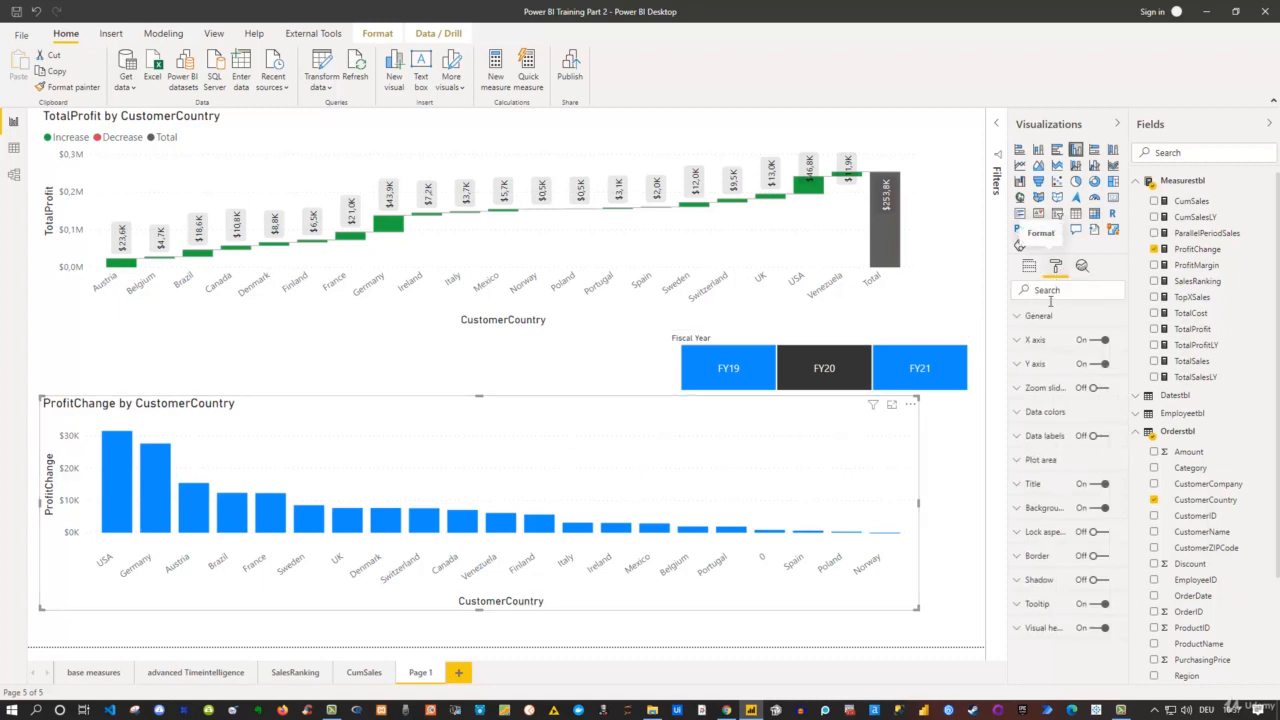
{"action": "left_click", "coordinate": [1097, 436]}
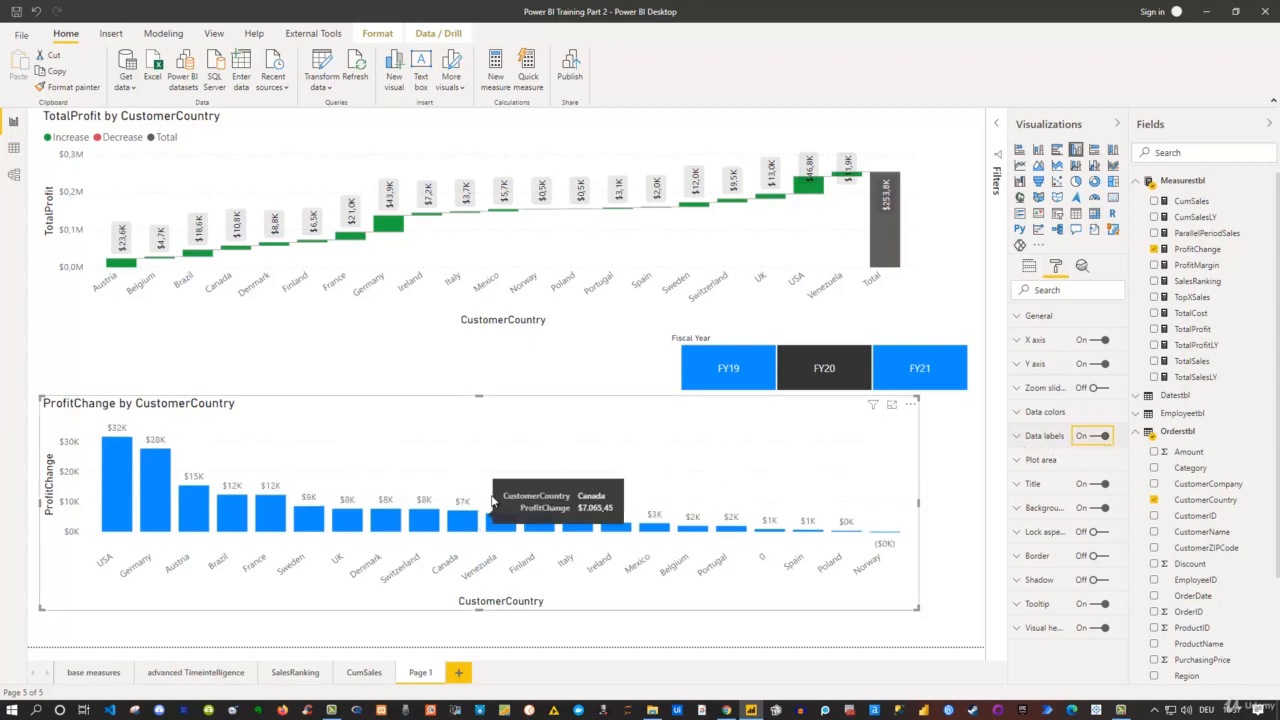
Switch the Fiscal Year slicer between FY21, FY20 and FY19 to compare profit change by country across the years
{"action": "left_click", "coordinate": [910, 370]}
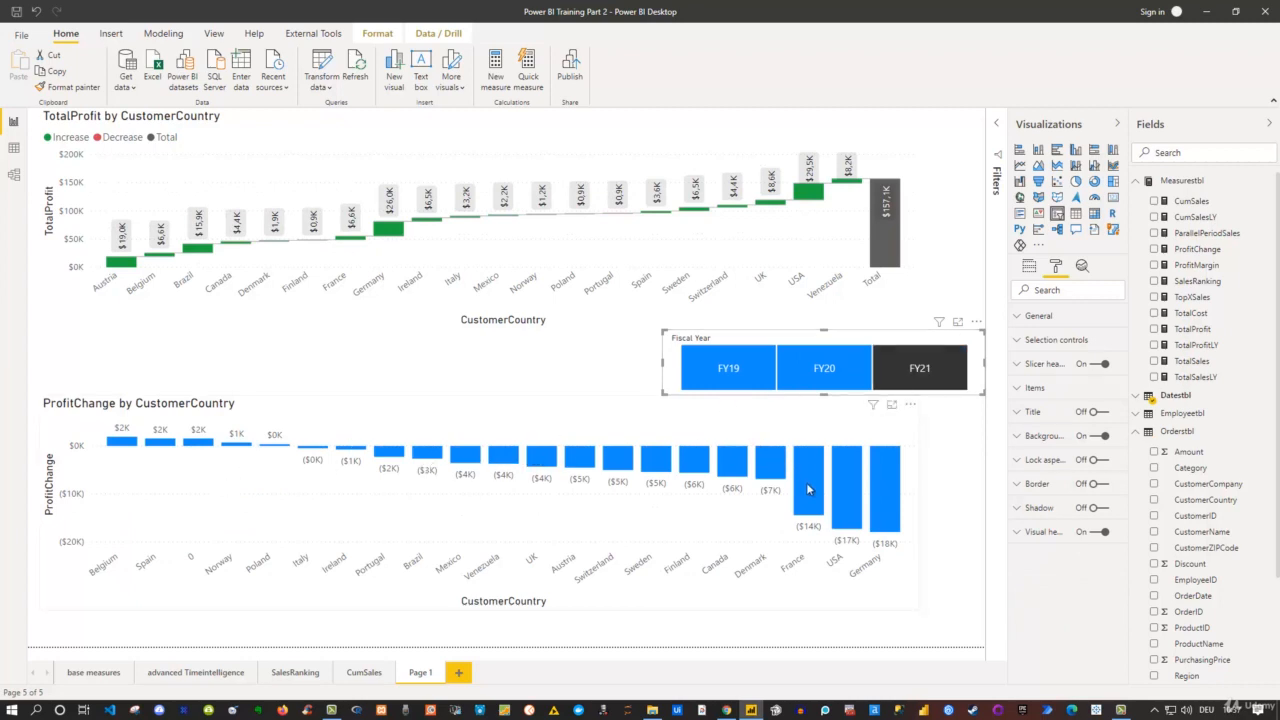
{"action": "mouse_move", "coordinate": [808, 488]}
{"action": "left_click", "coordinate": [802, 378]}
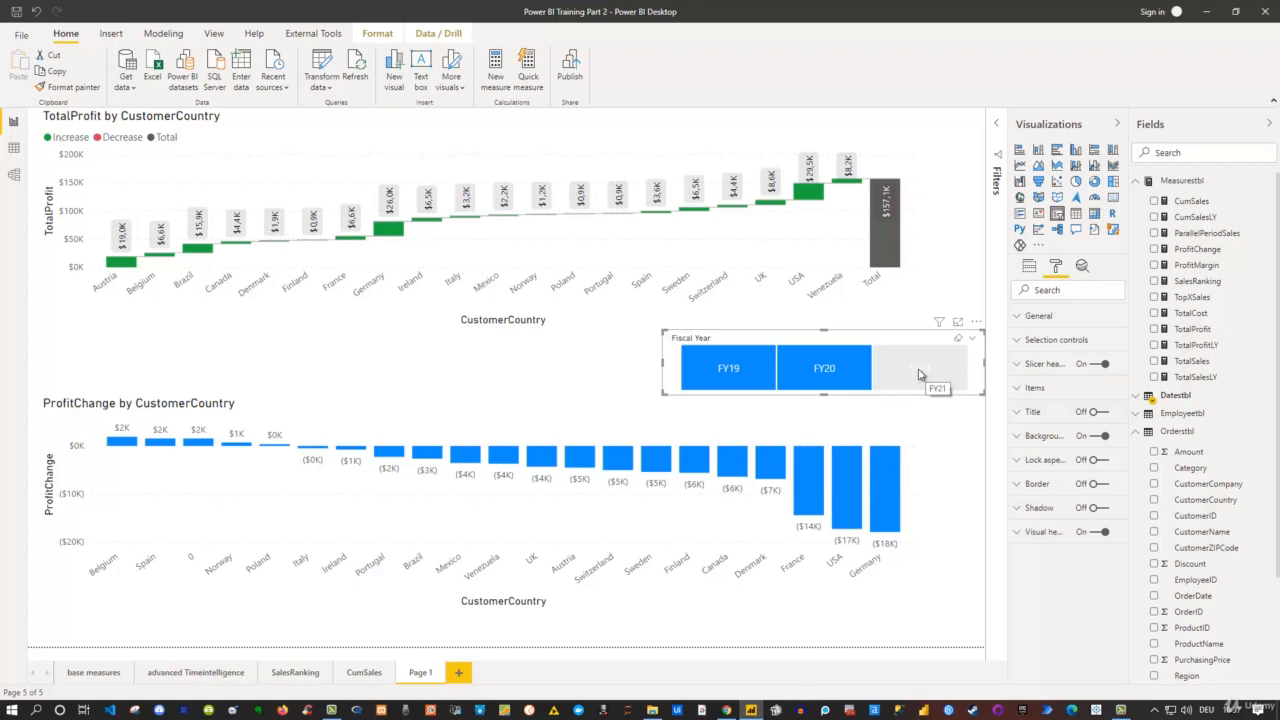
{"action": "left_click", "coordinate": [891, 372]}
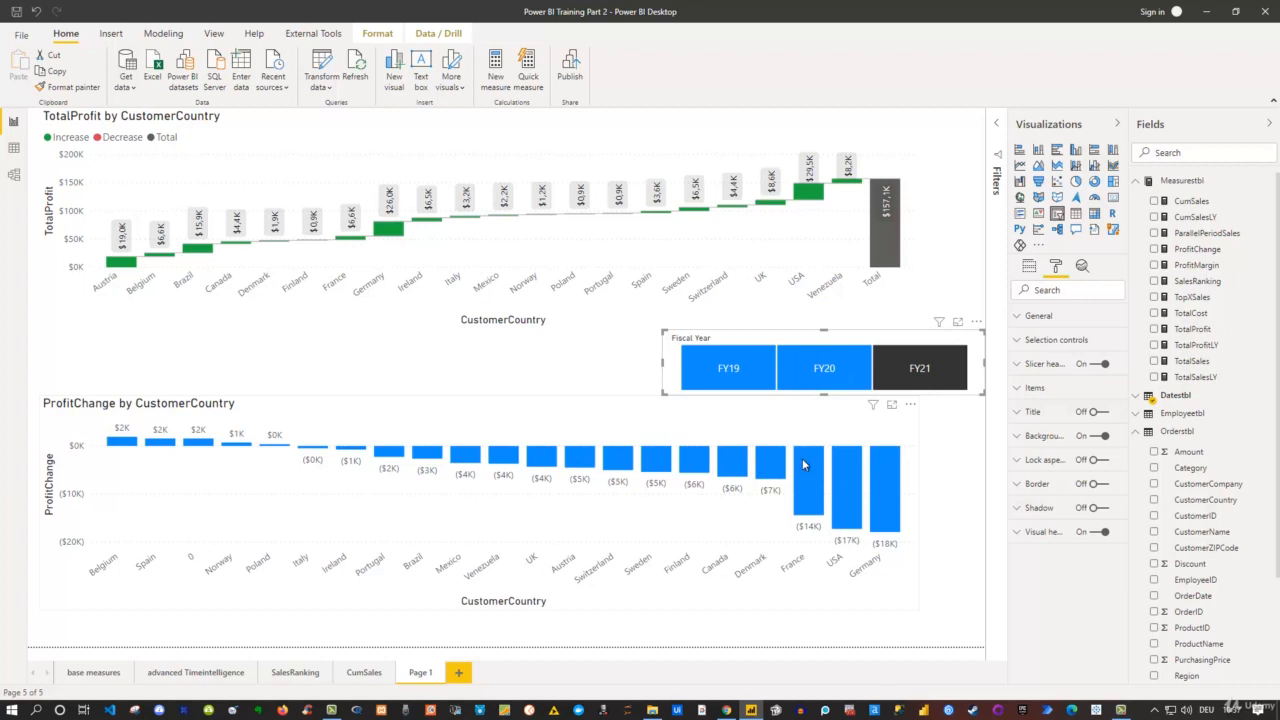
{"action": "mouse_move", "coordinate": [802, 456]}
{"action": "left_click", "coordinate": [826, 378]}
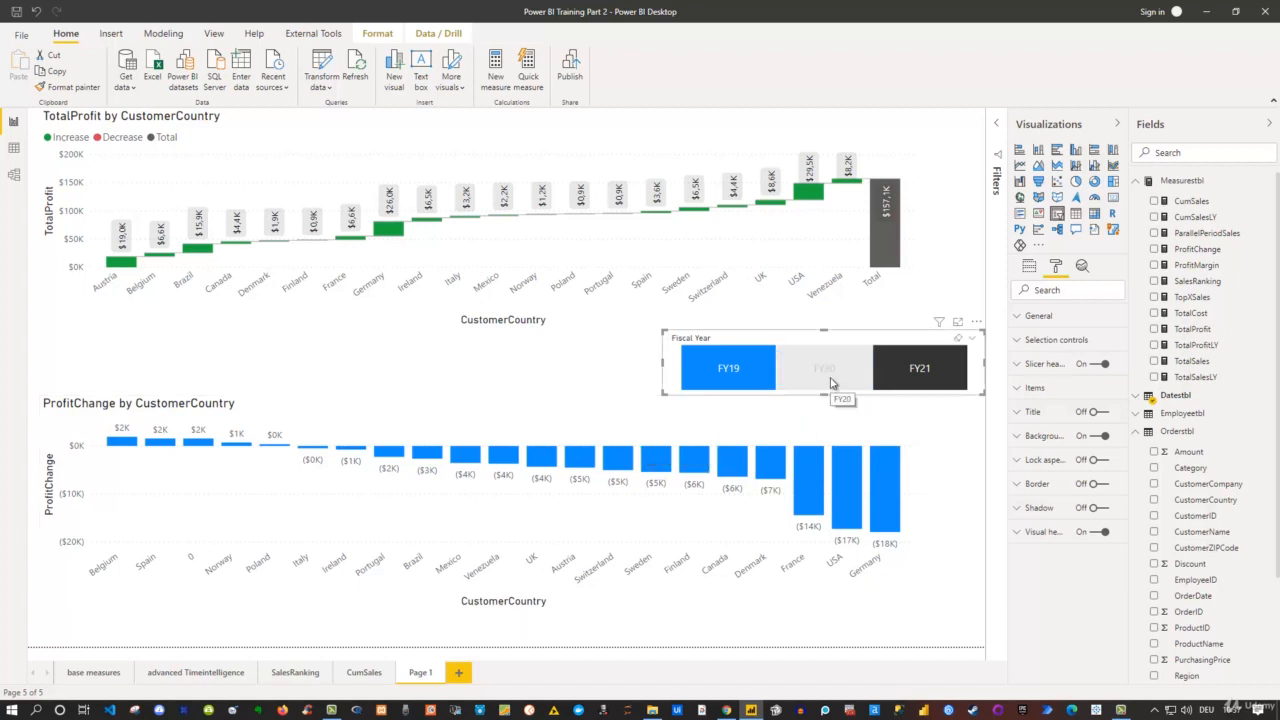
{"action": "left_click", "coordinate": [708, 368]}
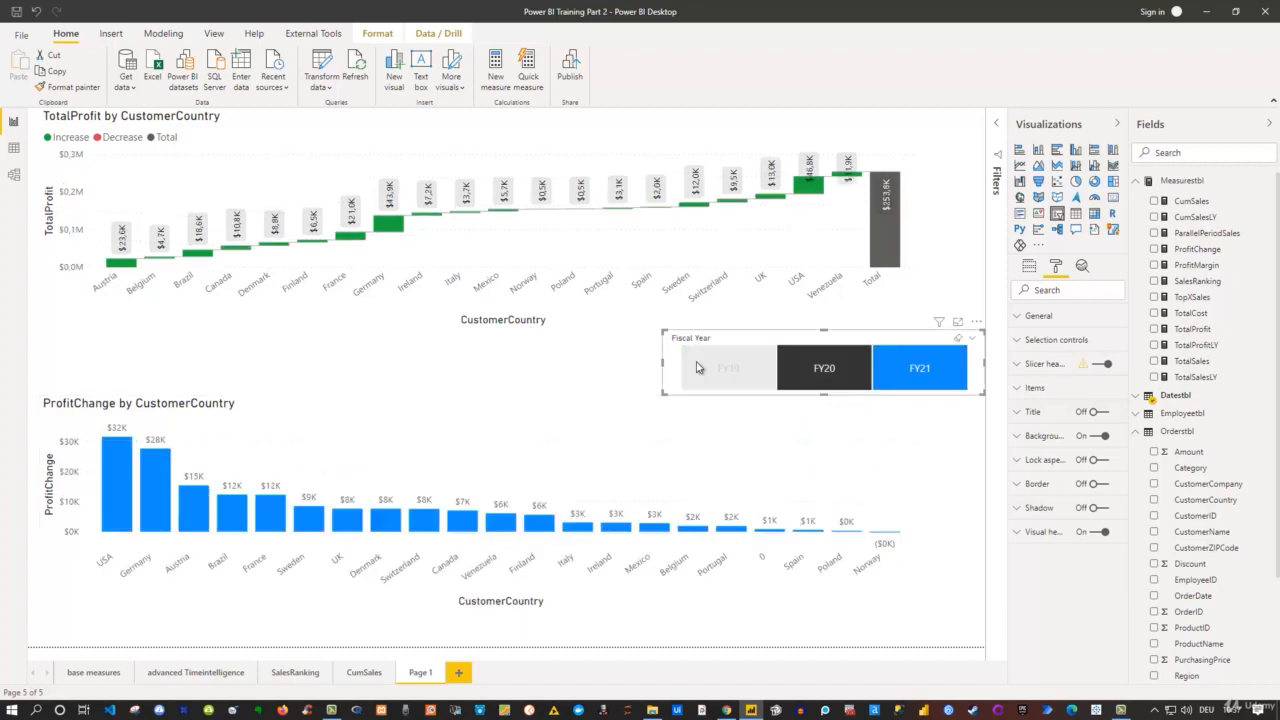
{"action": "left_click", "coordinate": [698, 368]}
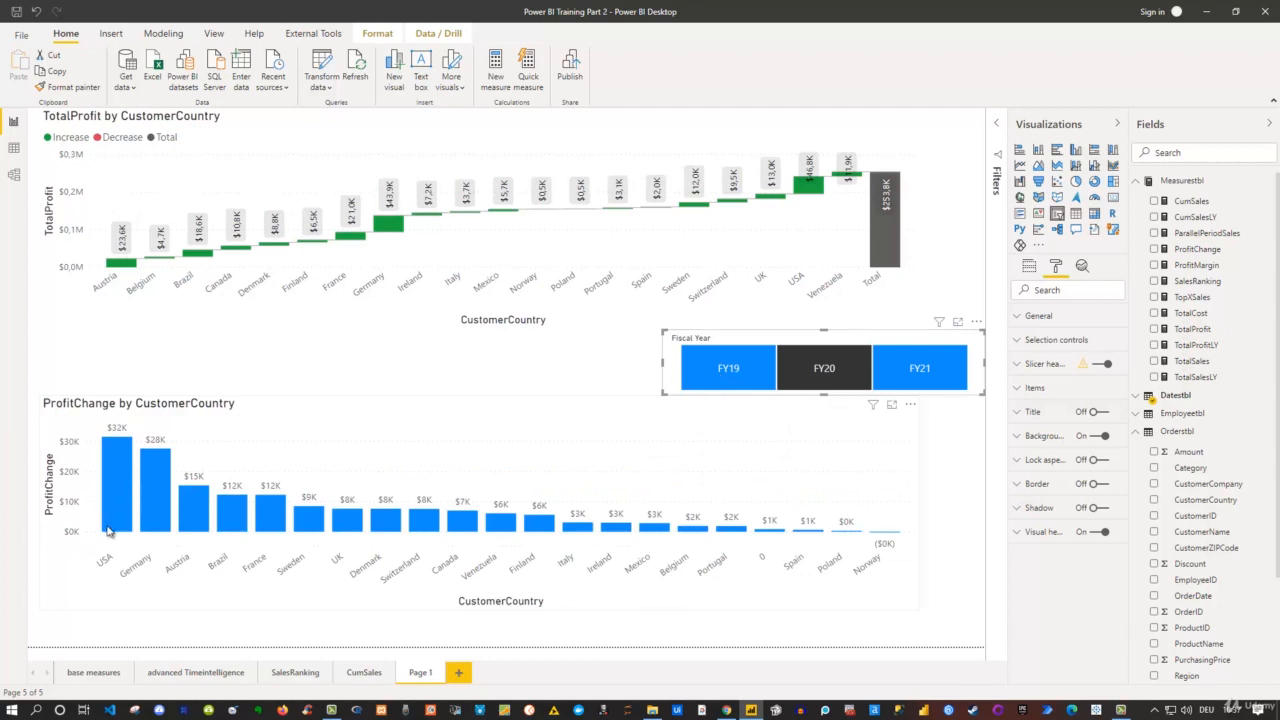
{"action": "left_click", "coordinate": [733, 366]}
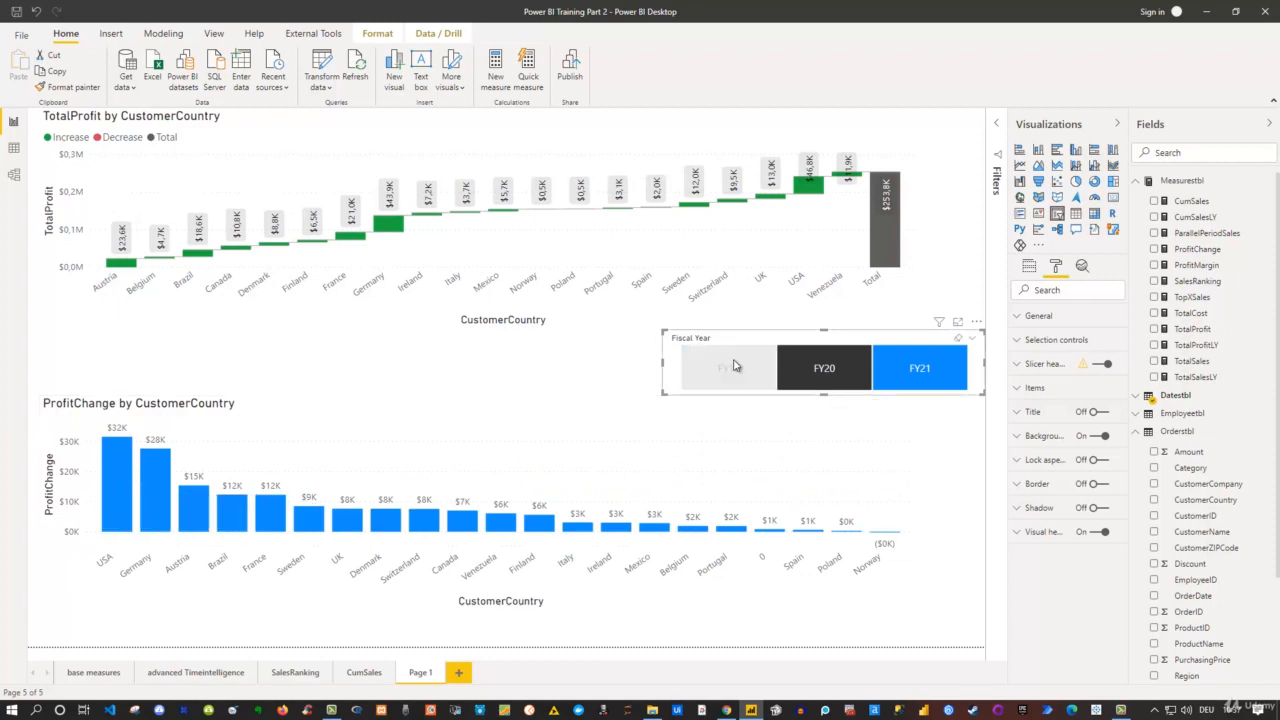
{"action": "left_click", "coordinate": [829, 381]}
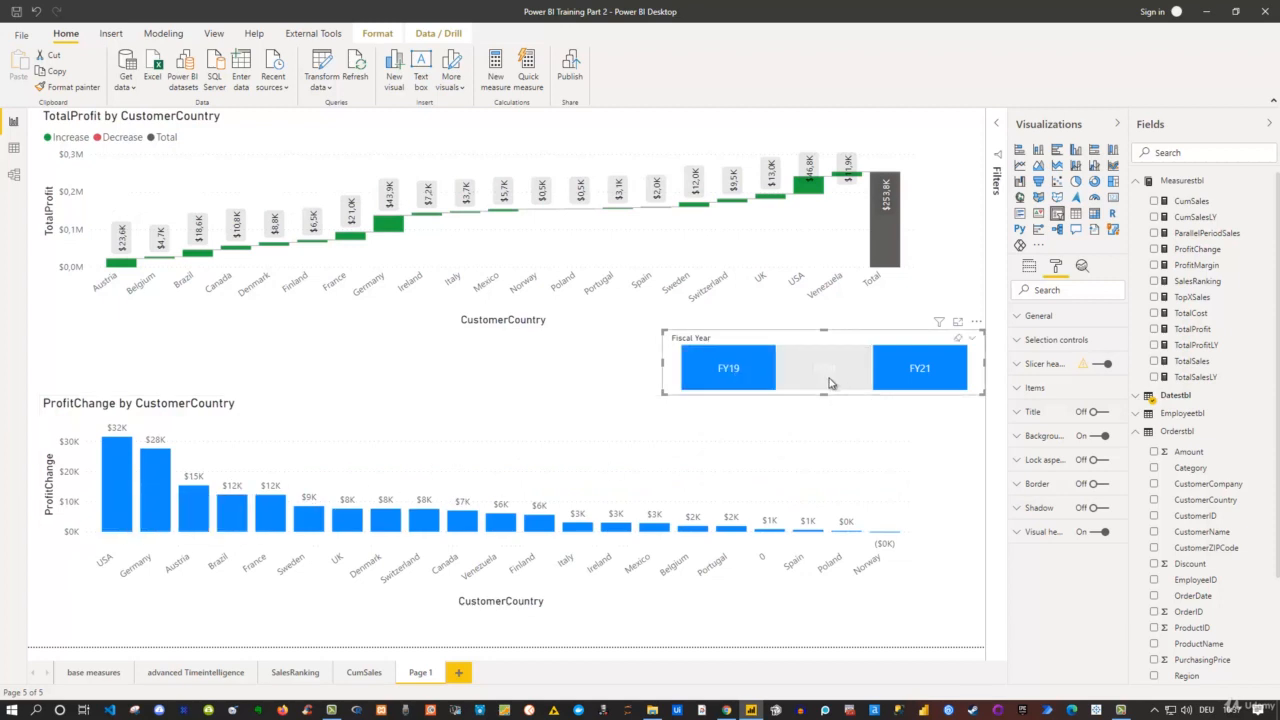